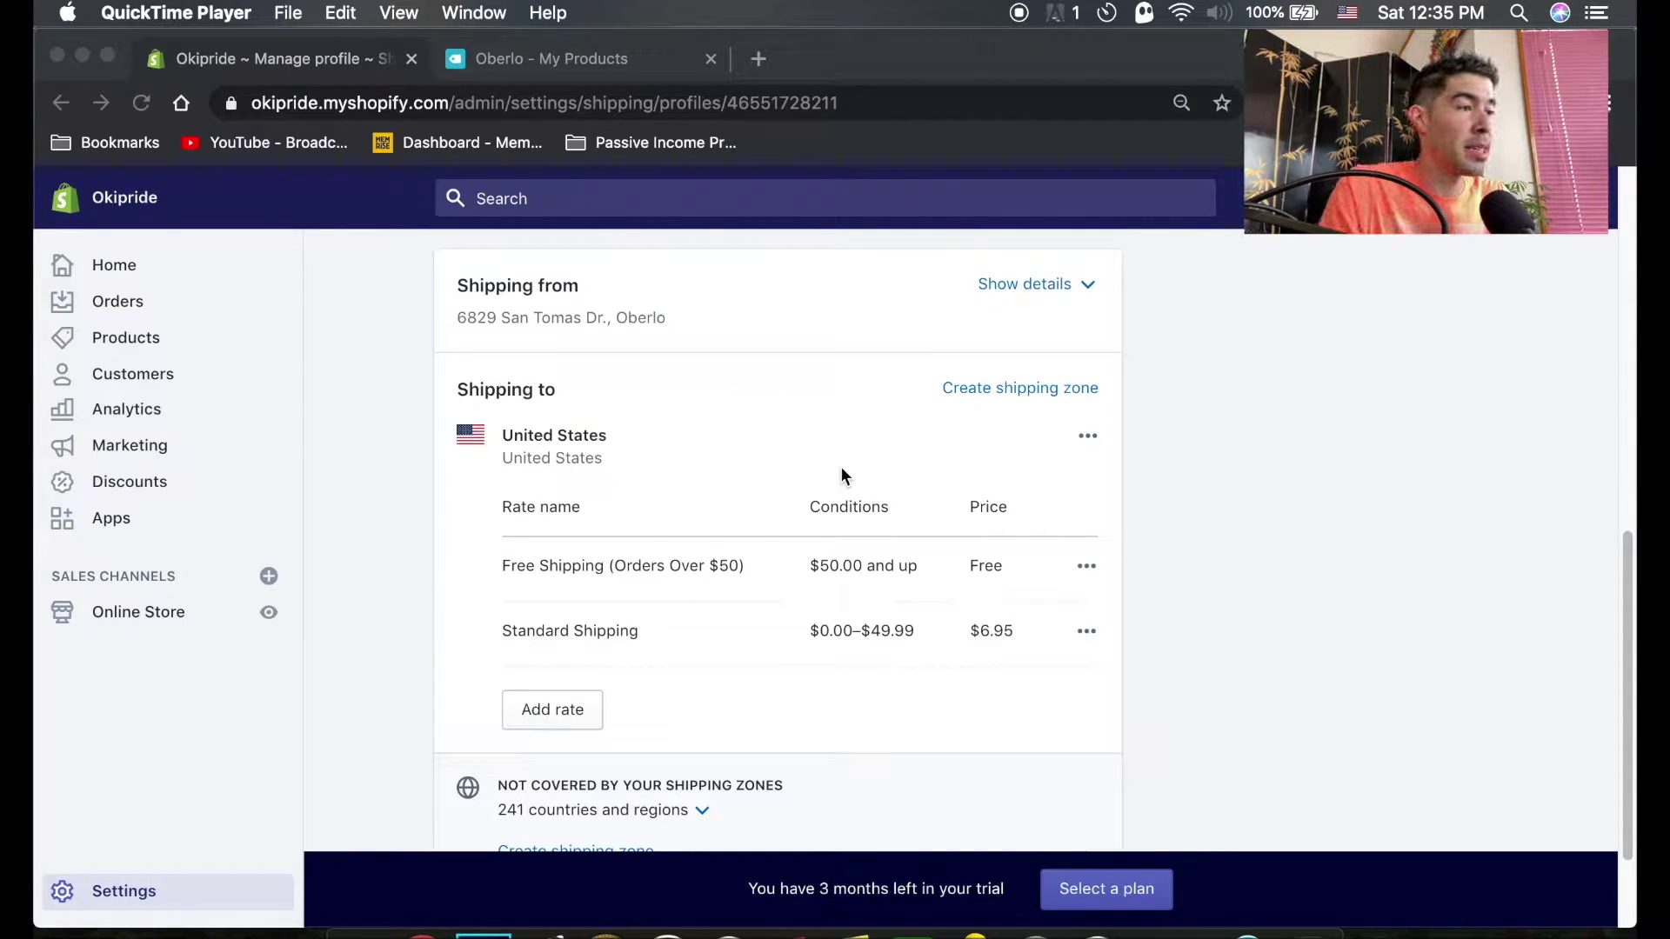
# Open the Okipride storefront in a new tab and scroll its home page down to the footer
pyautogui.click(263, 614)
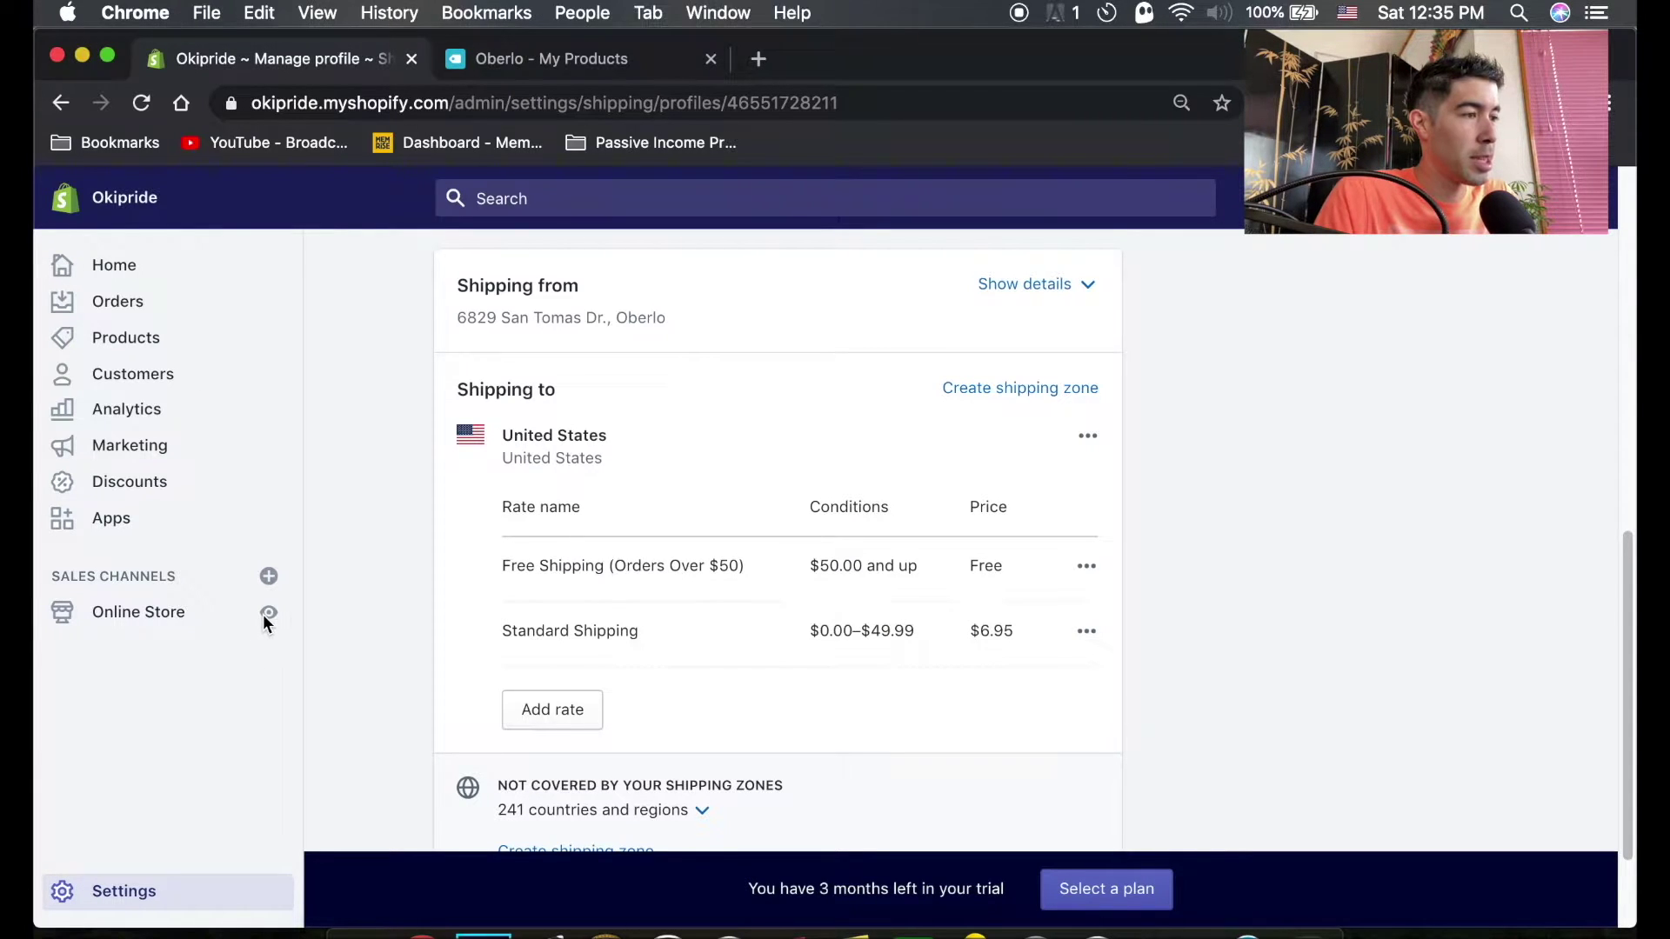
pyautogui.click(268, 613)
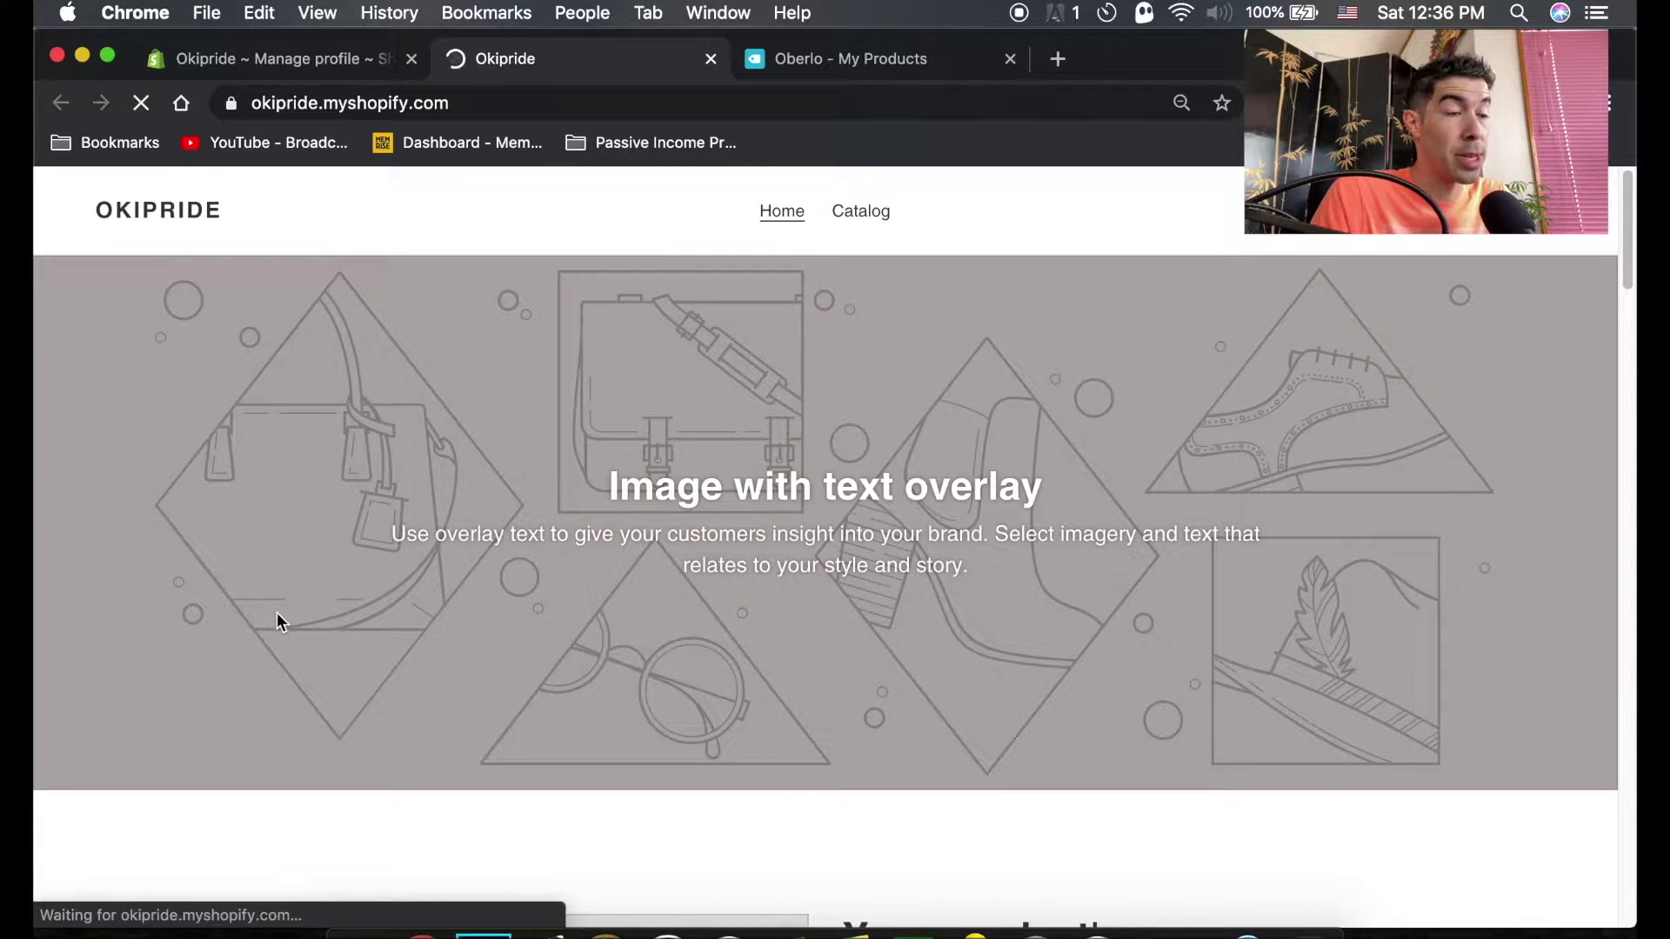
pyautogui.scroll(-10, 577, 592)
pyautogui.scroll(-15, 540, 600)
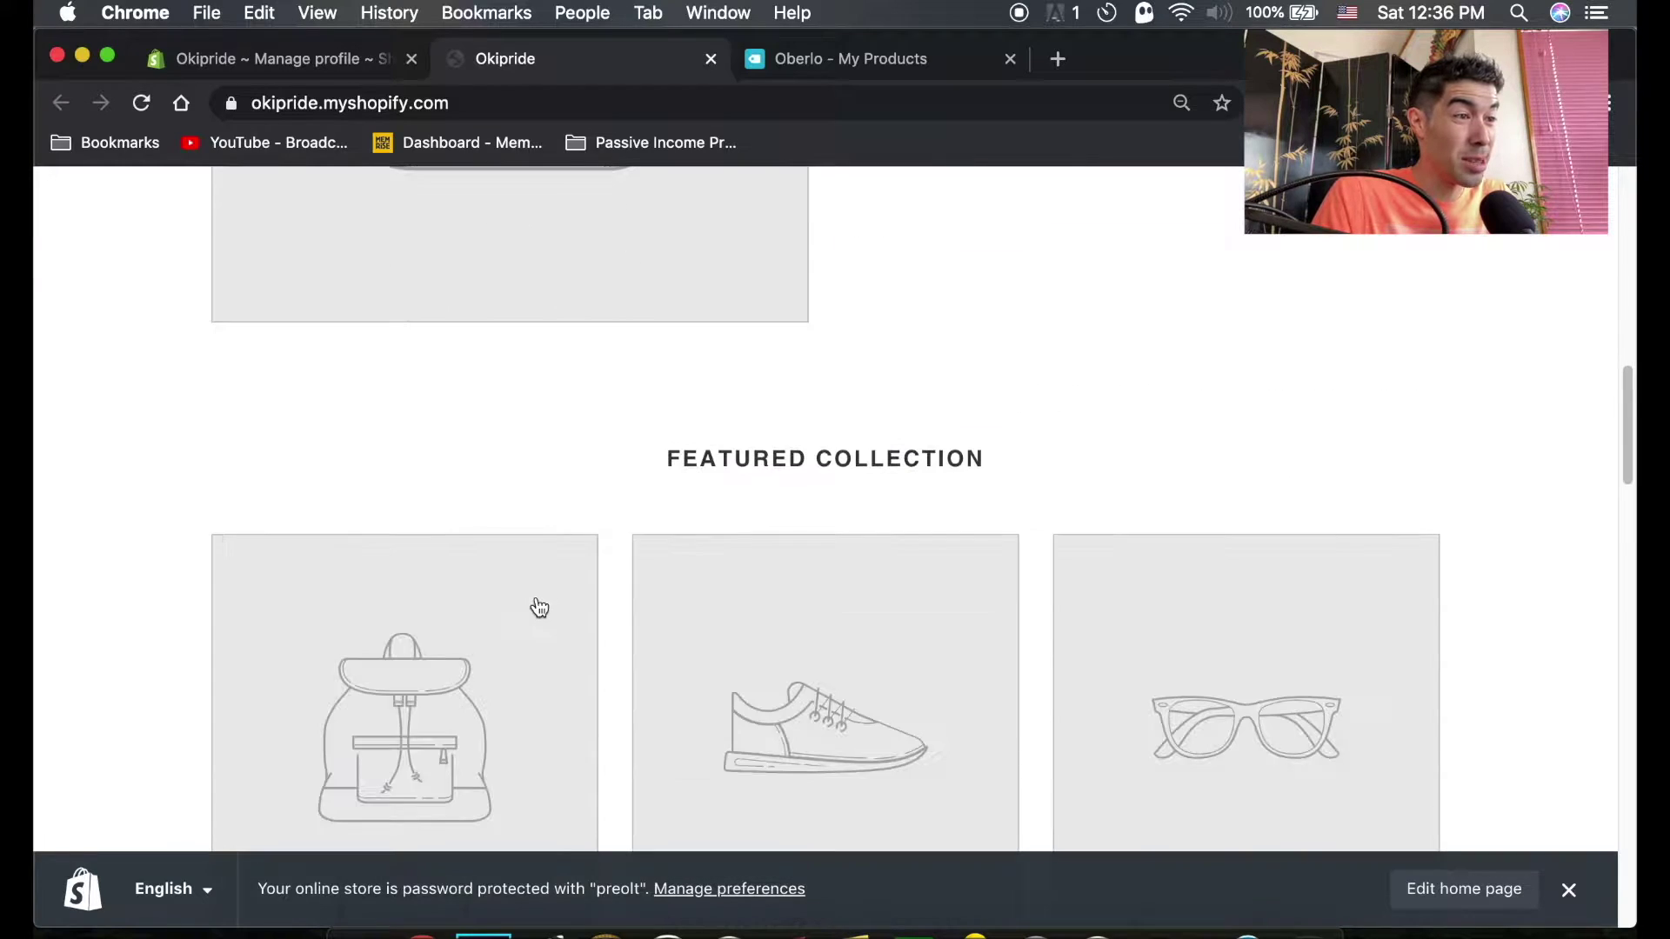
pyautogui.scroll(-15, 539, 604)
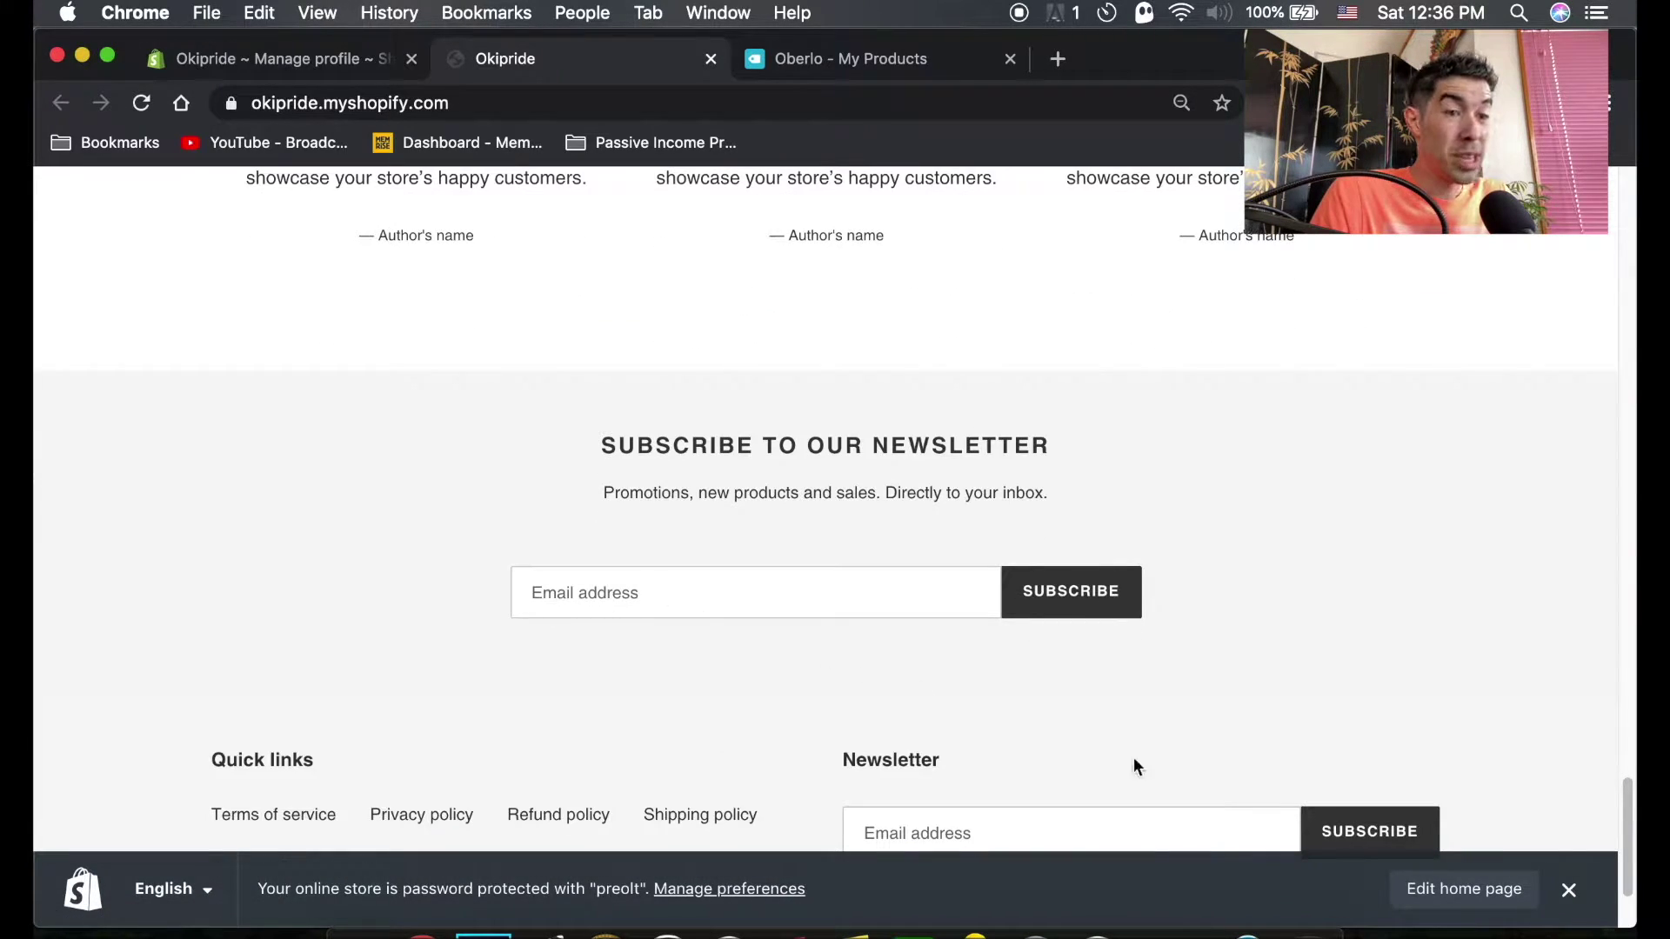
# Open the Debut theme's Customize editor from Online Store > Themes in the admin tab
pyautogui.click(1430, 901)
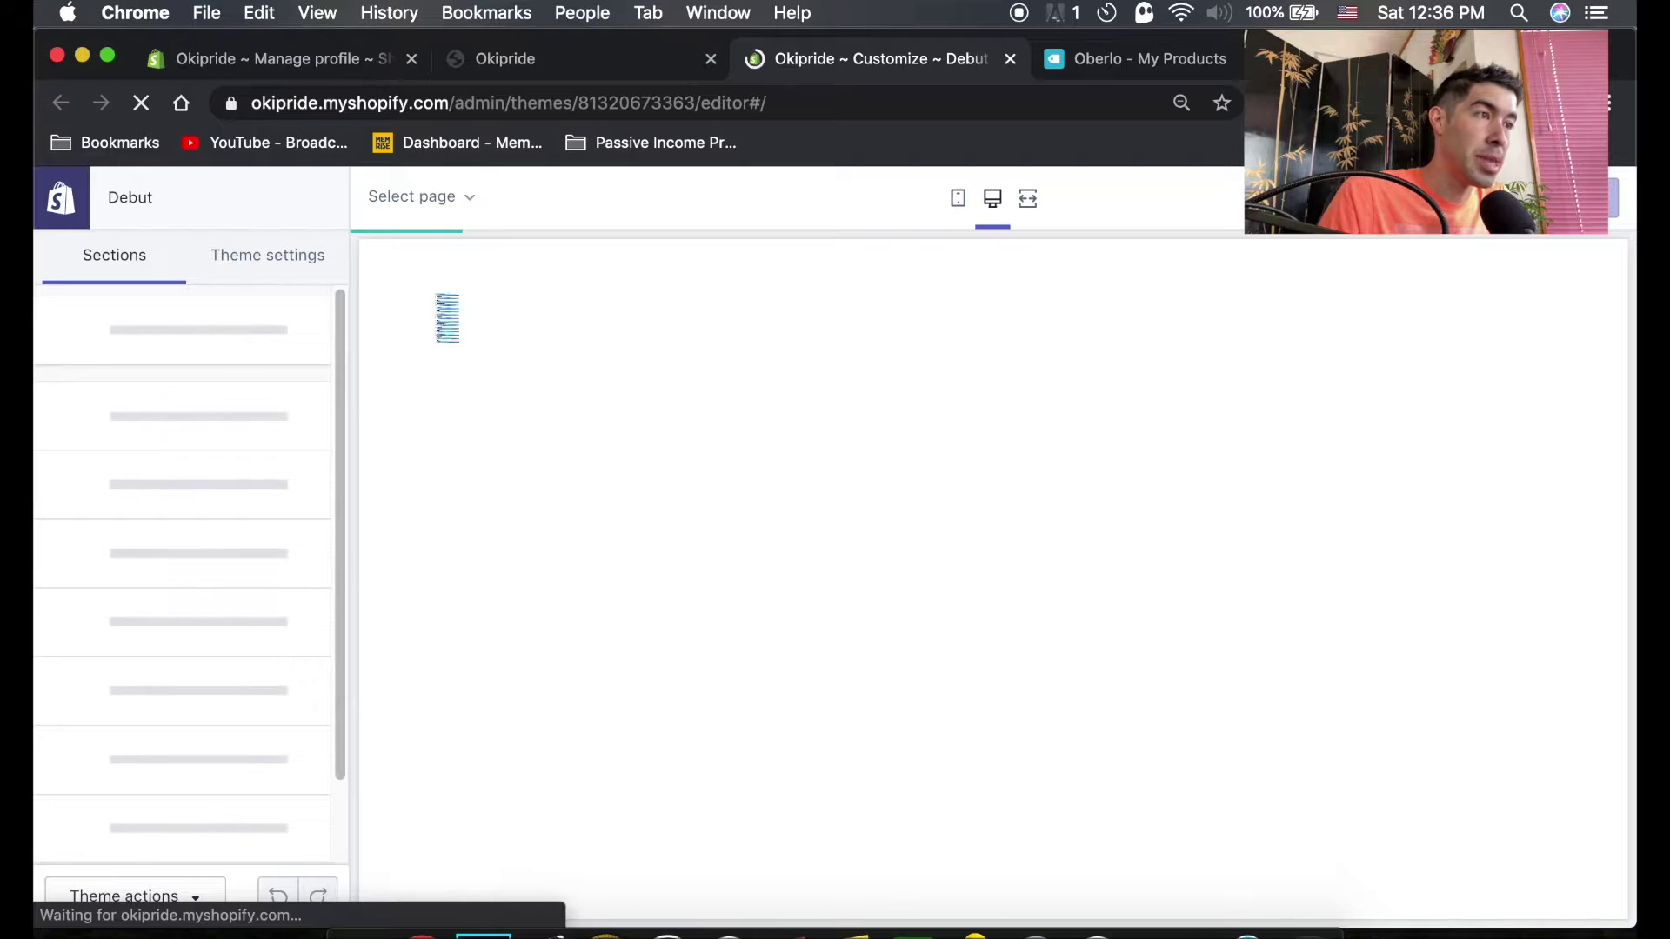
pyautogui.click(361, 59)
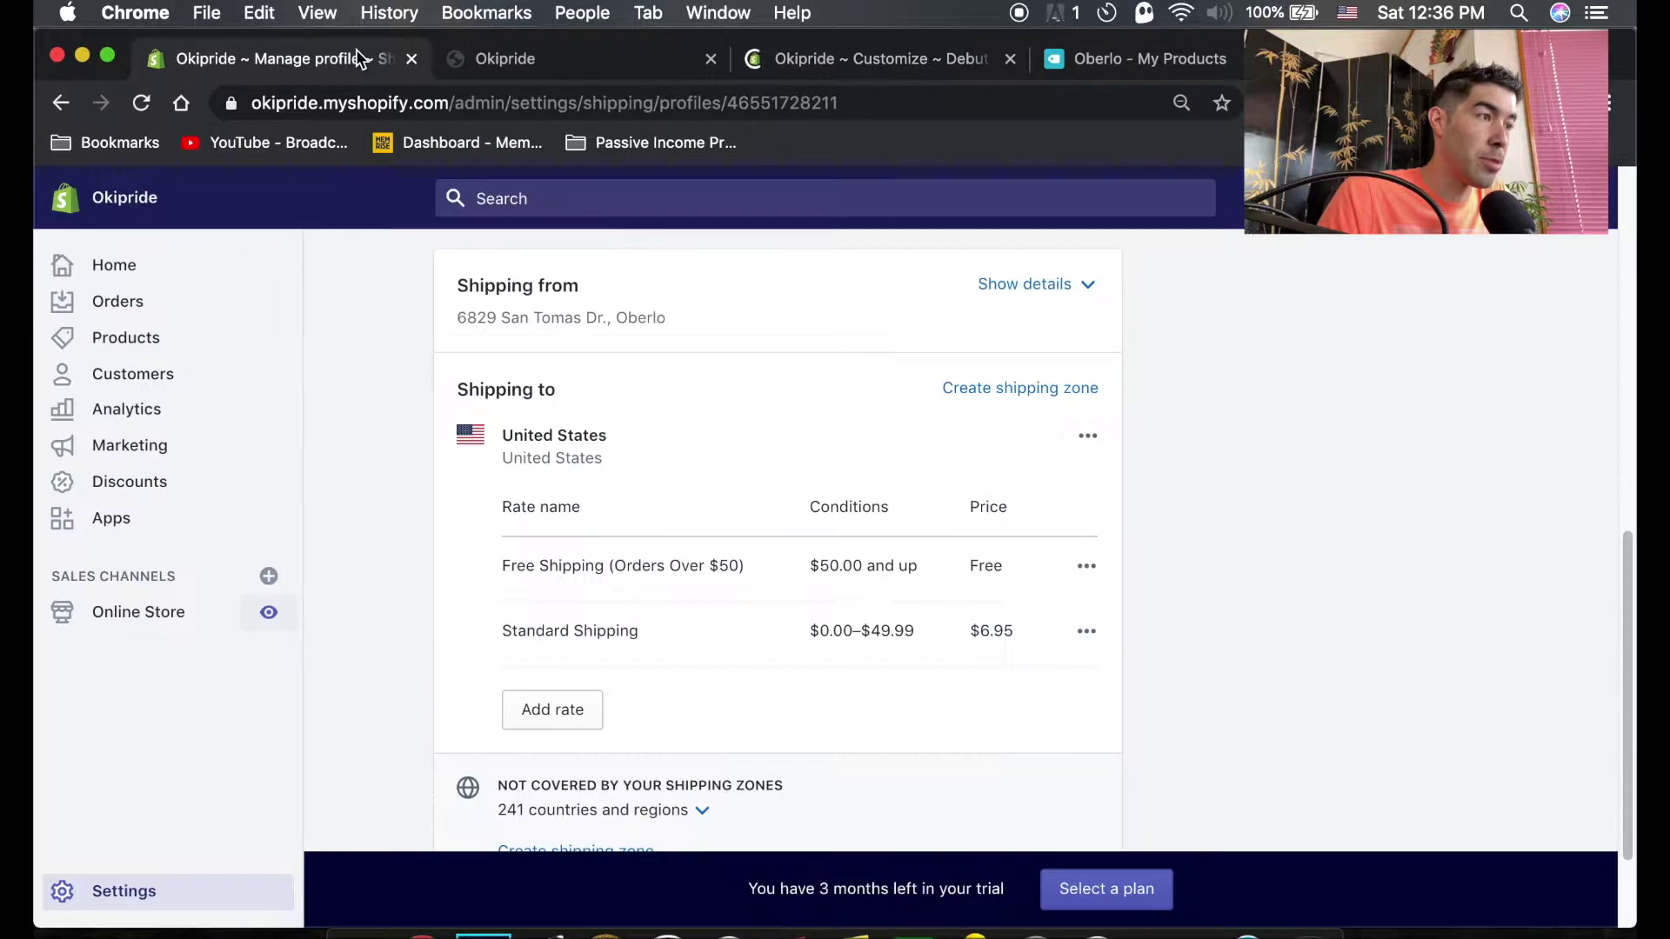
pyautogui.click(155, 628)
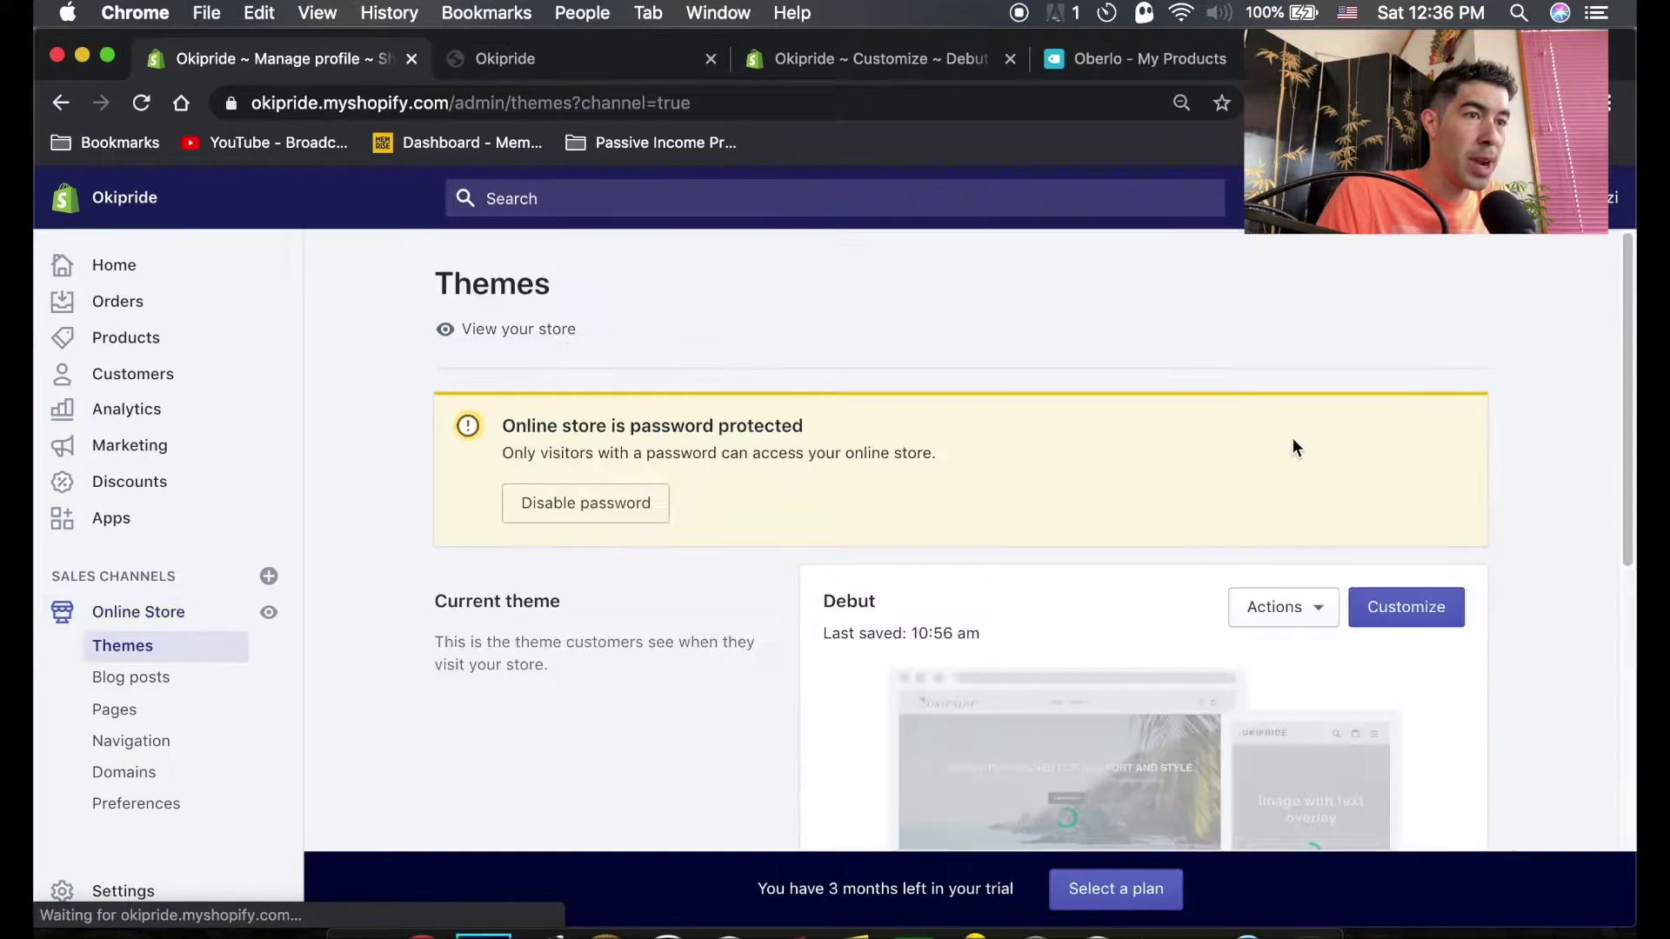
pyautogui.click(1384, 618)
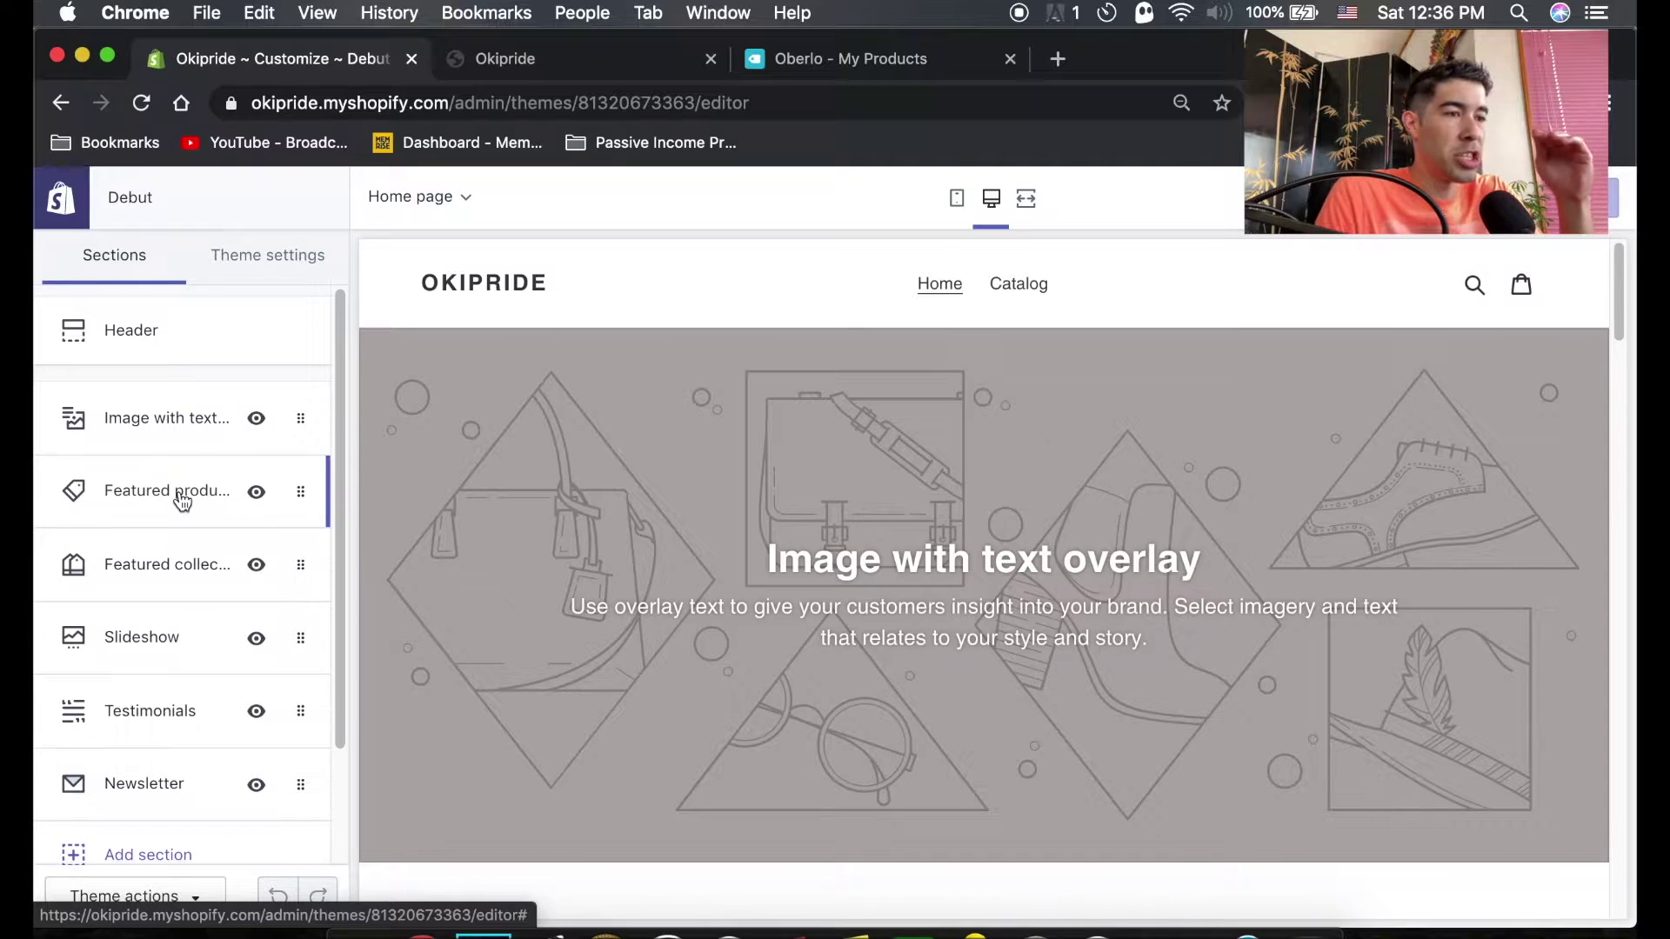
pyautogui.scroll(-1, 187, 498)
pyautogui.scroll(-3, 848, 564)
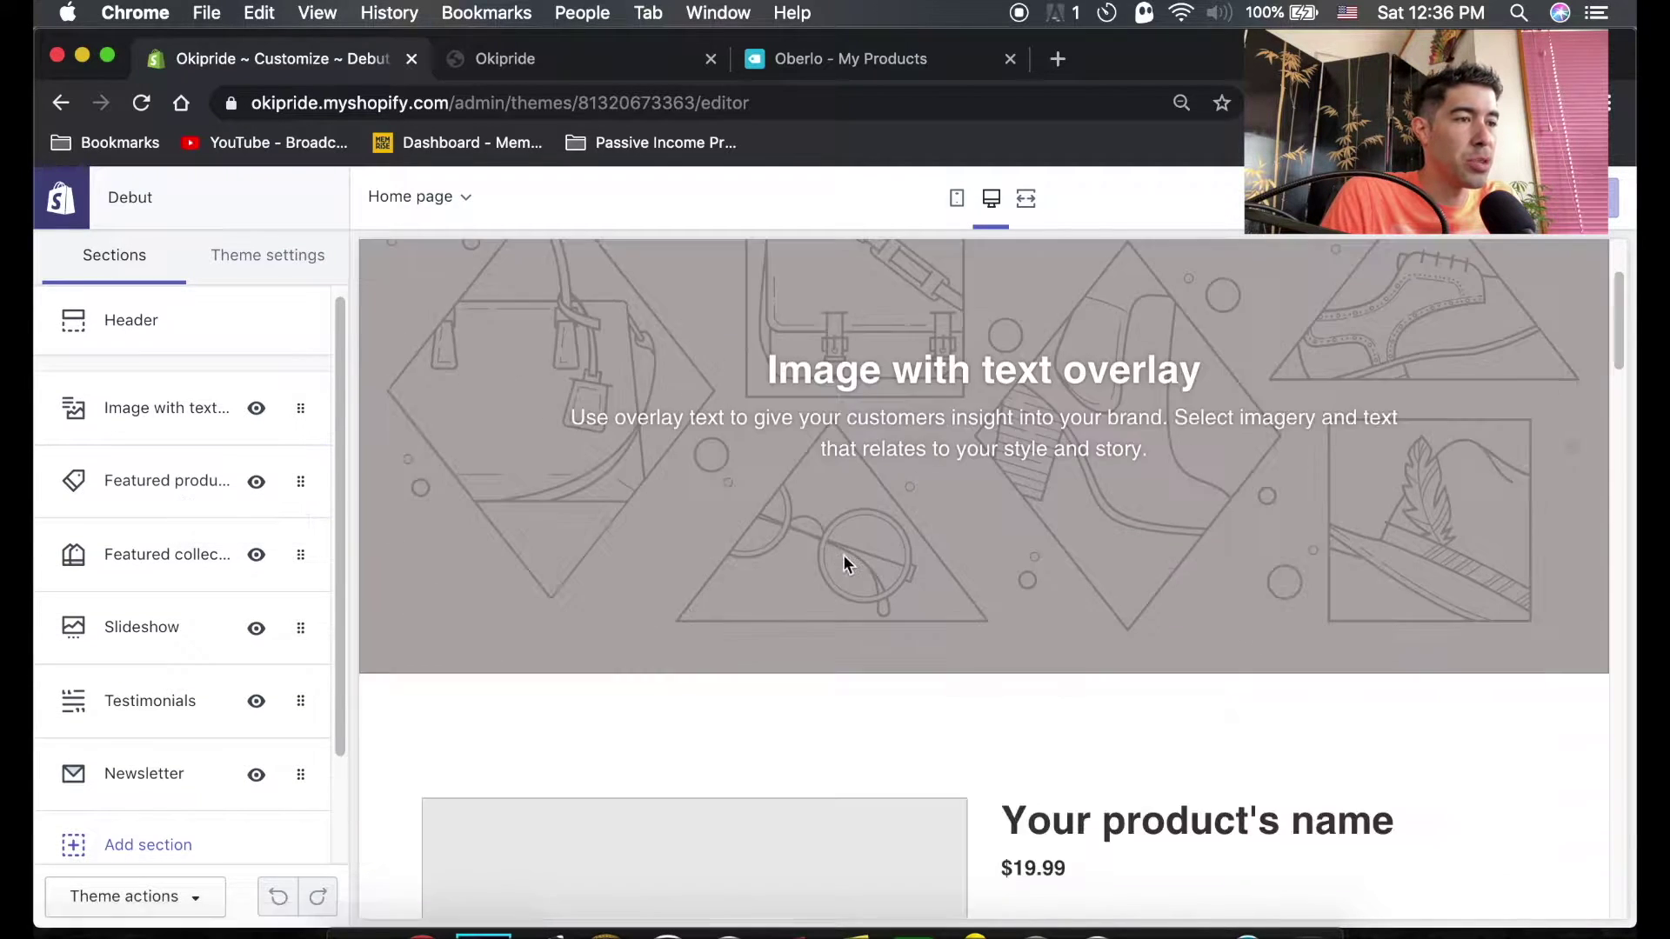
pyautogui.scroll(-3, 848, 561)
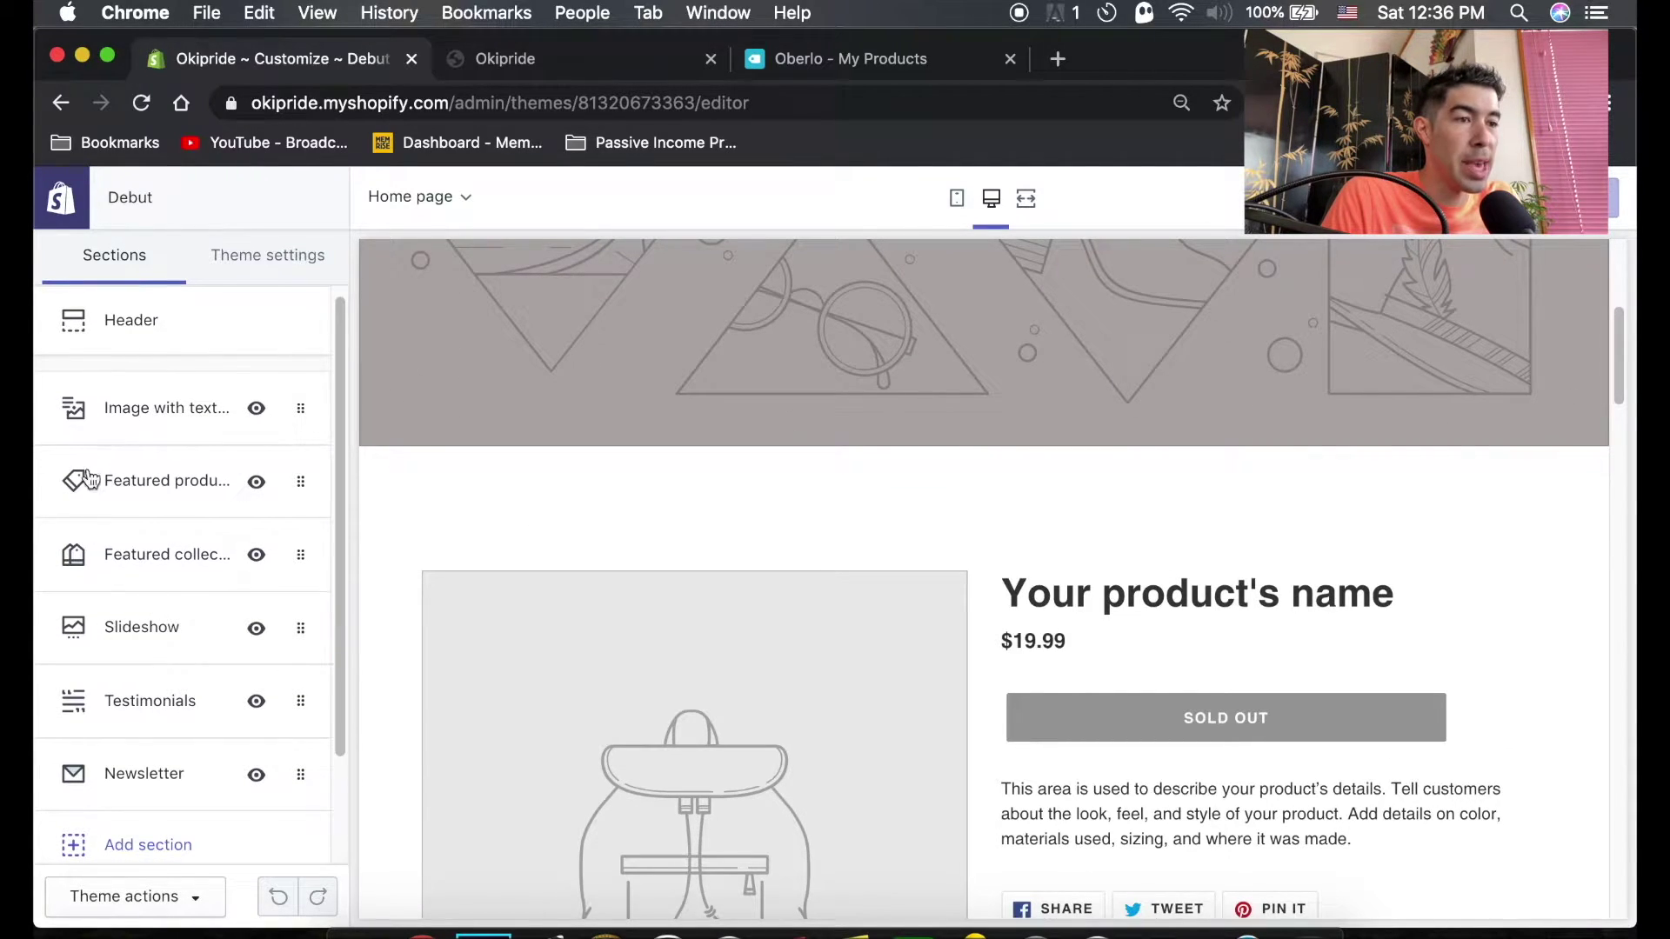
pyautogui.scroll(5, 1170, 570)
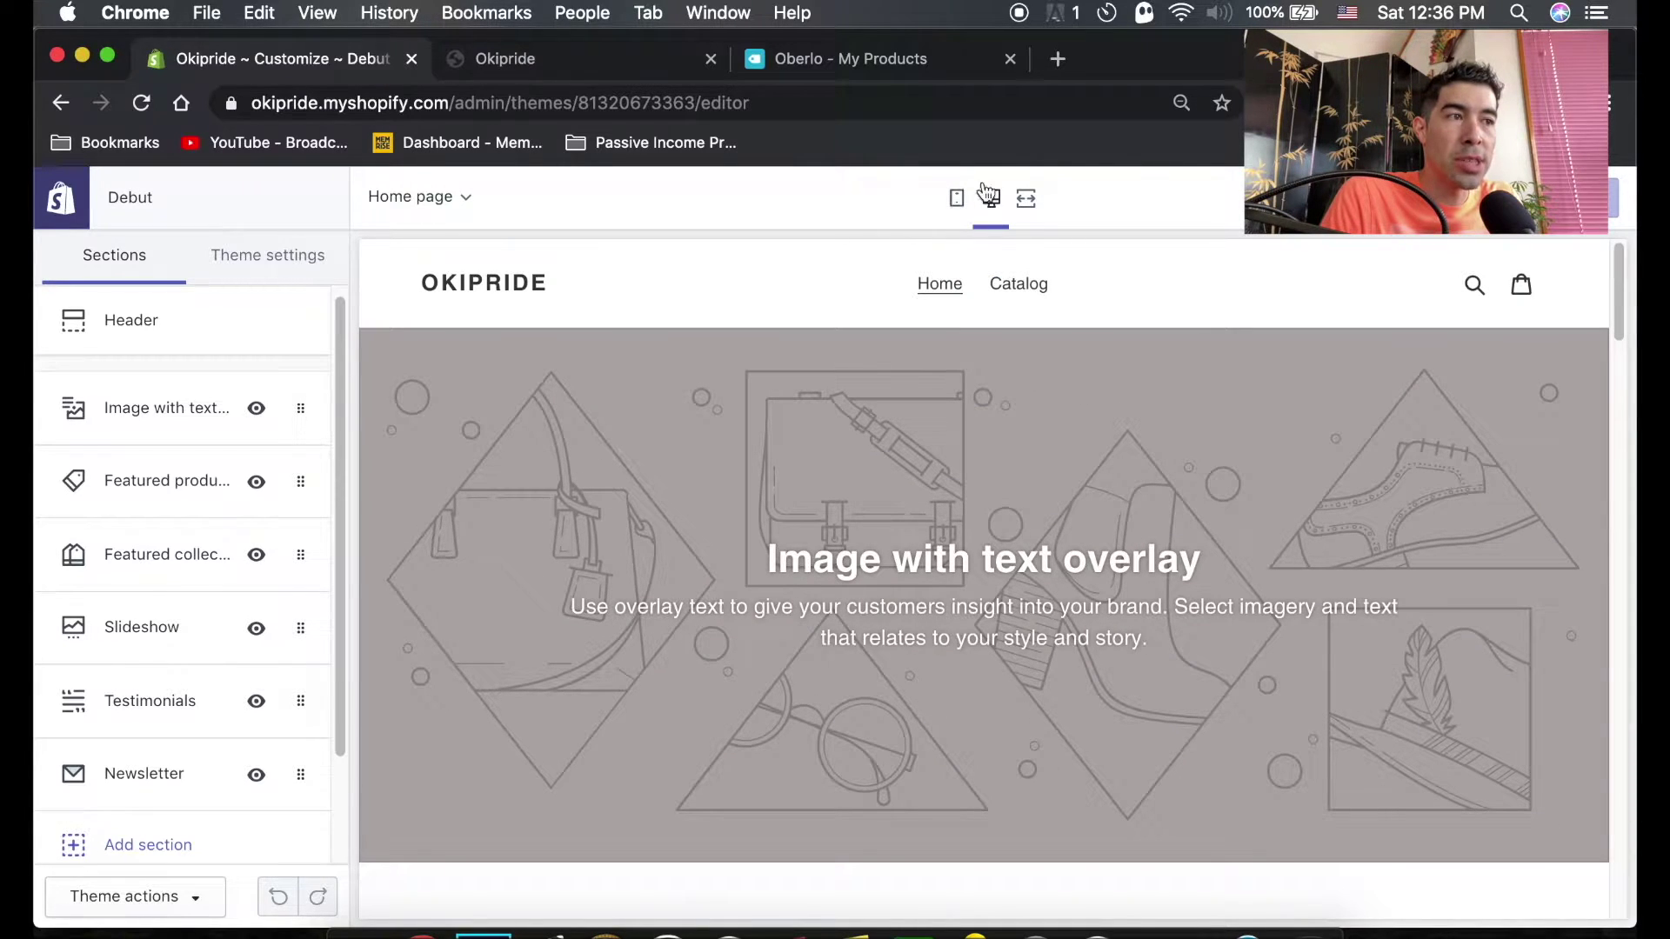
pyautogui.click(957, 200)
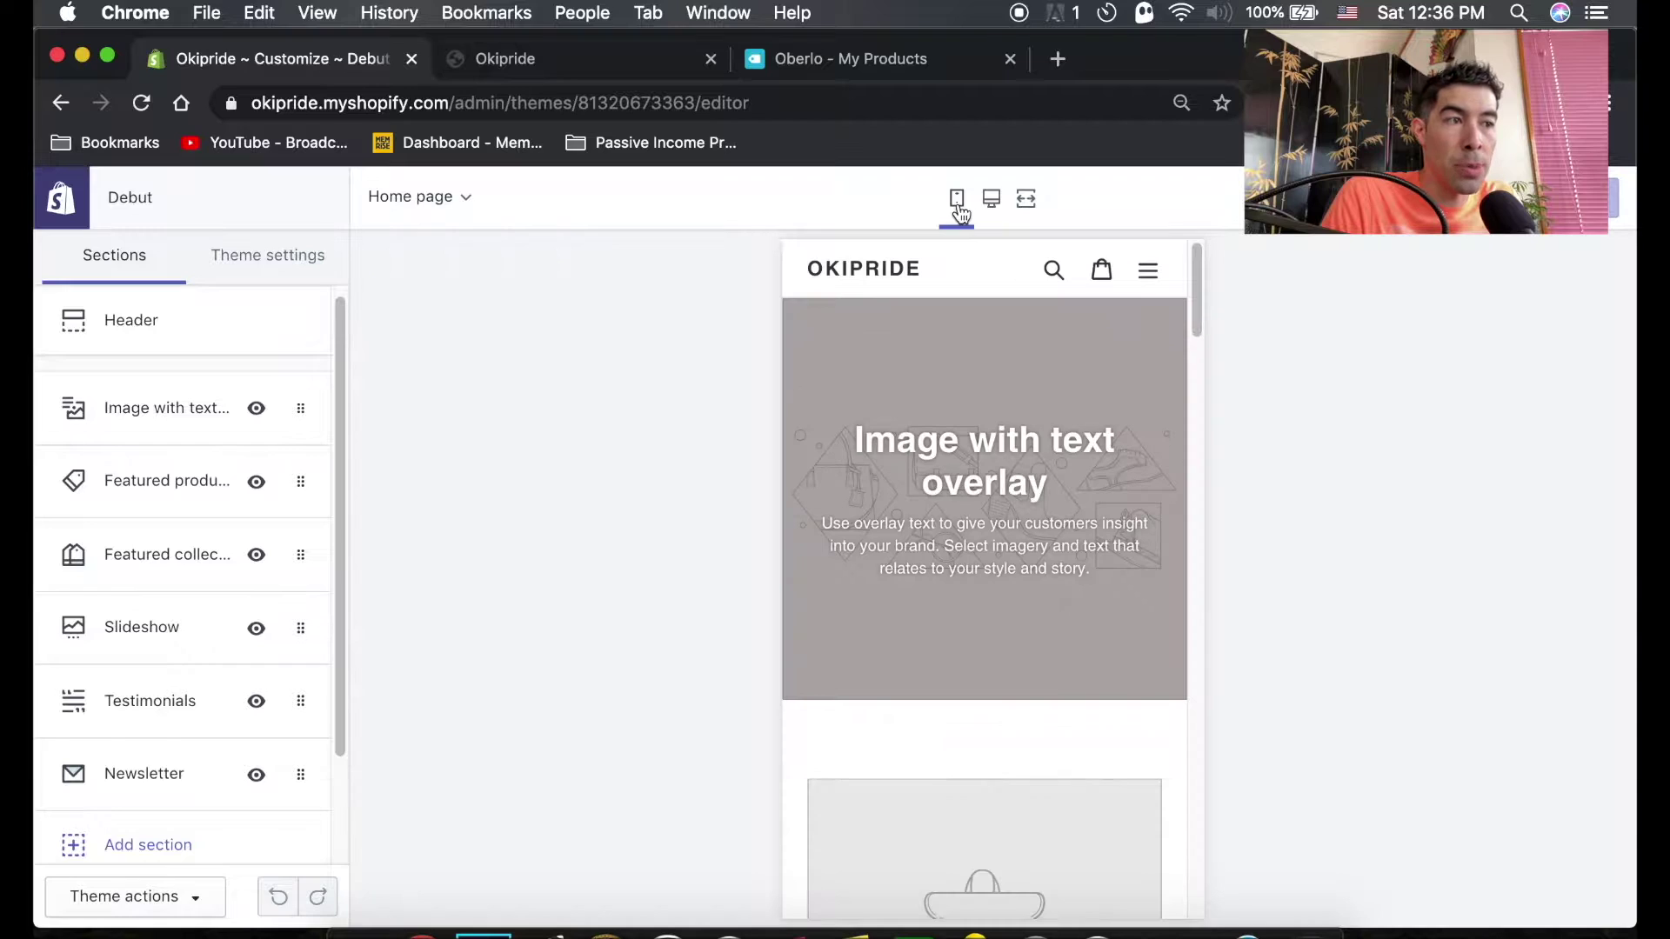
pyautogui.scroll(-5, 943, 512)
pyautogui.scroll(5, 942, 513)
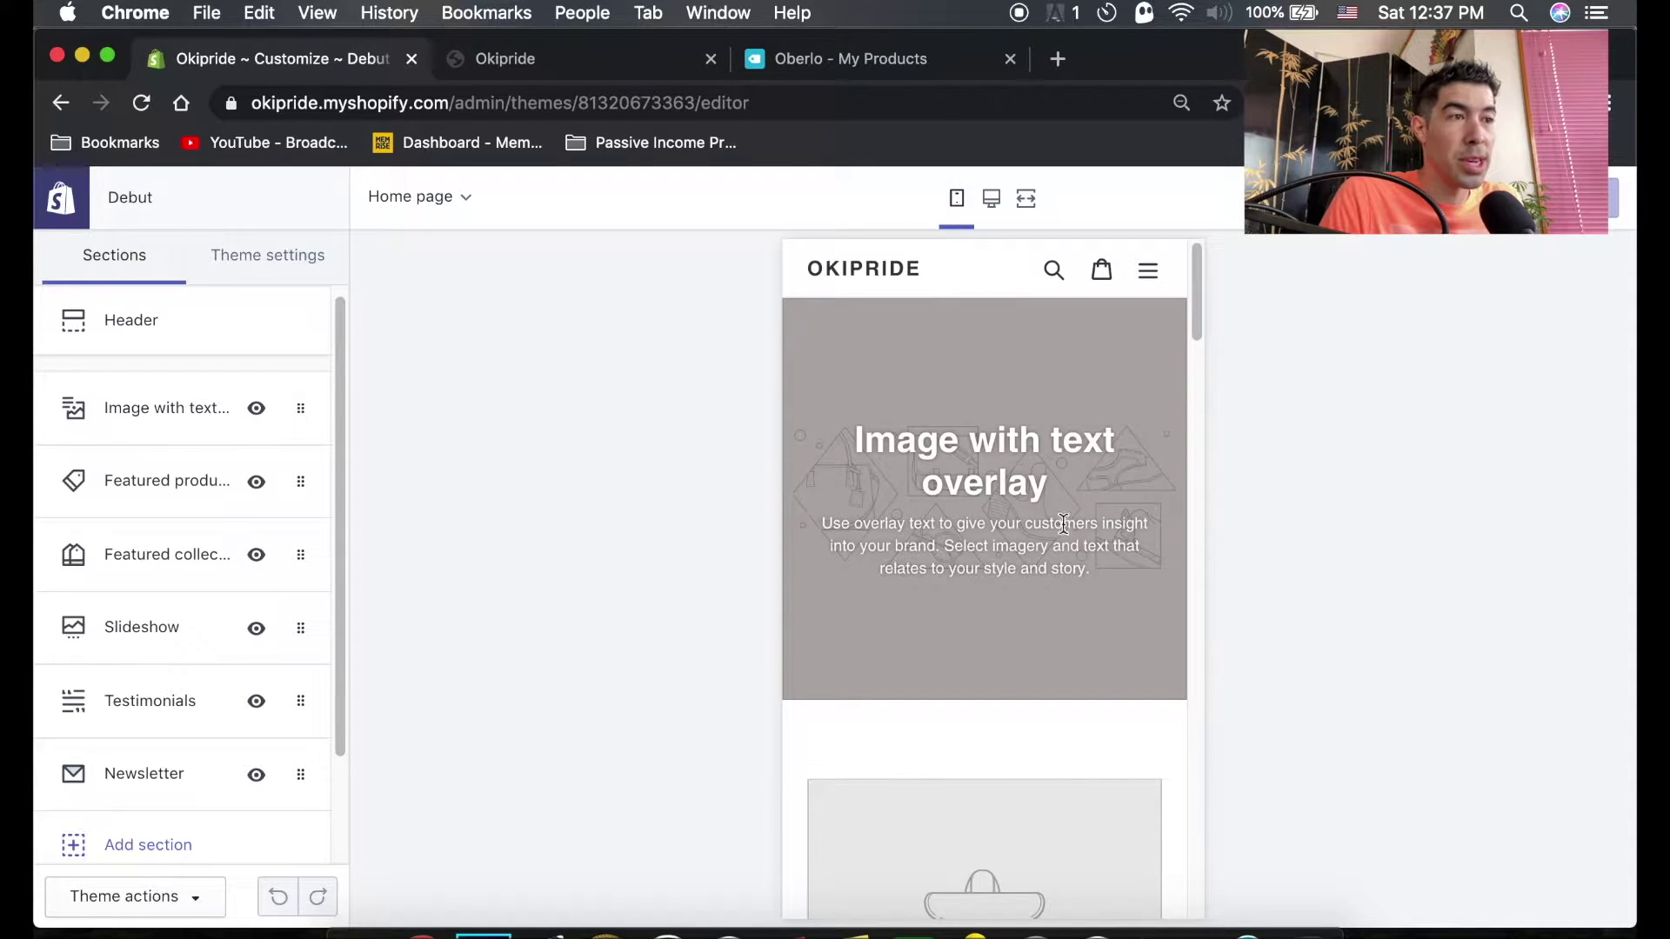
pyautogui.click(993, 199)
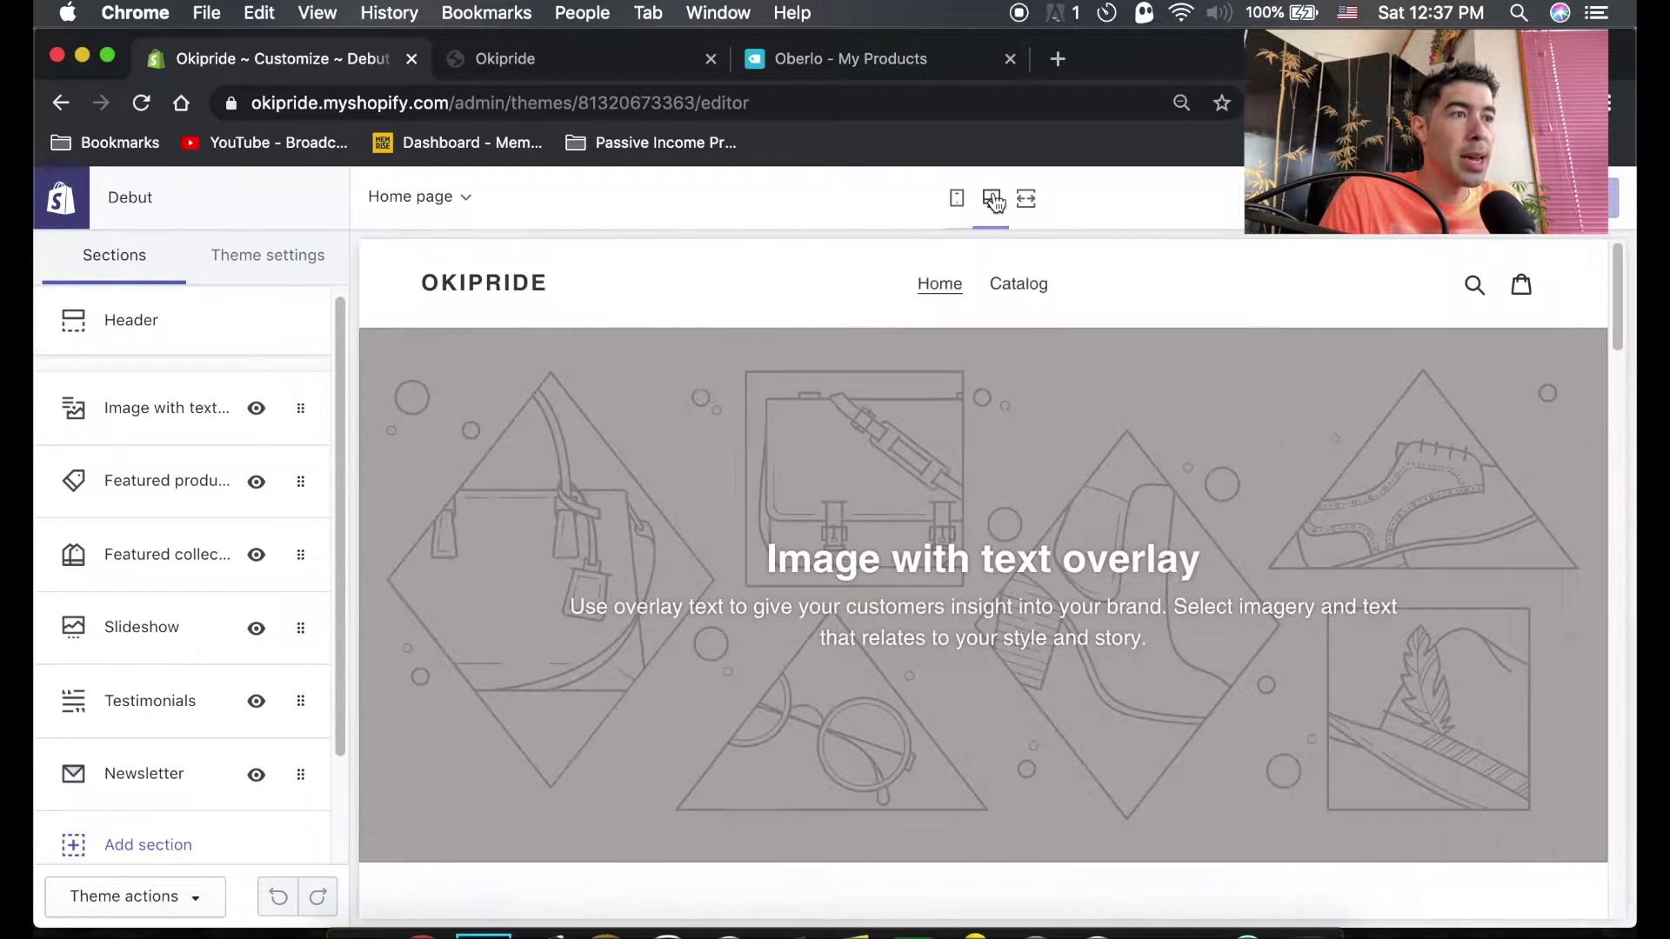
pyautogui.click(1027, 202)
pyautogui.scroll(-3, 960, 596)
pyautogui.scroll(-5, 962, 593)
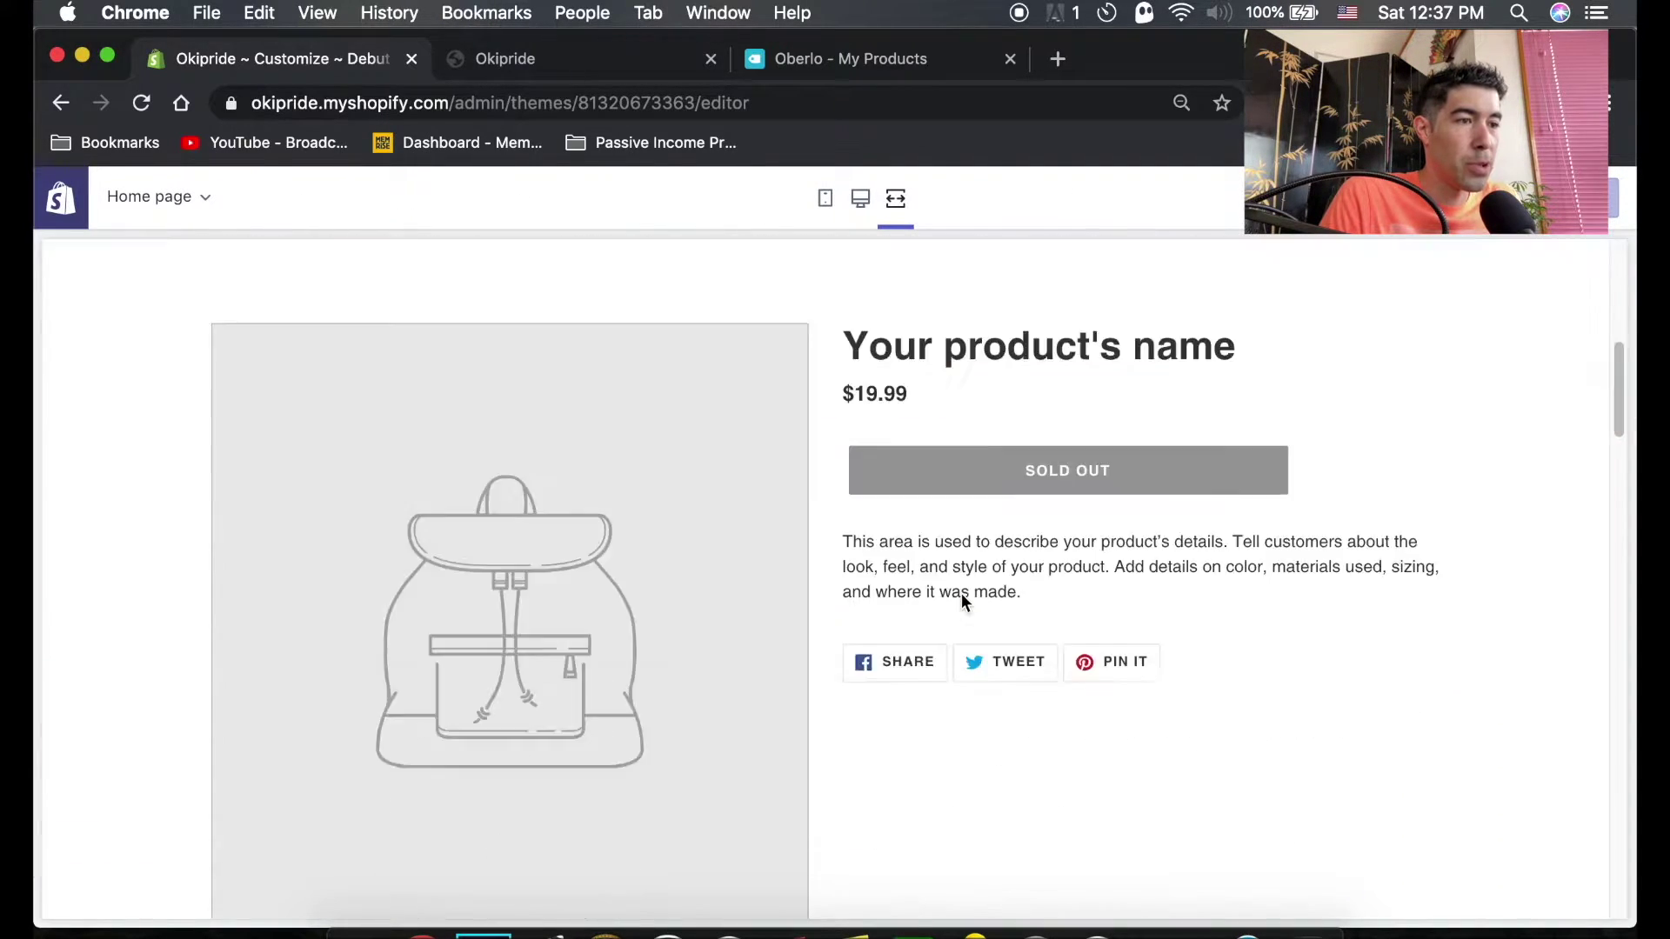
# Return to the desktop preview and inspect the Header section's settings
pyautogui.click(861, 201)
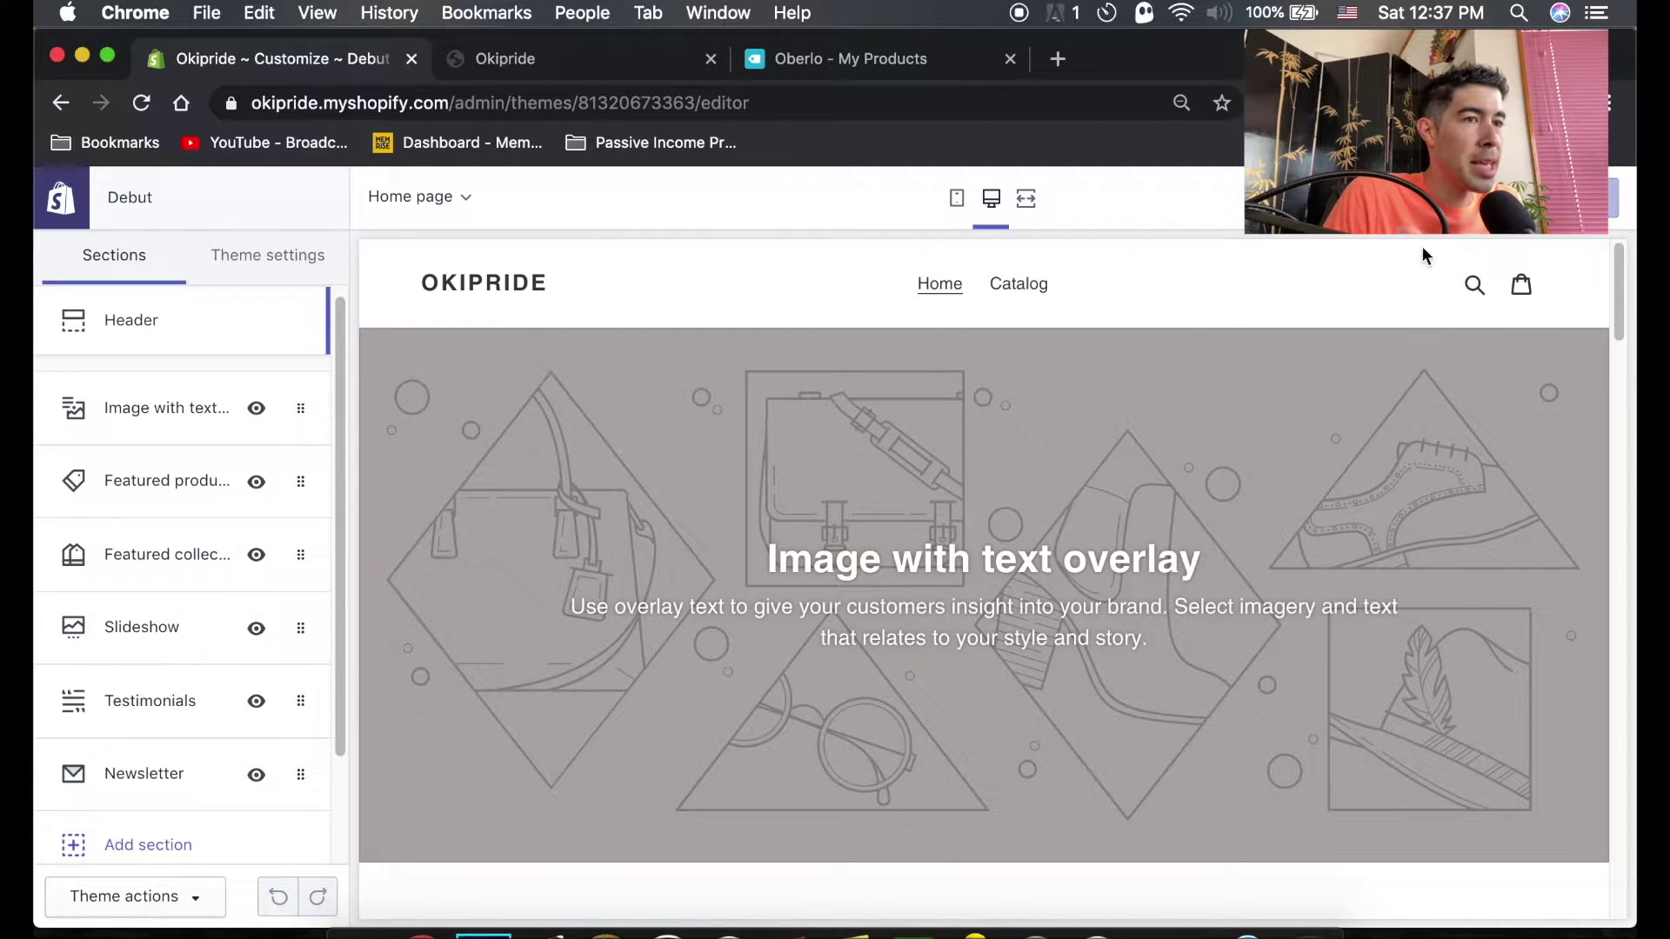
pyautogui.click(142, 329)
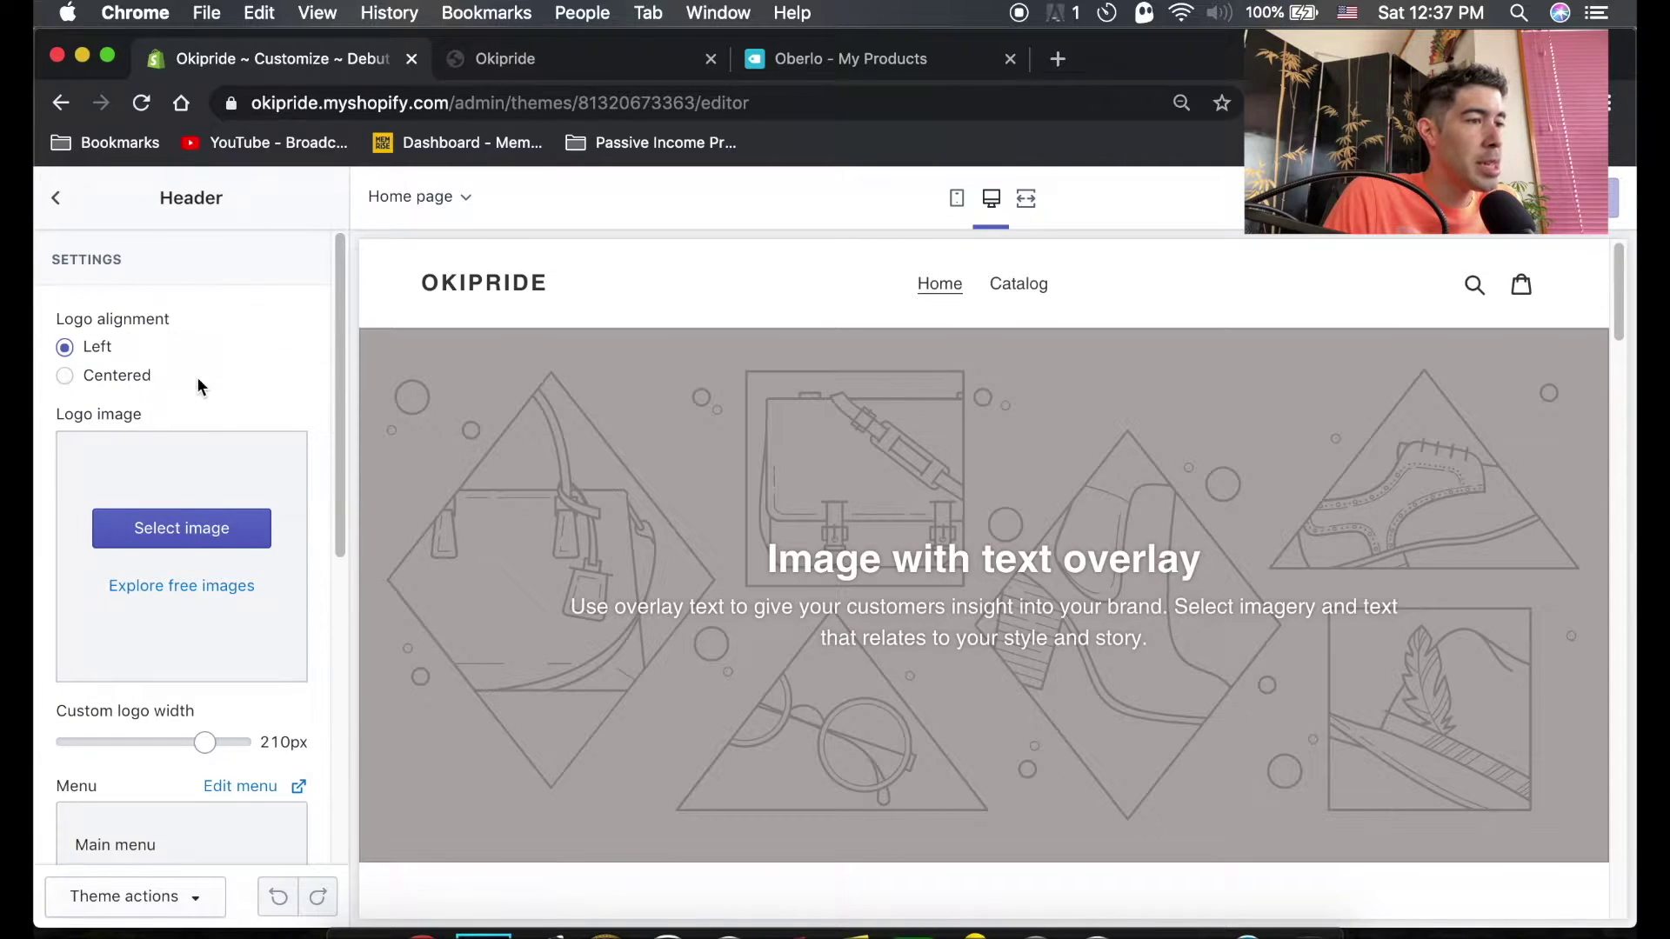
pyautogui.scroll(-1, 105, 345)
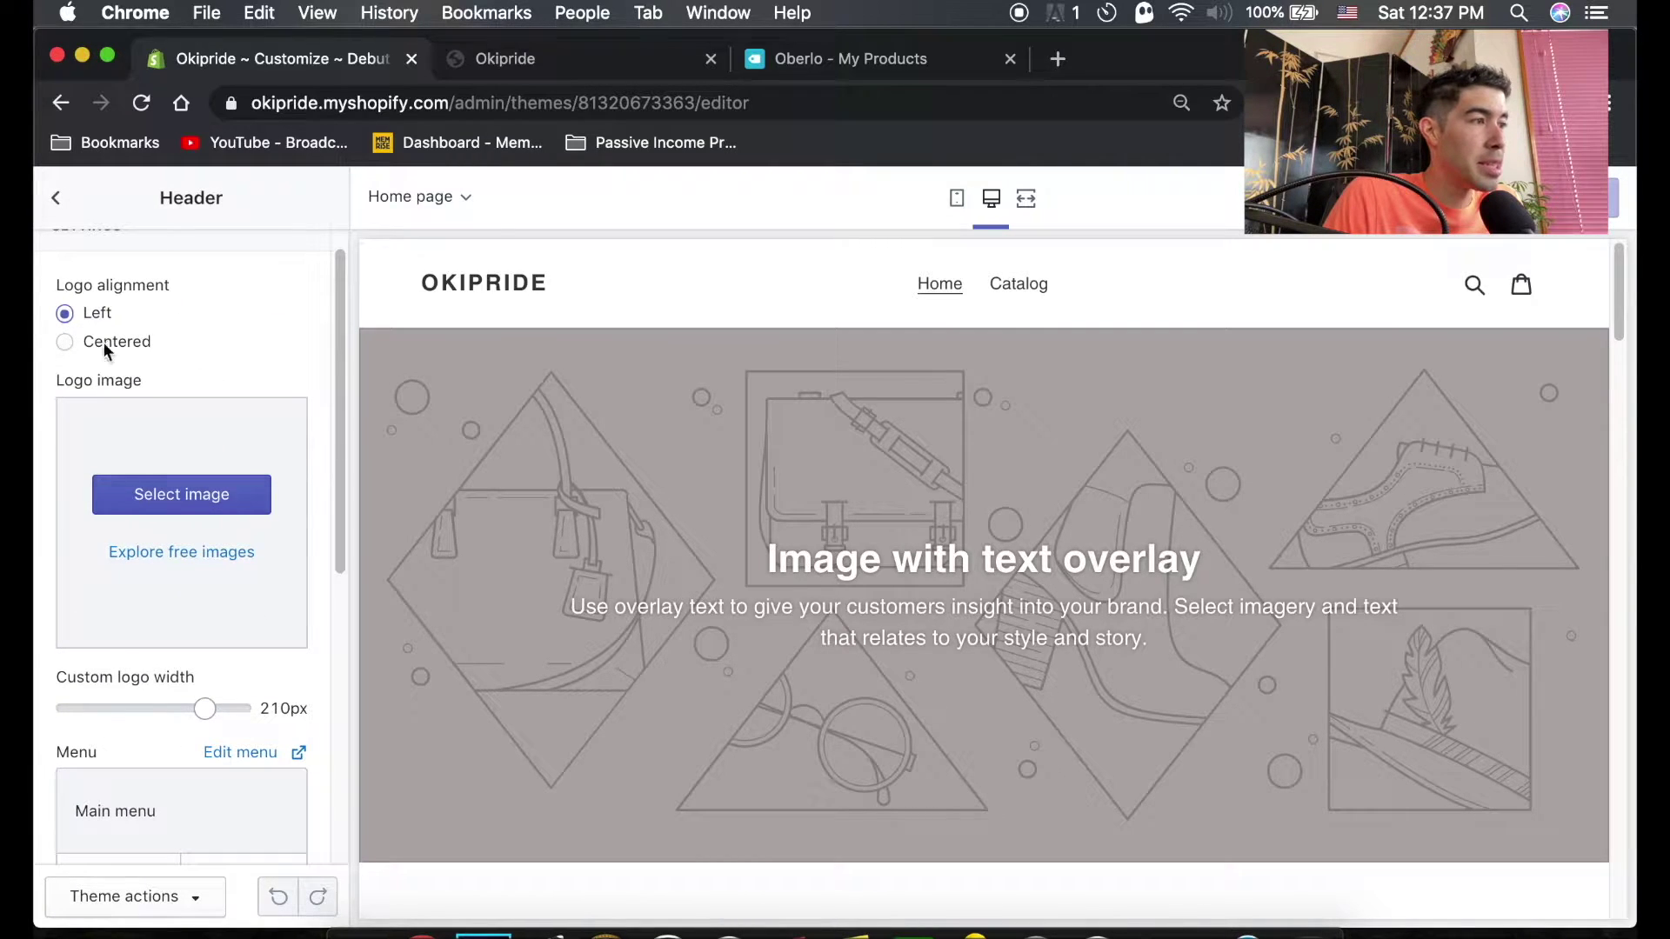
pyautogui.click(58, 200)
# Inspect the Image with text overlay and Featured product settings, then exit to the store admin
pyautogui.click(139, 410)
pyautogui.click(55, 201)
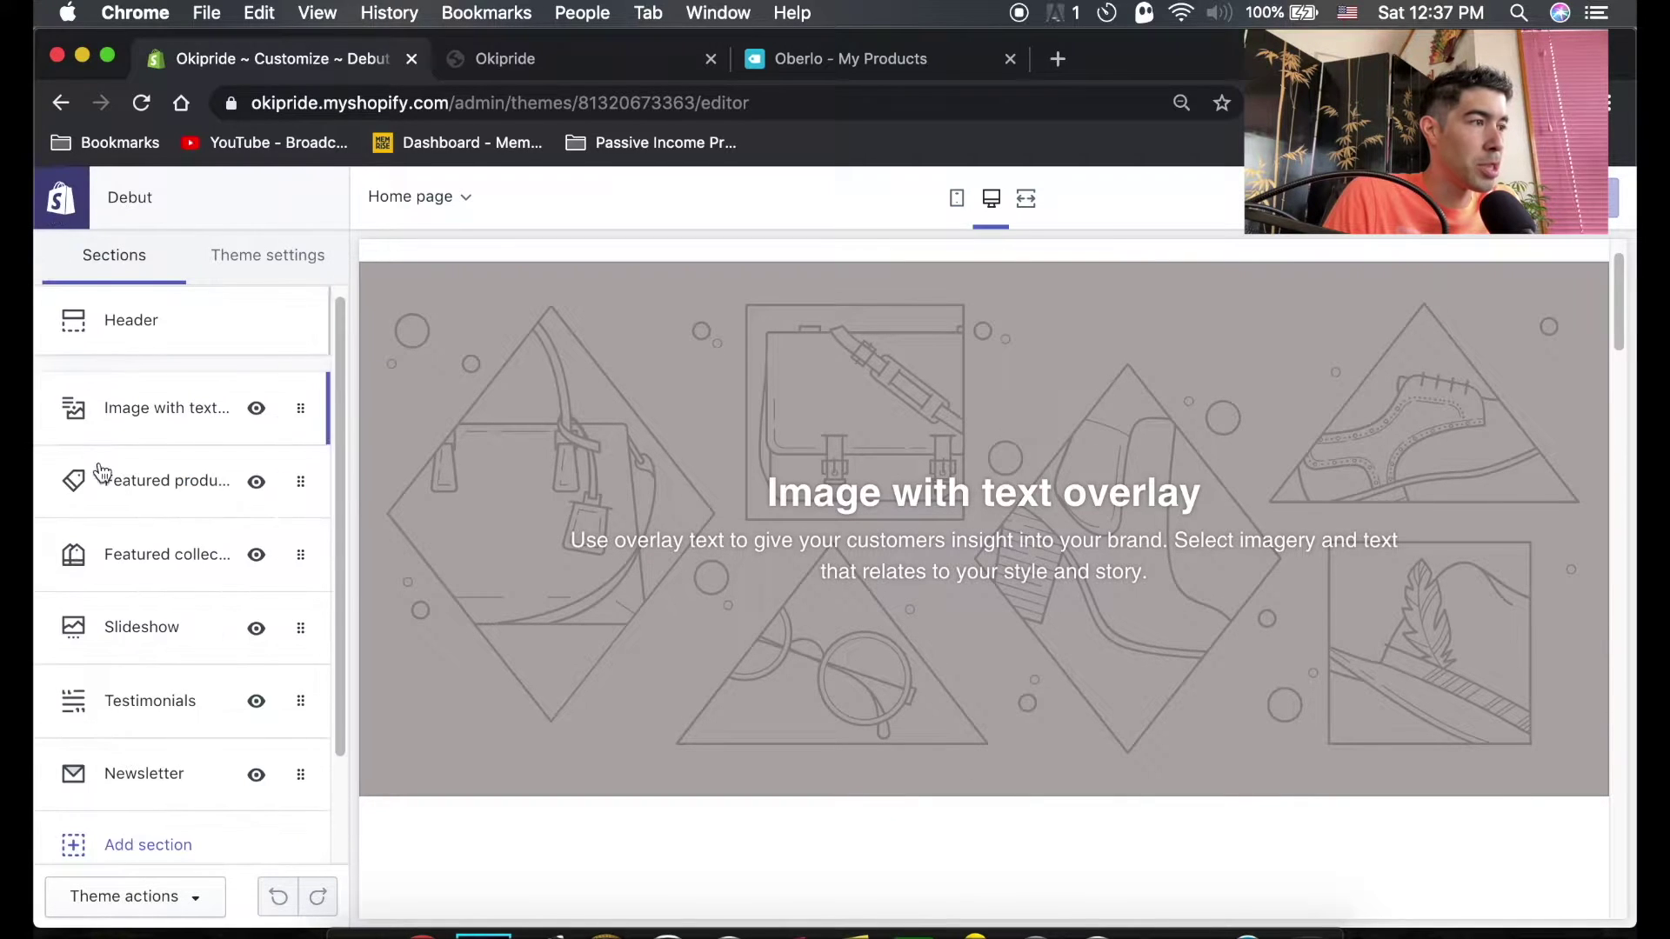
pyautogui.click(131, 477)
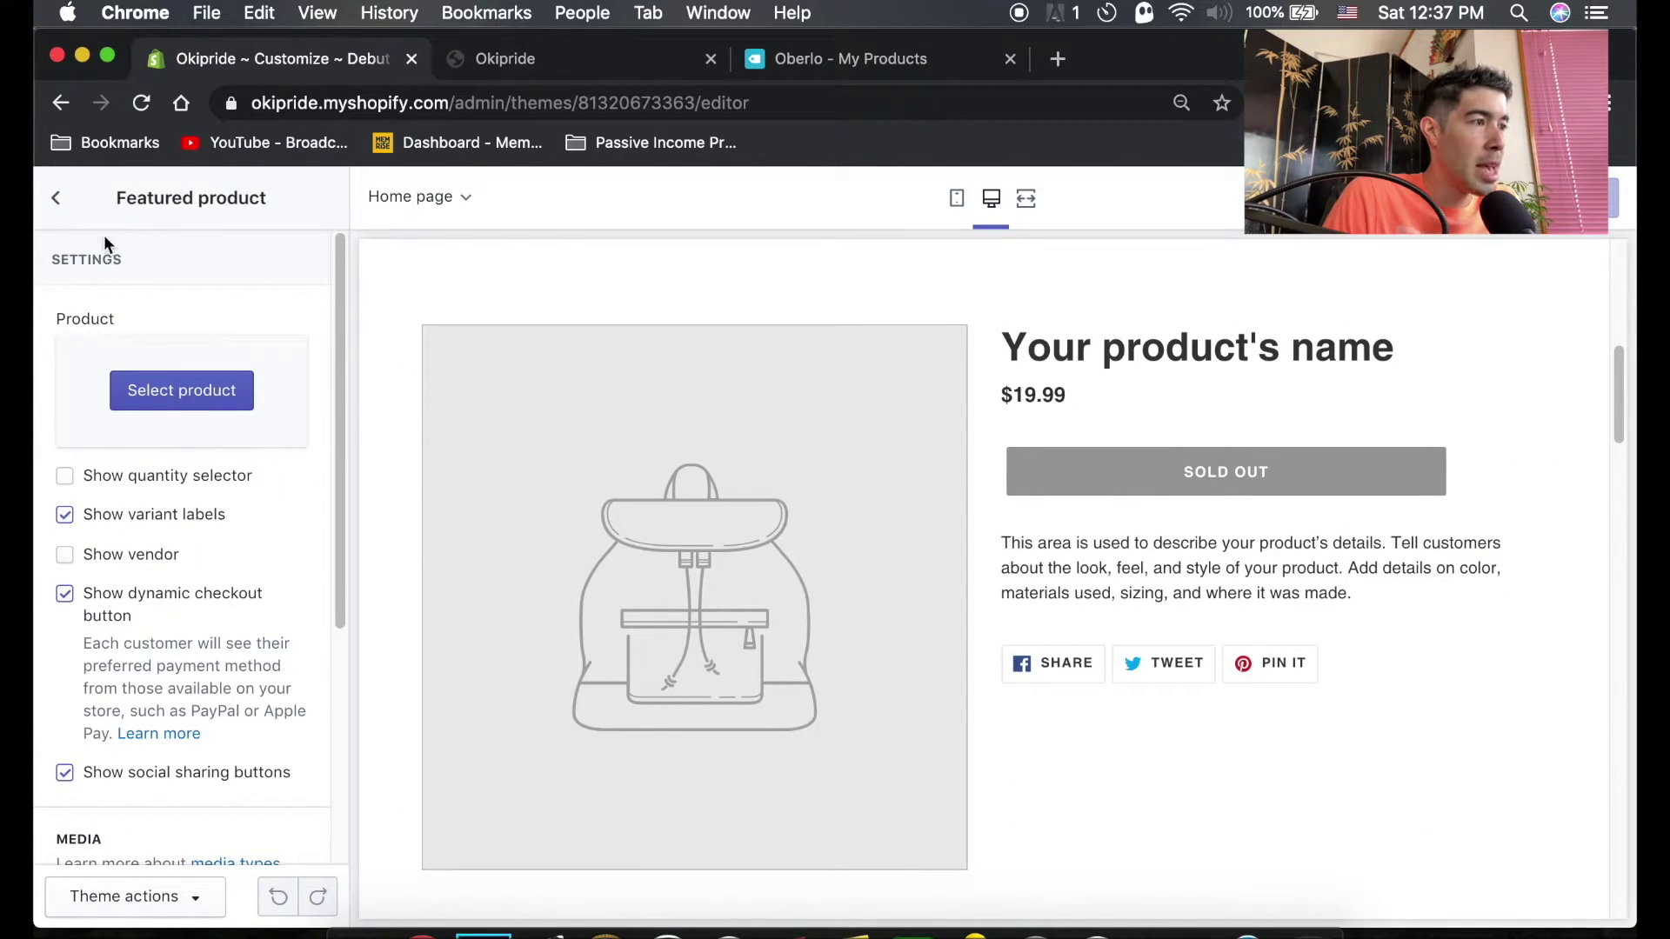
pyautogui.click(56, 197)
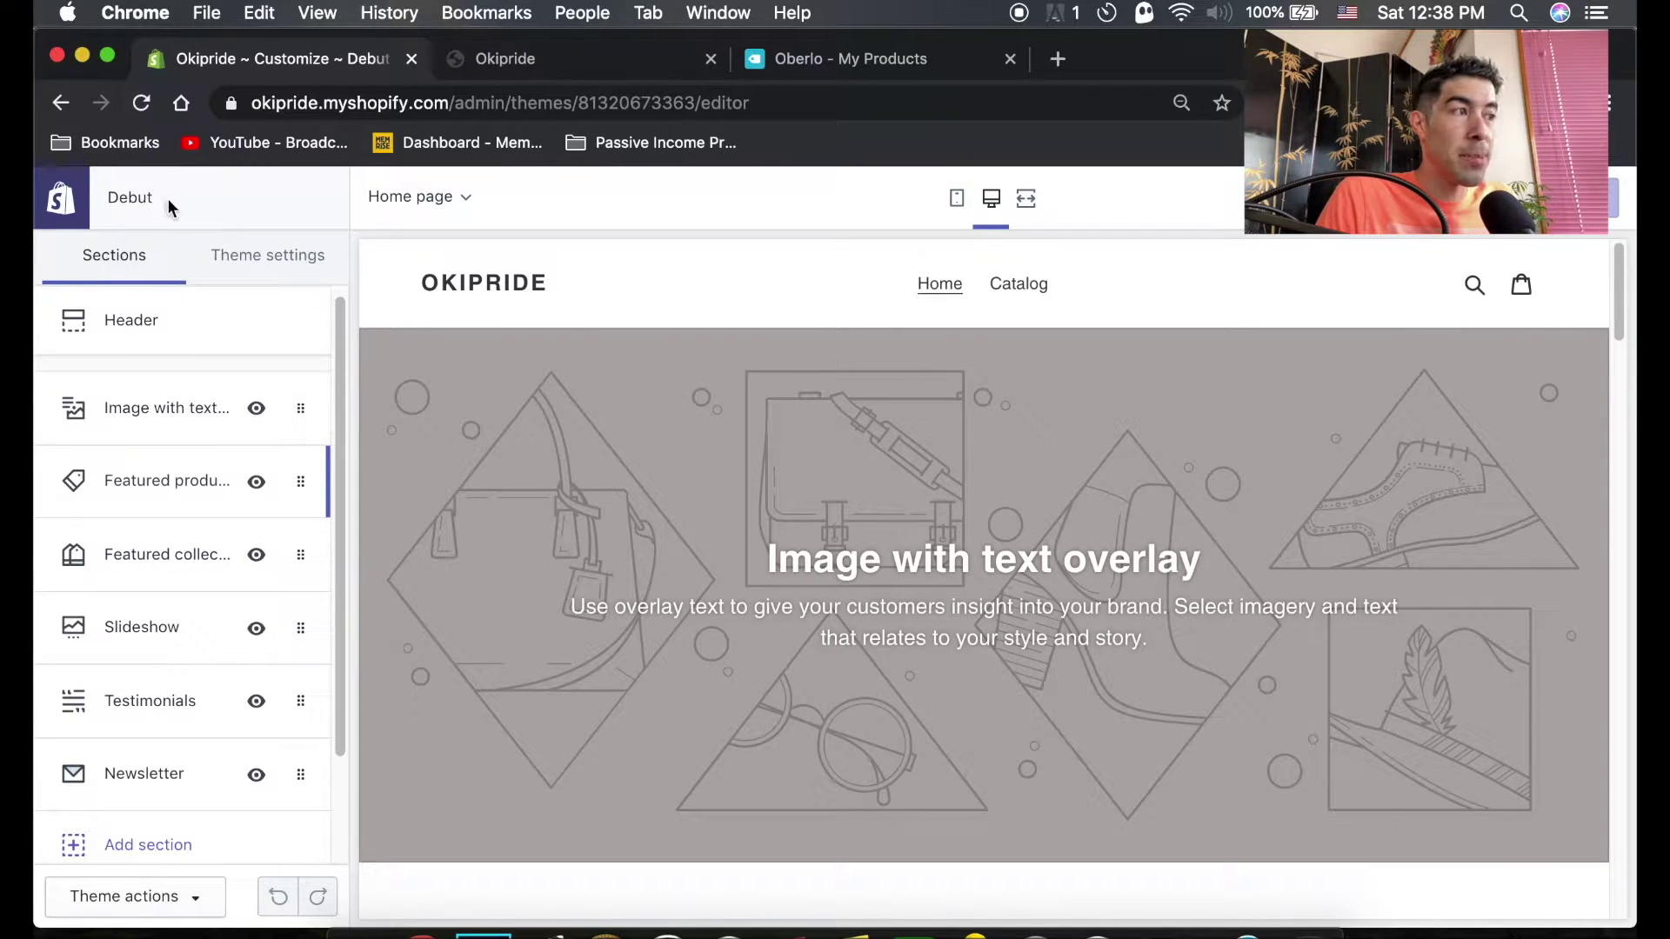
pyautogui.click(69, 217)
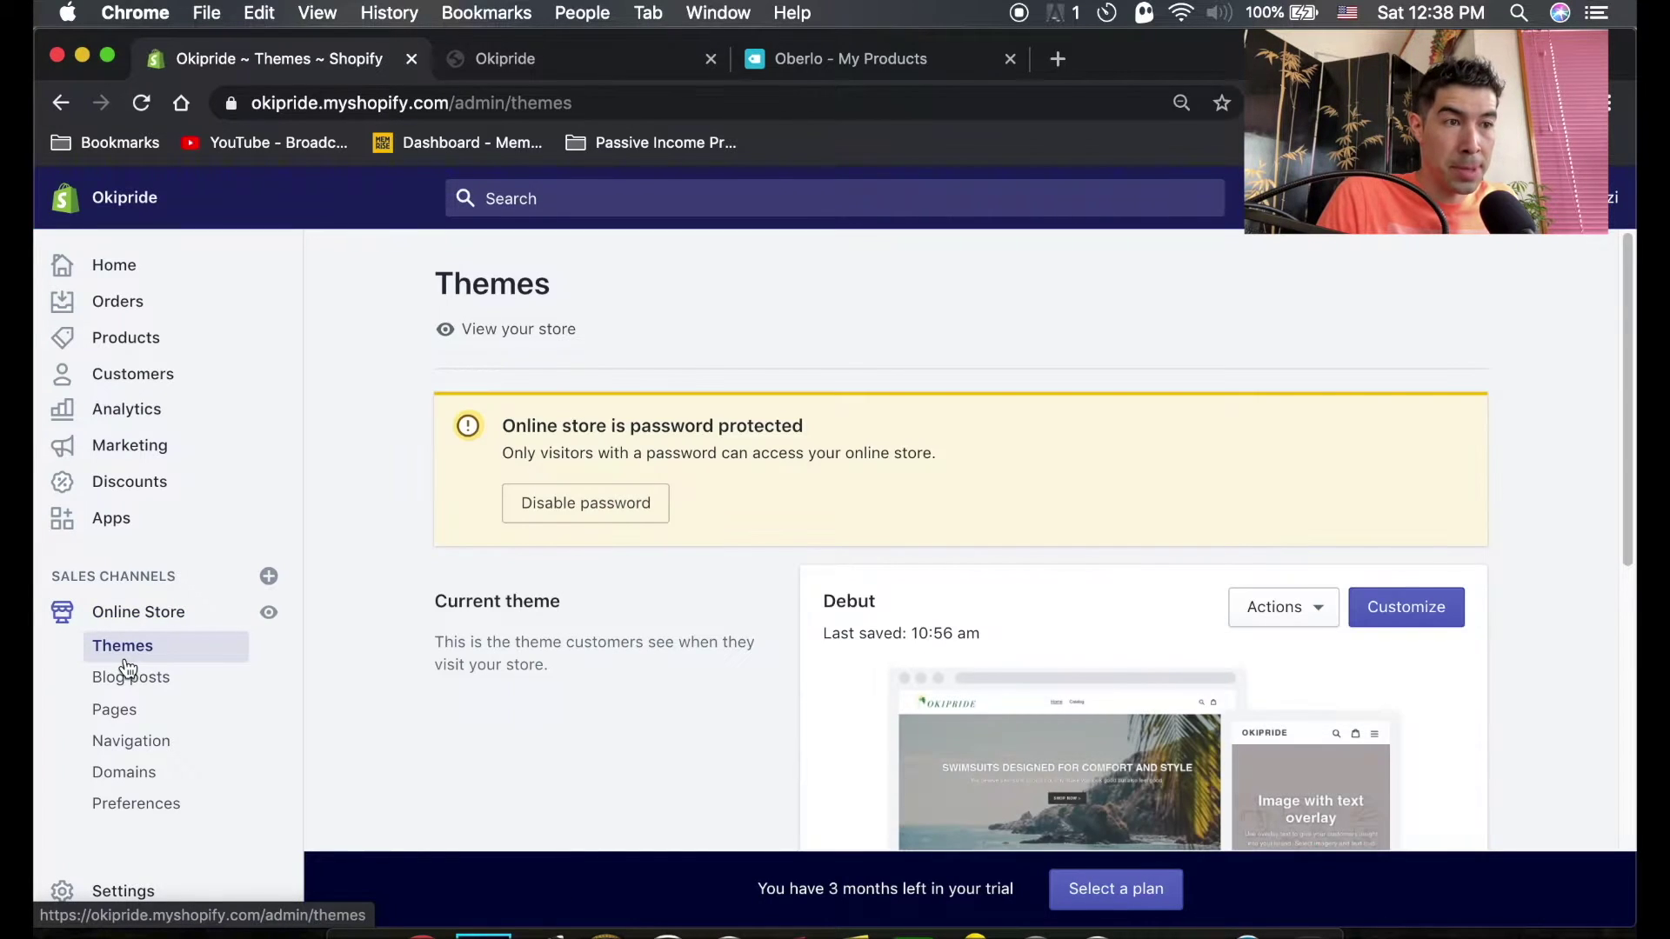
# Scroll the Themes page and browse the Explore free themes gallery (Simple, Boundless, Venture, Debut, Supply, Narrative)
pyautogui.scroll(-5, 1246, 650)
pyautogui.scroll(-4, 1247, 651)
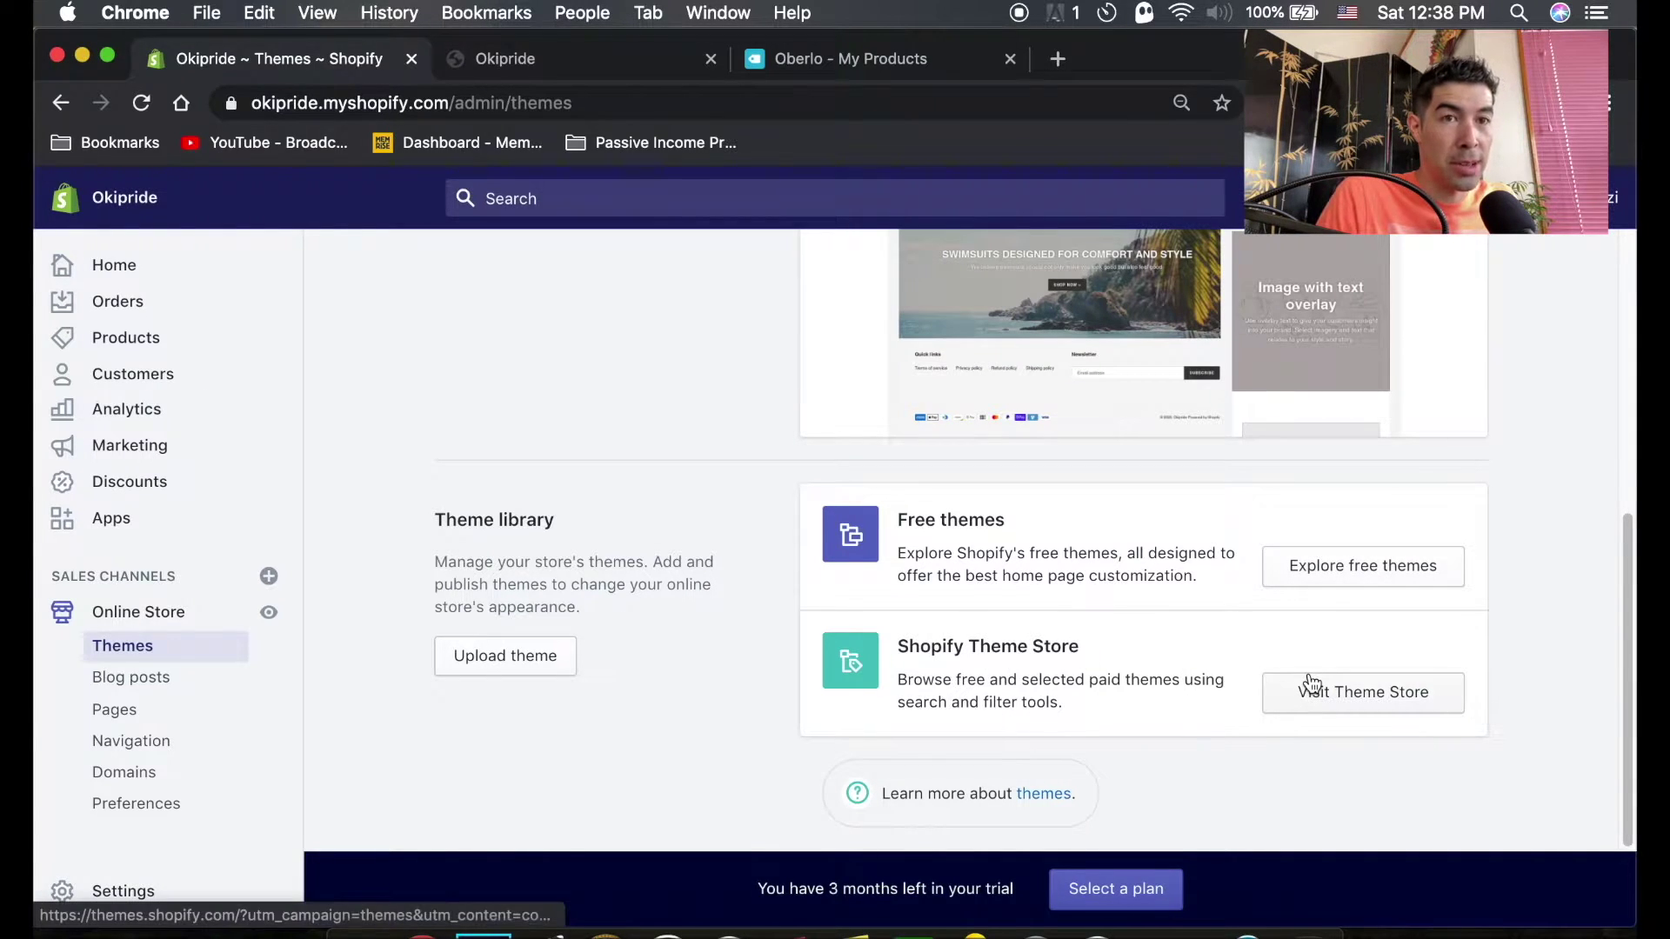
pyautogui.scroll(3, 1316, 654)
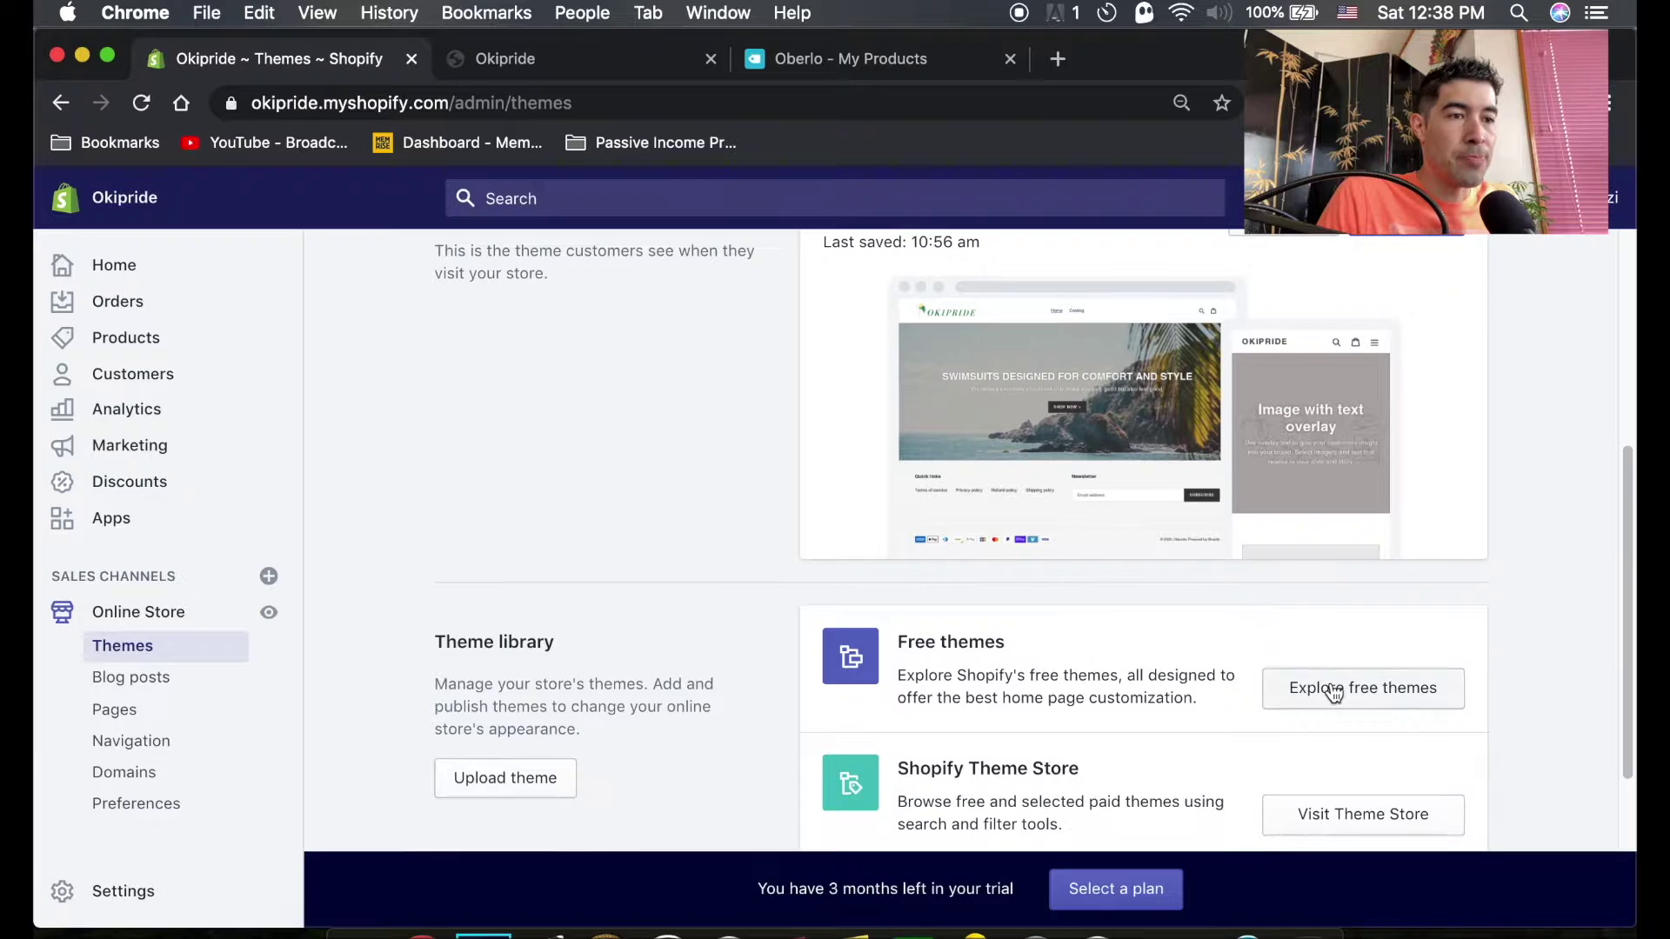
pyautogui.click(1333, 693)
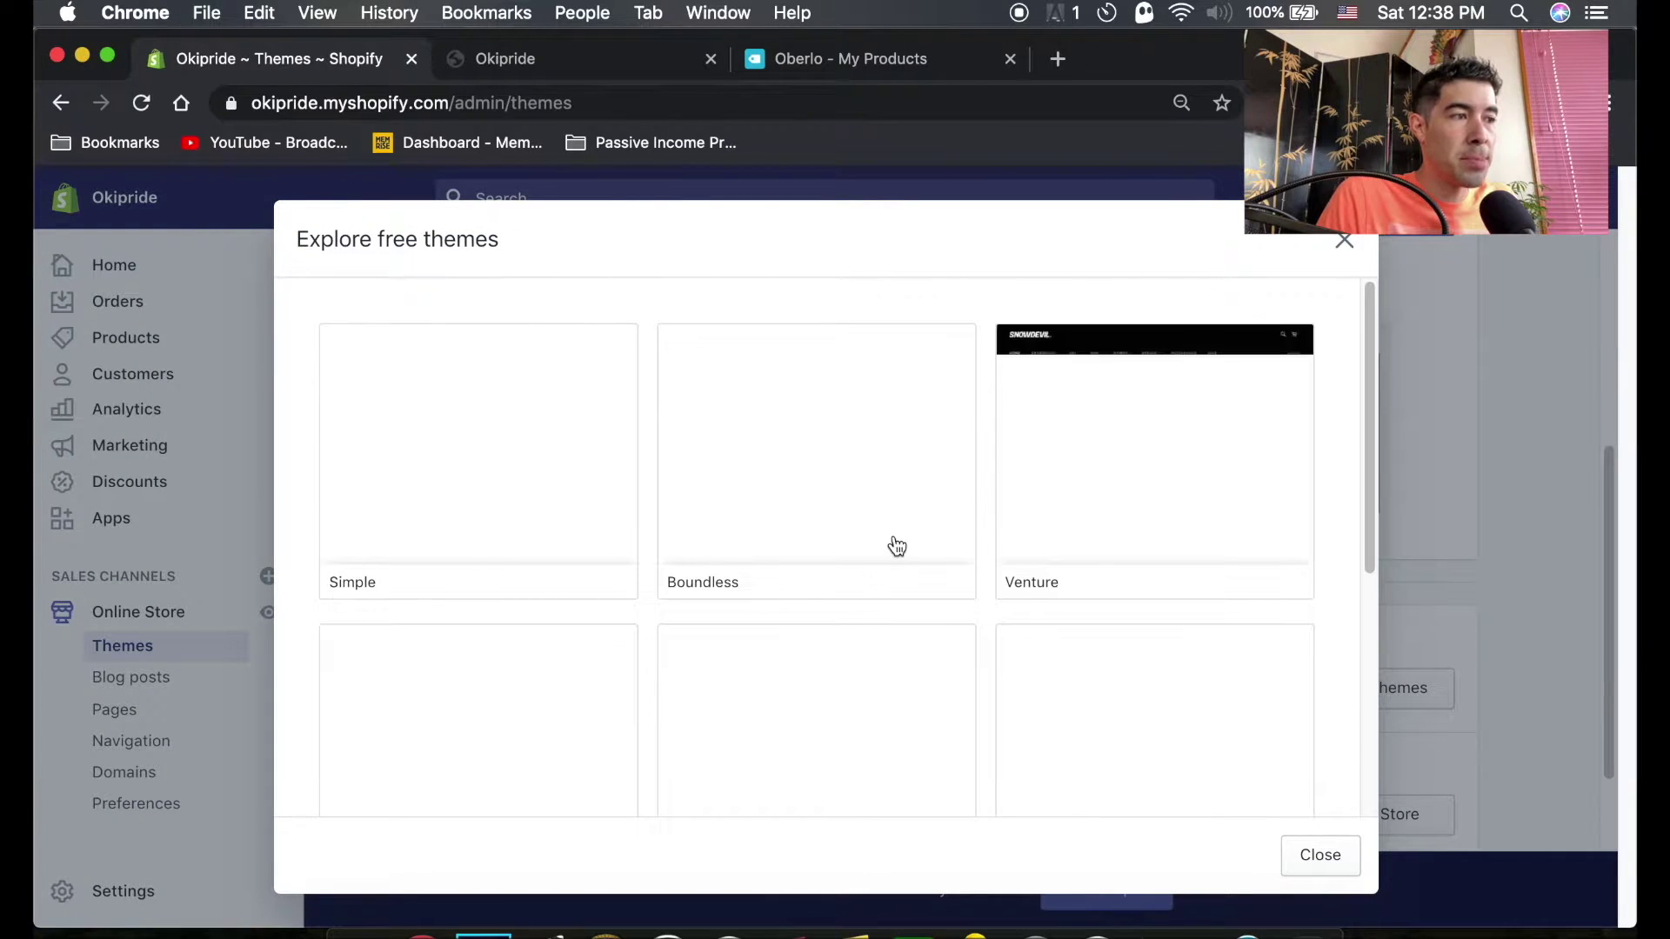
pyautogui.scroll(-1, 585, 505)
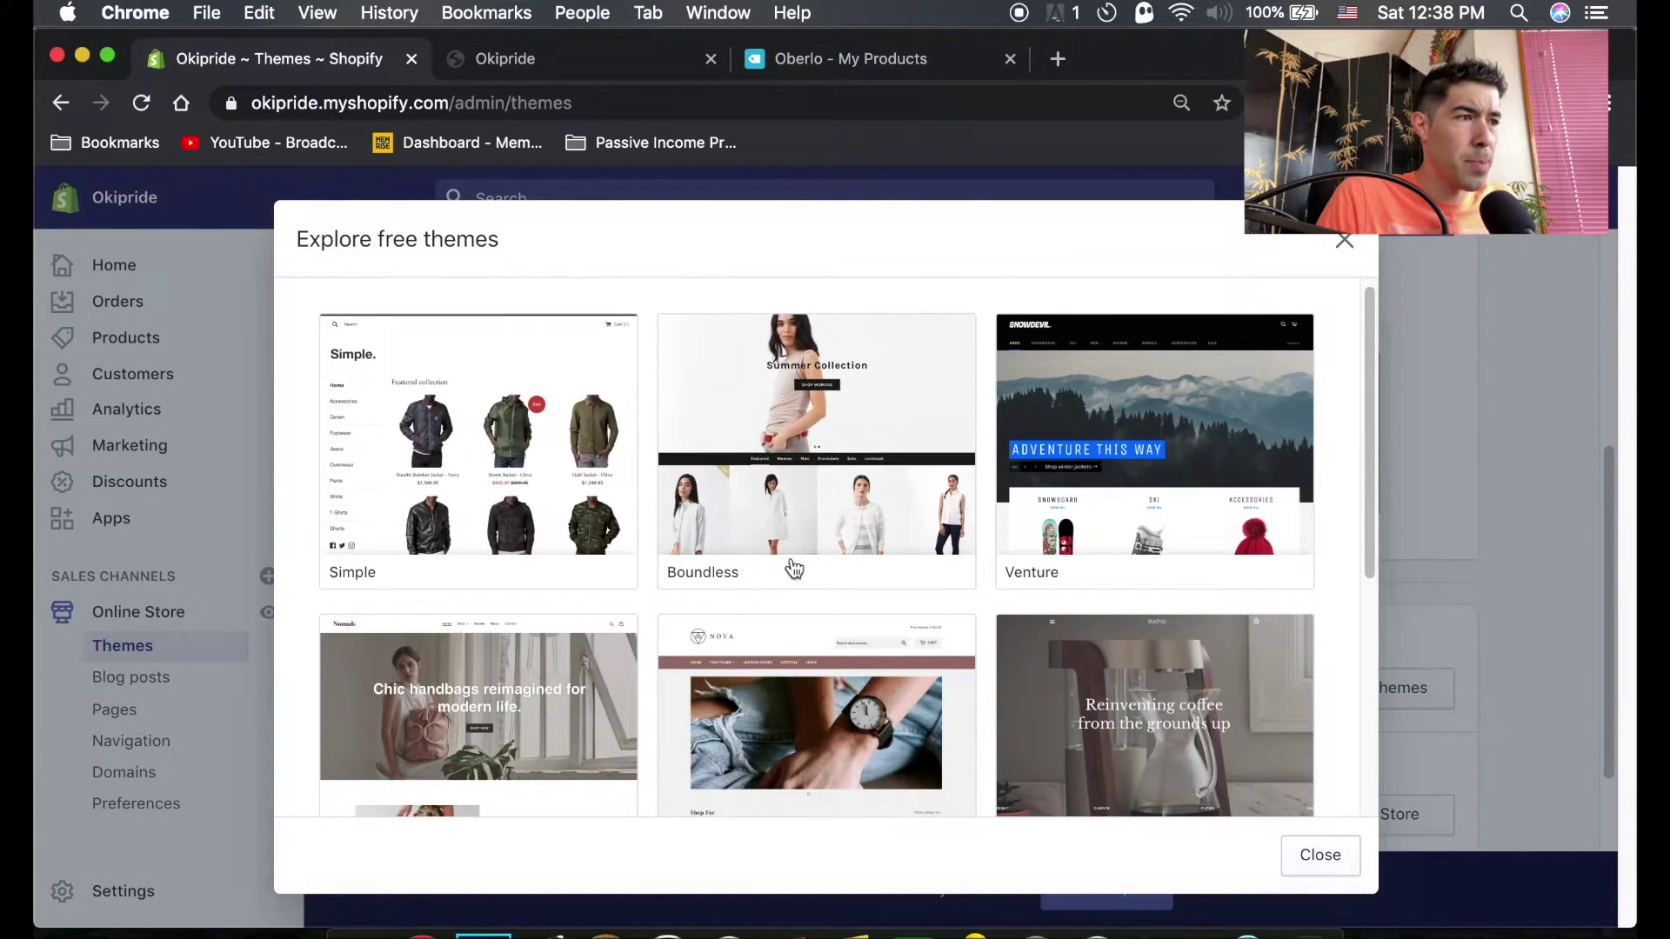
pyautogui.scroll(-5, 549, 483)
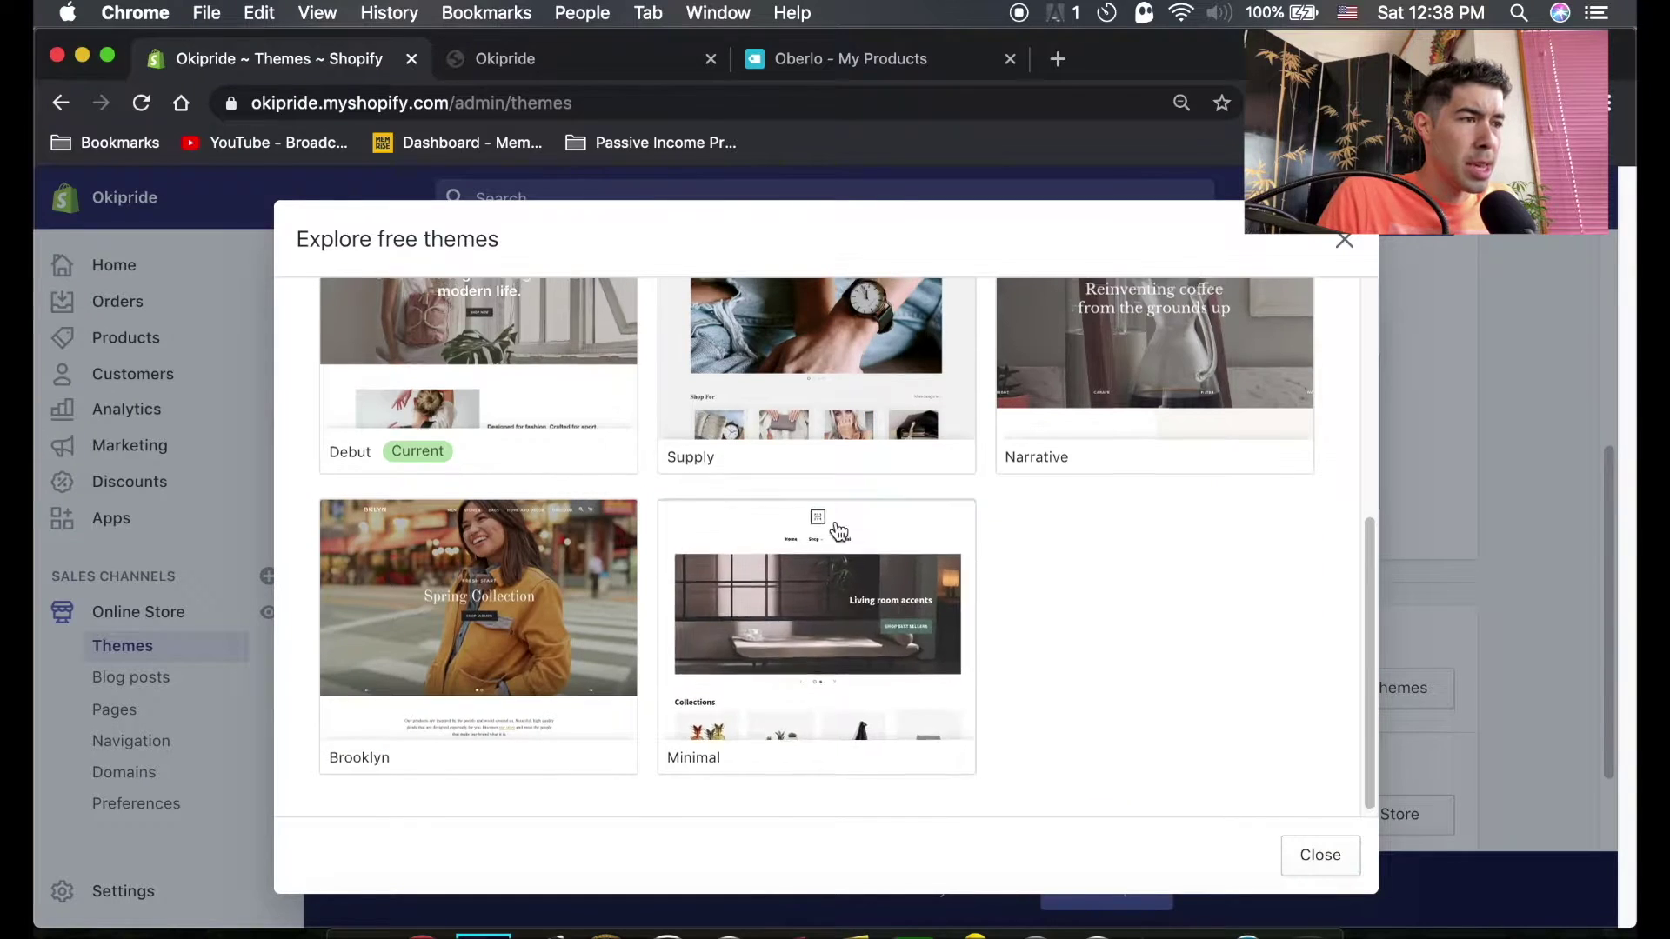
pyautogui.scroll(4, 835, 534)
pyautogui.scroll(-1, 677, 599)
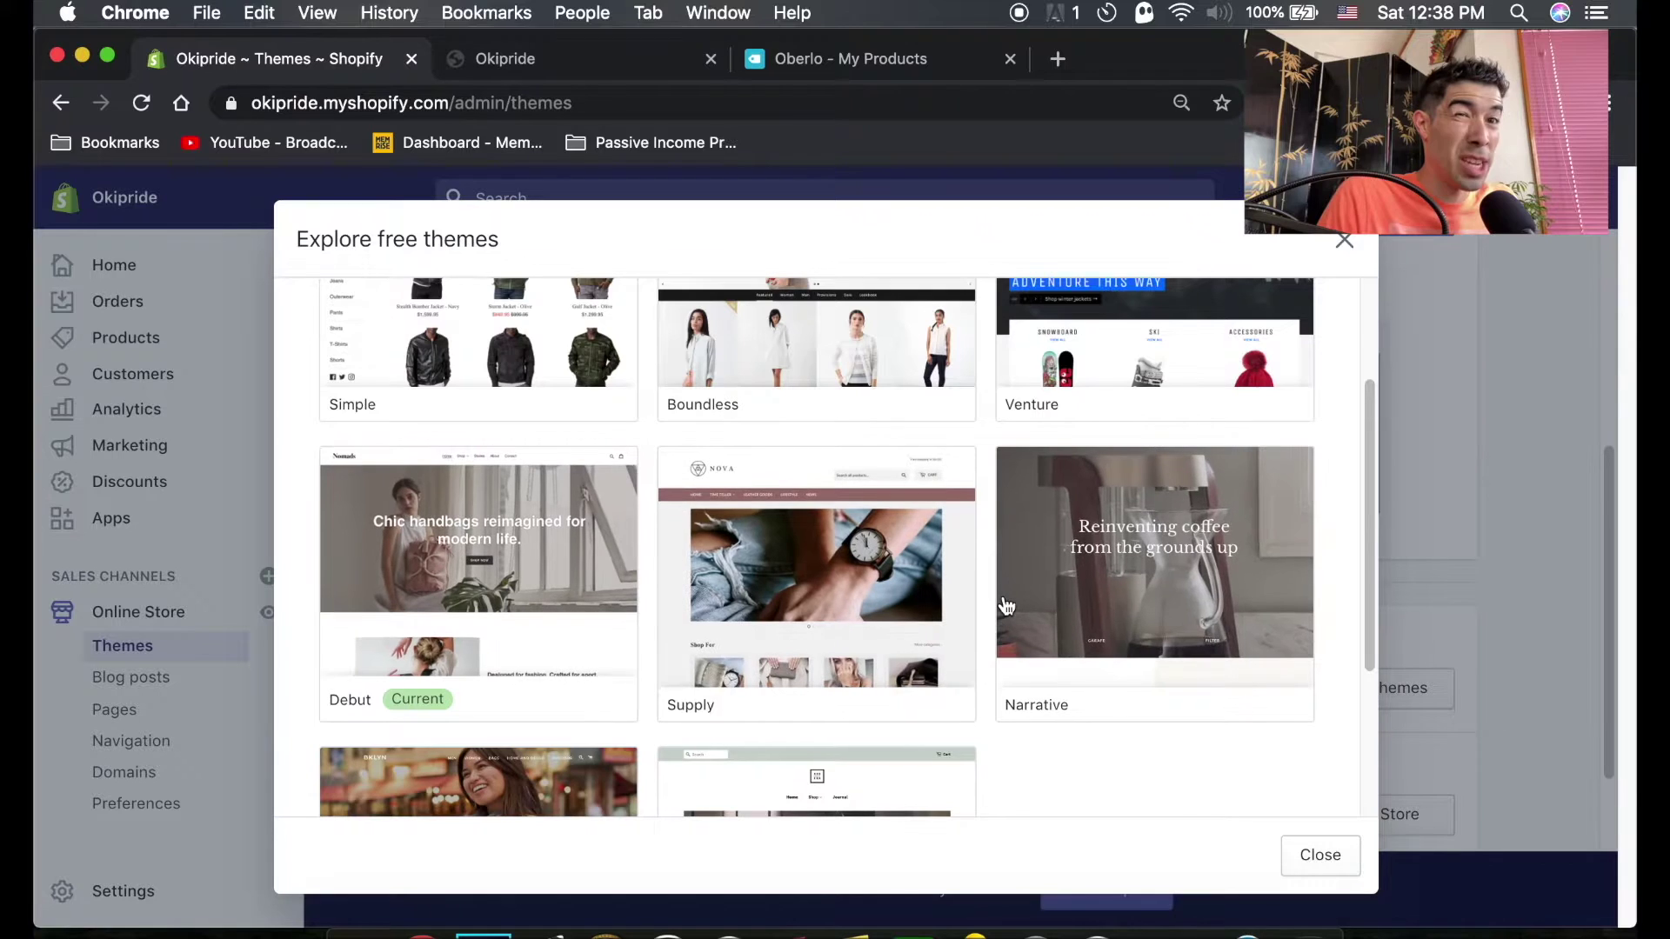
pyautogui.scroll(2, 1009, 597)
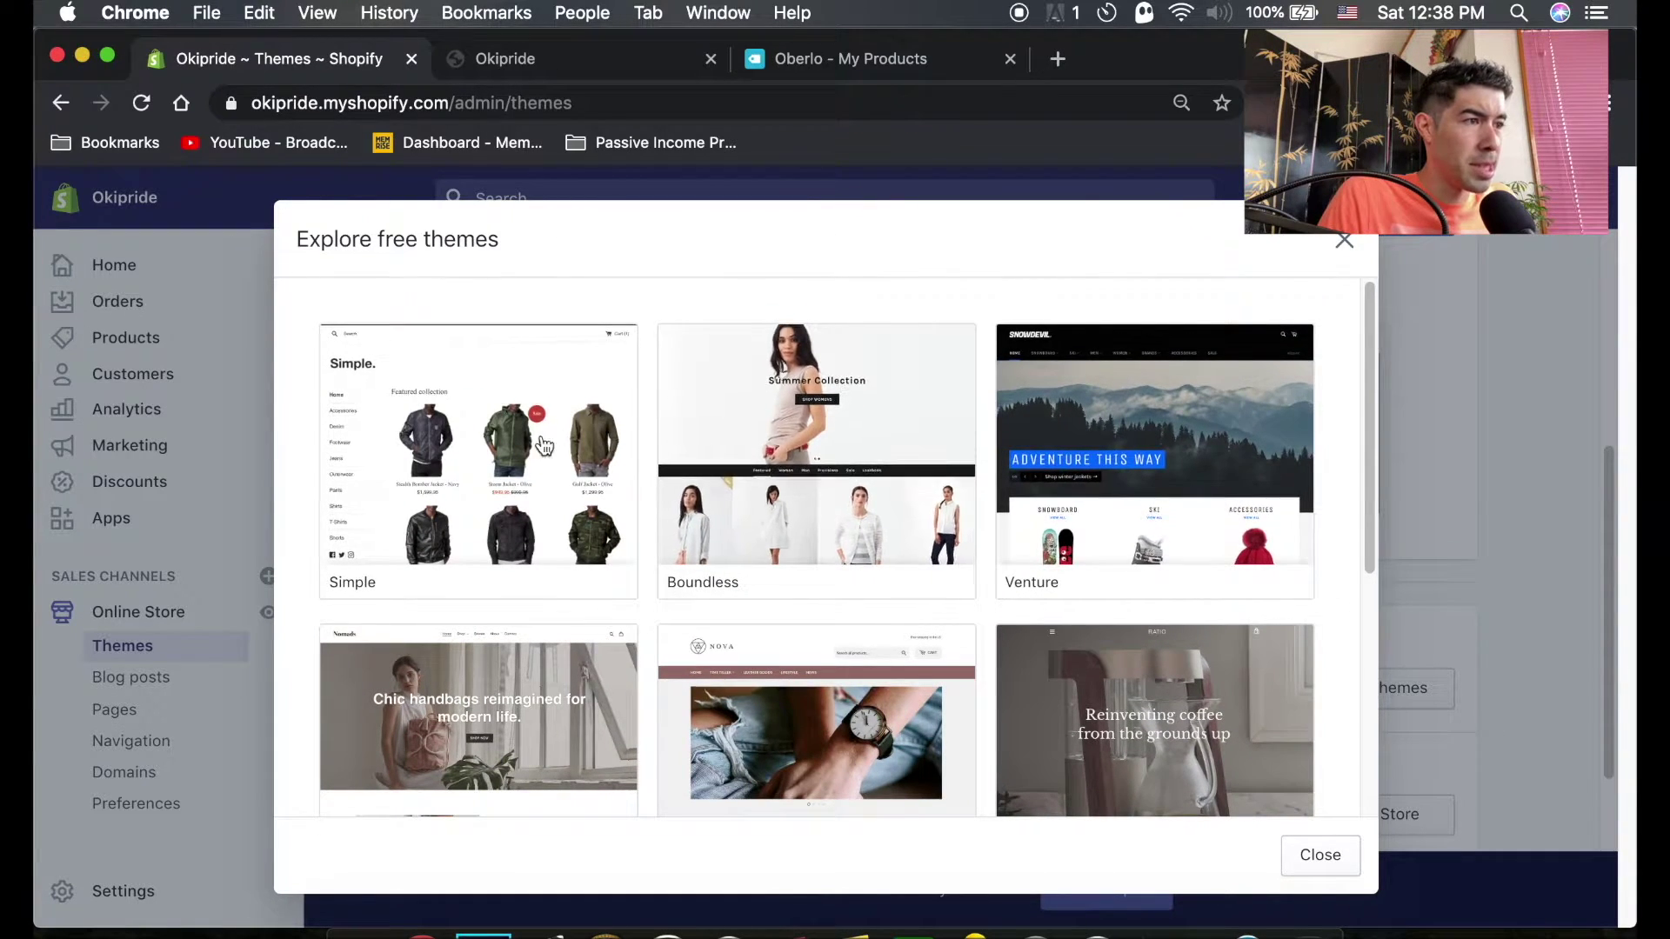
pyautogui.scroll(-3, 734, 615)
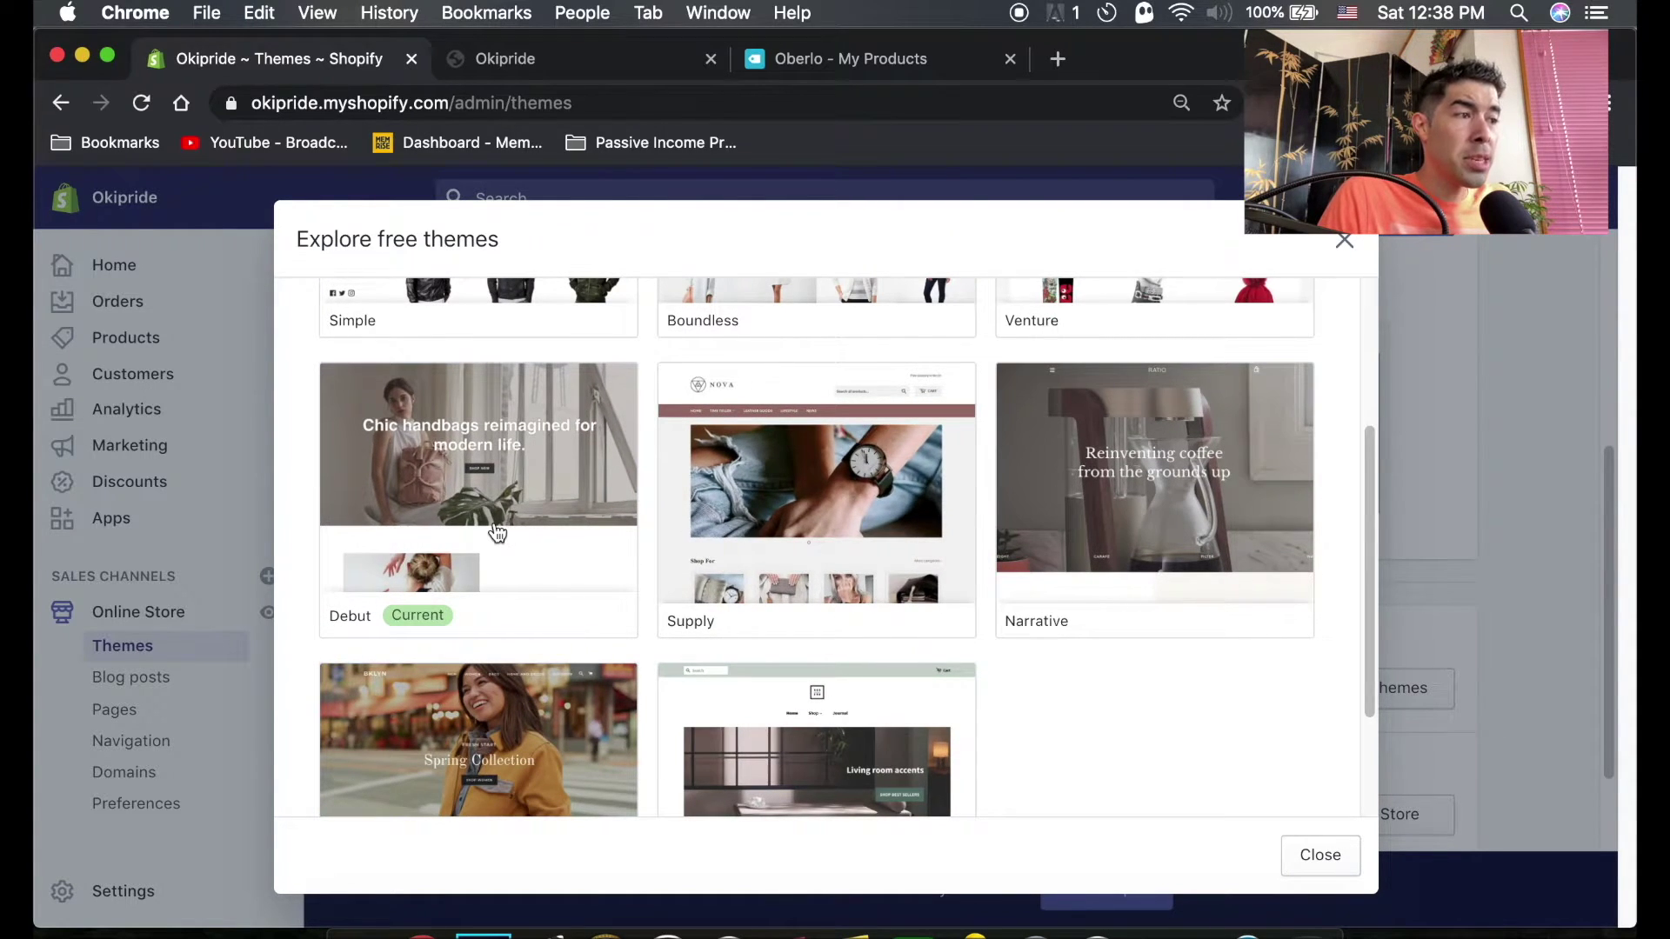
pyautogui.scroll(2, 498, 532)
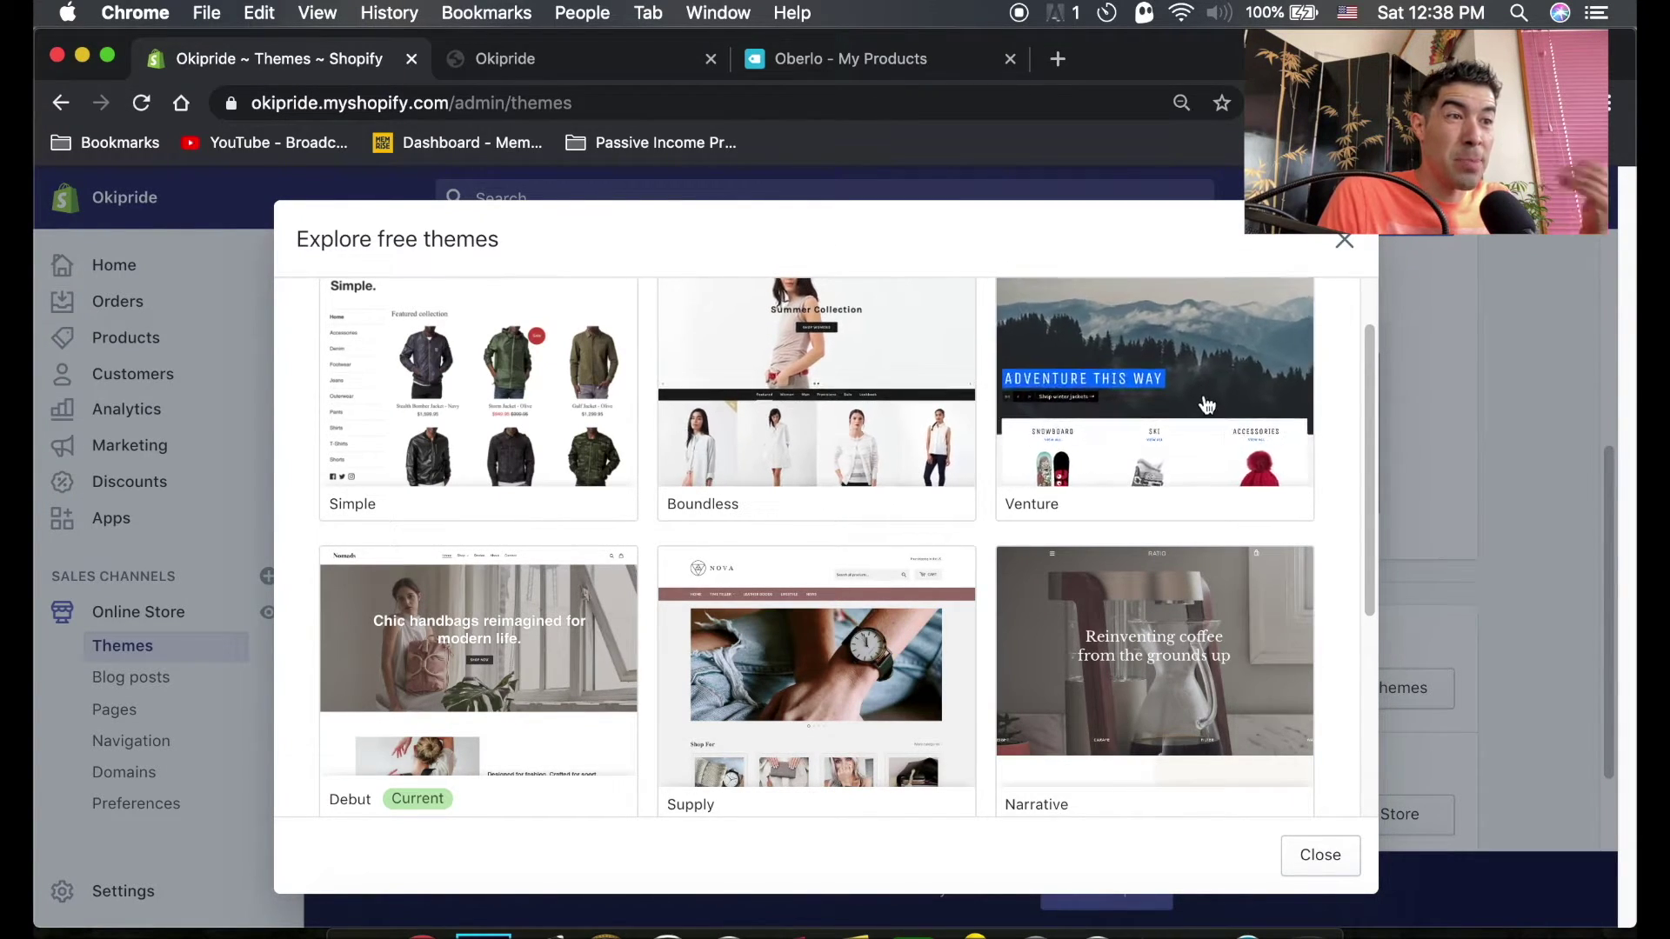
pyautogui.scroll(1, 1208, 405)
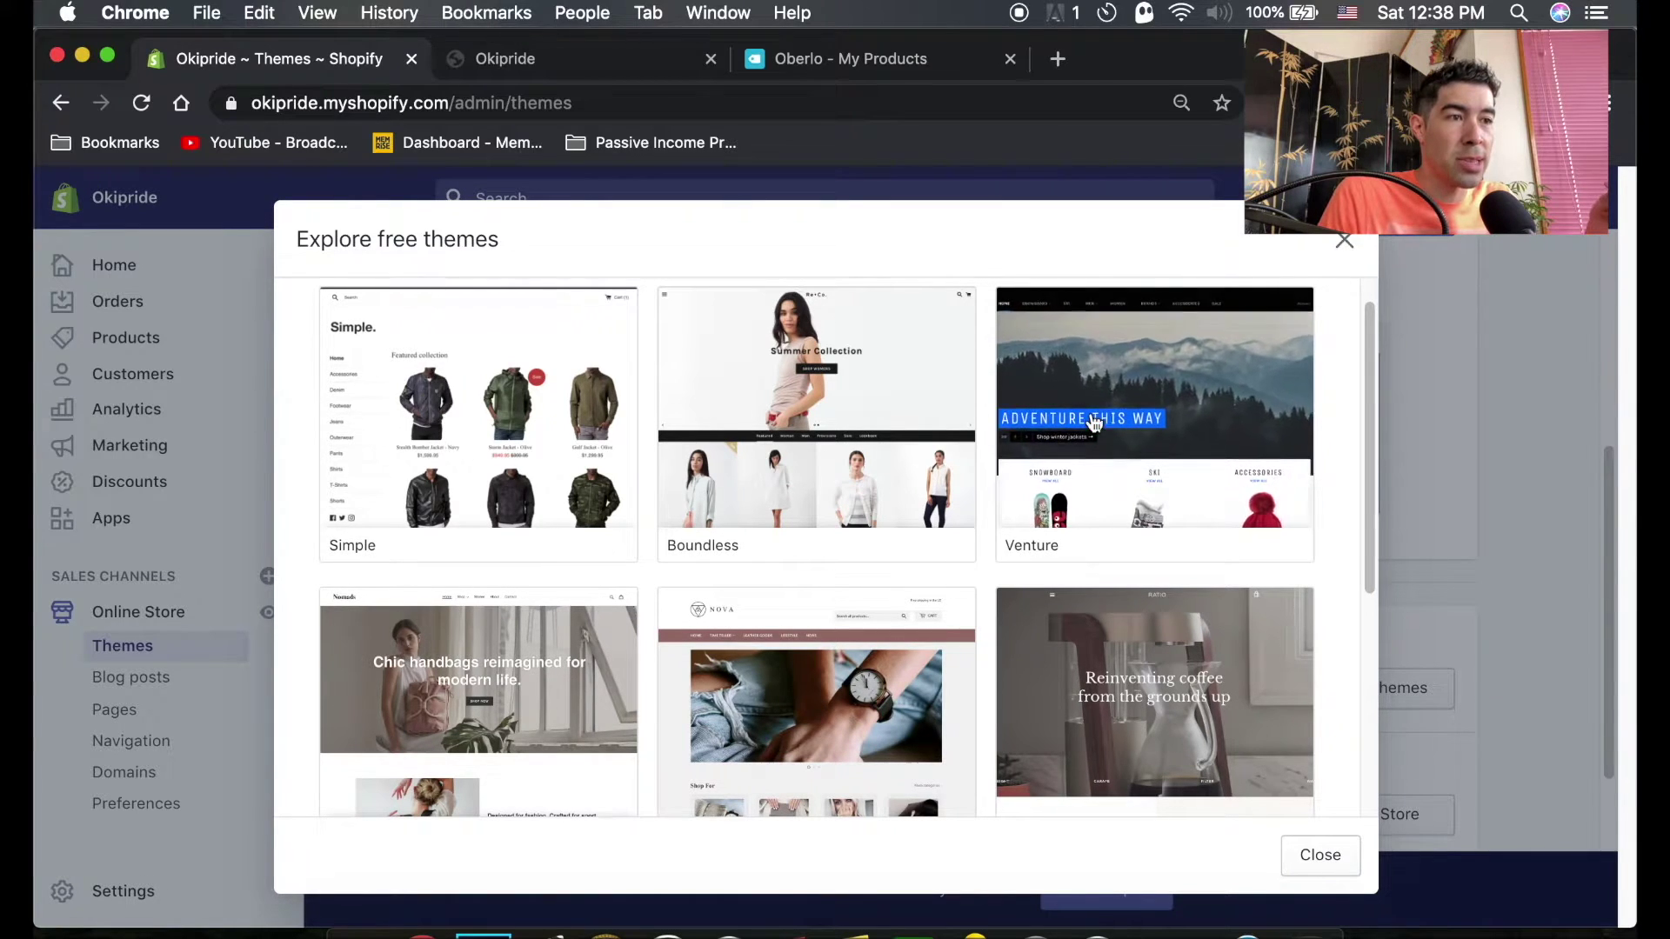
# Close the free theme gallery and open the Debut theme editor
pyautogui.click(1345, 248)
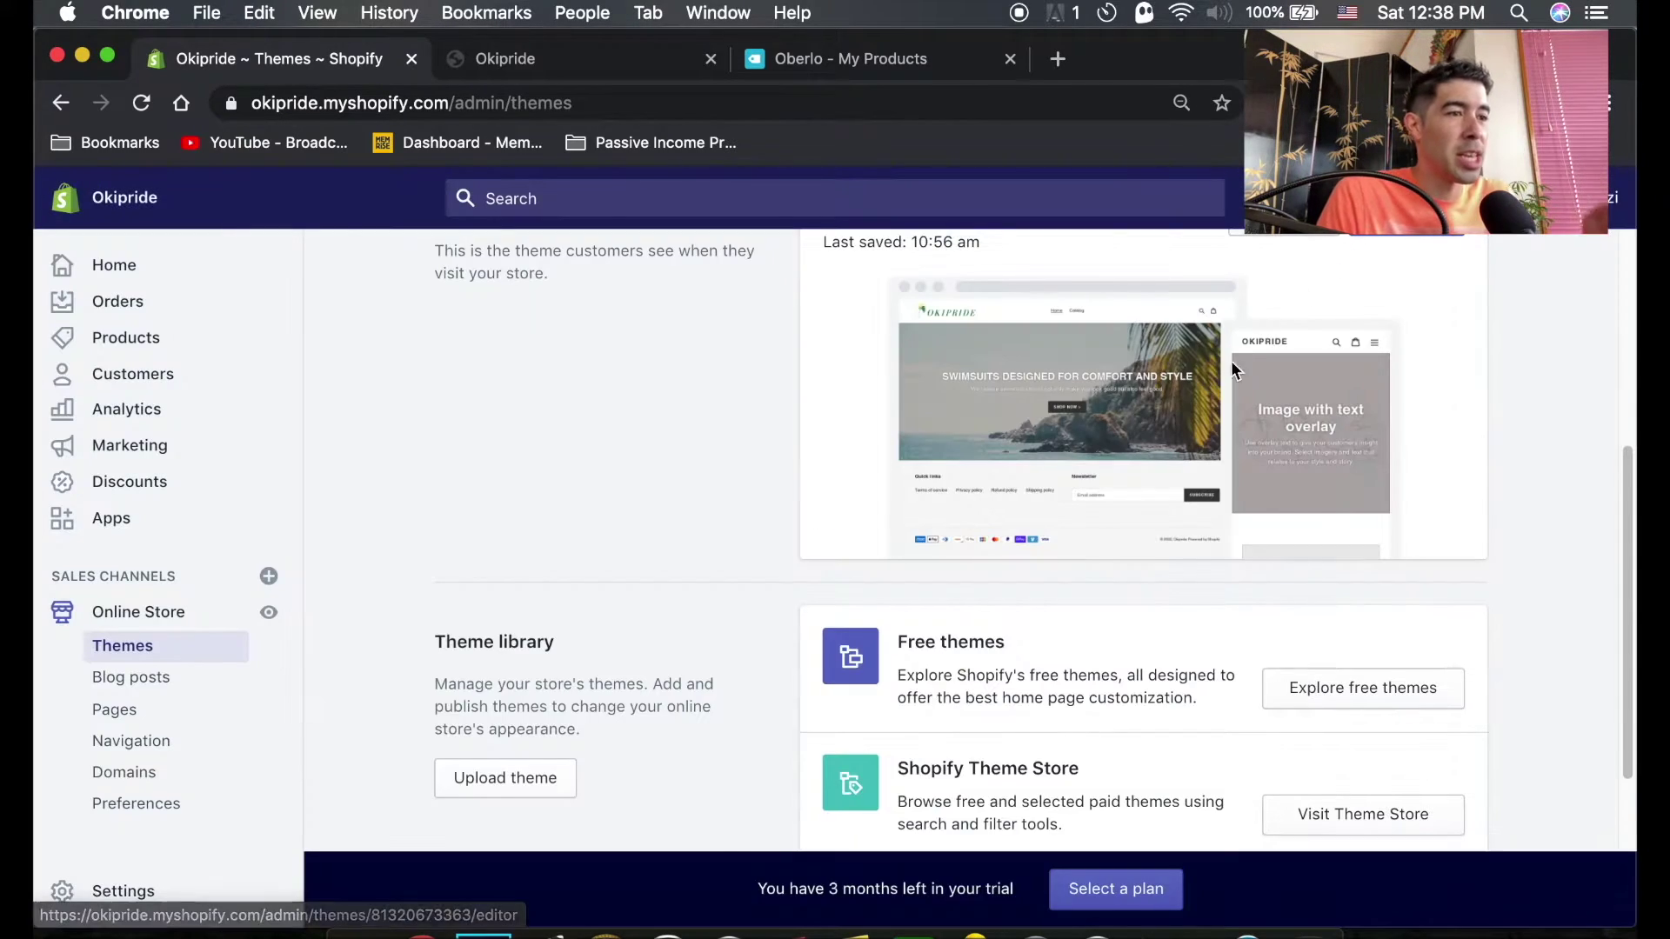
pyautogui.scroll(3, 1224, 392)
pyautogui.click(1398, 443)
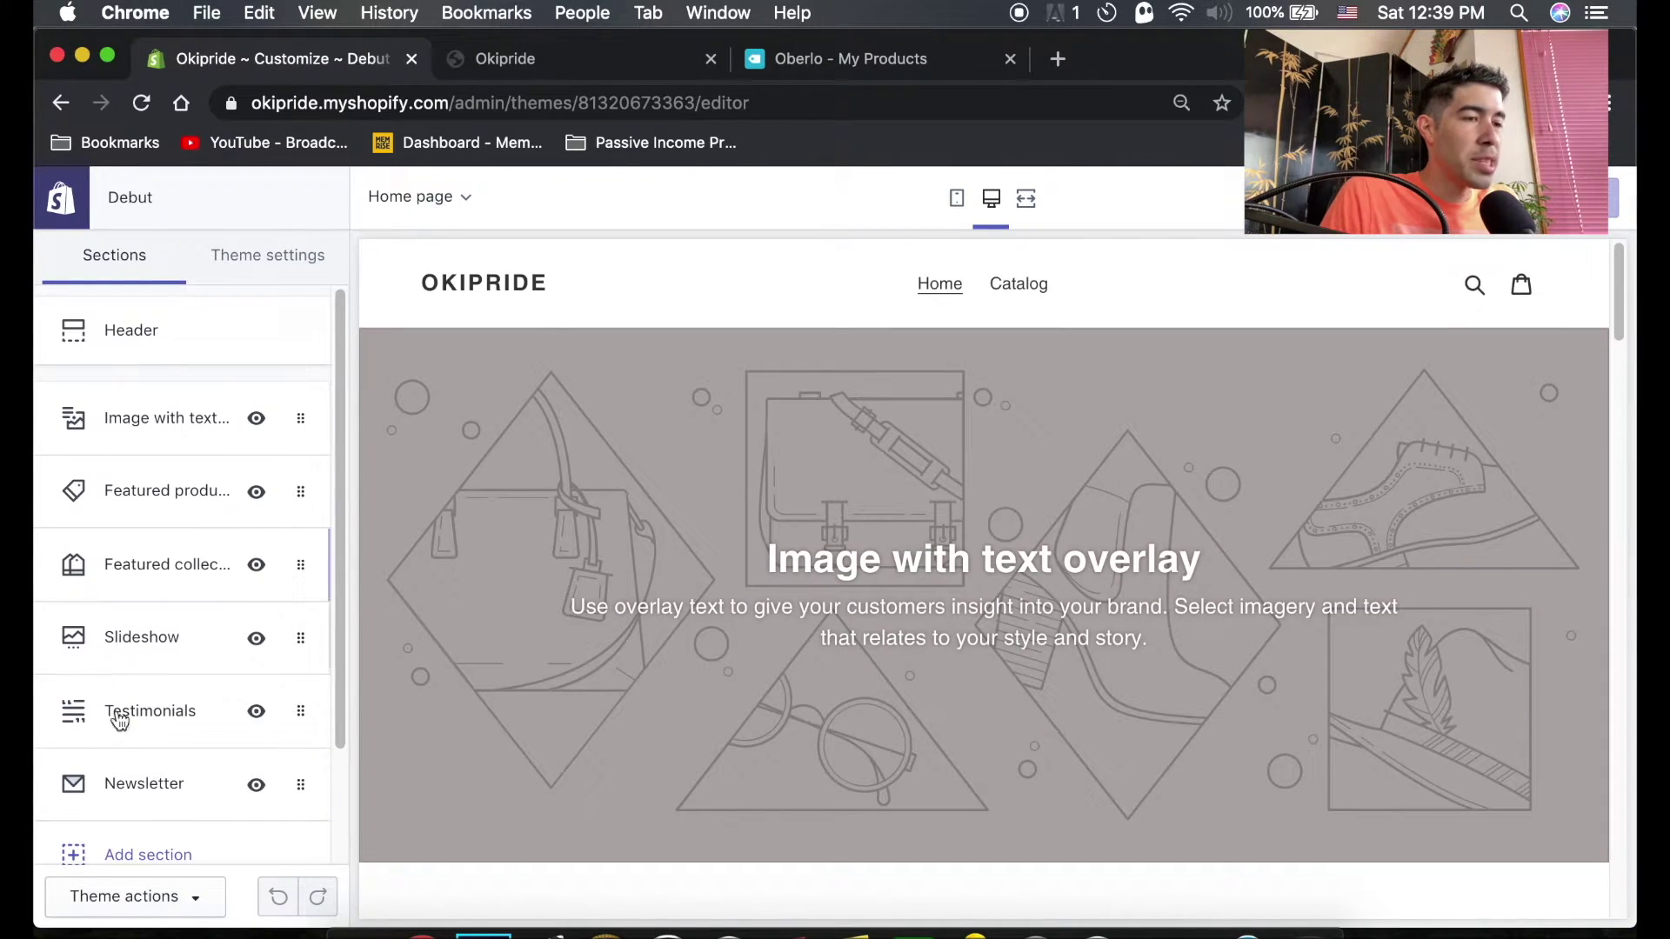
pyautogui.scroll(-5, 849, 526)
pyautogui.scroll(-20, 849, 524)
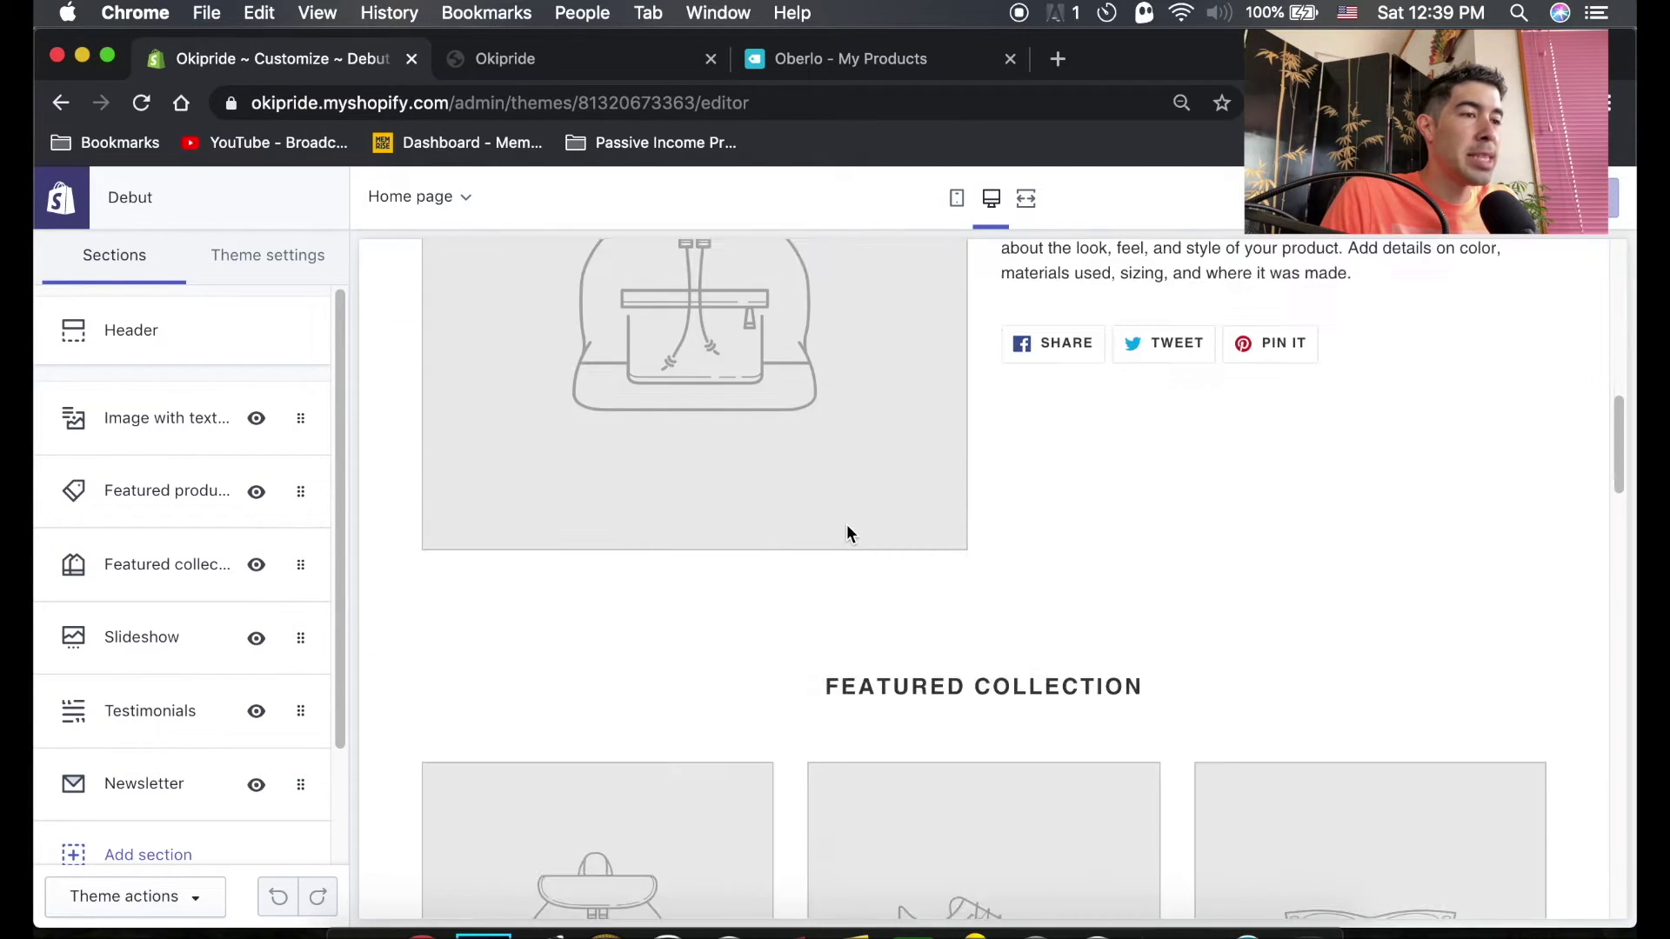
pyautogui.scroll(-5, 633, 524)
pyautogui.scroll(20, 513, 513)
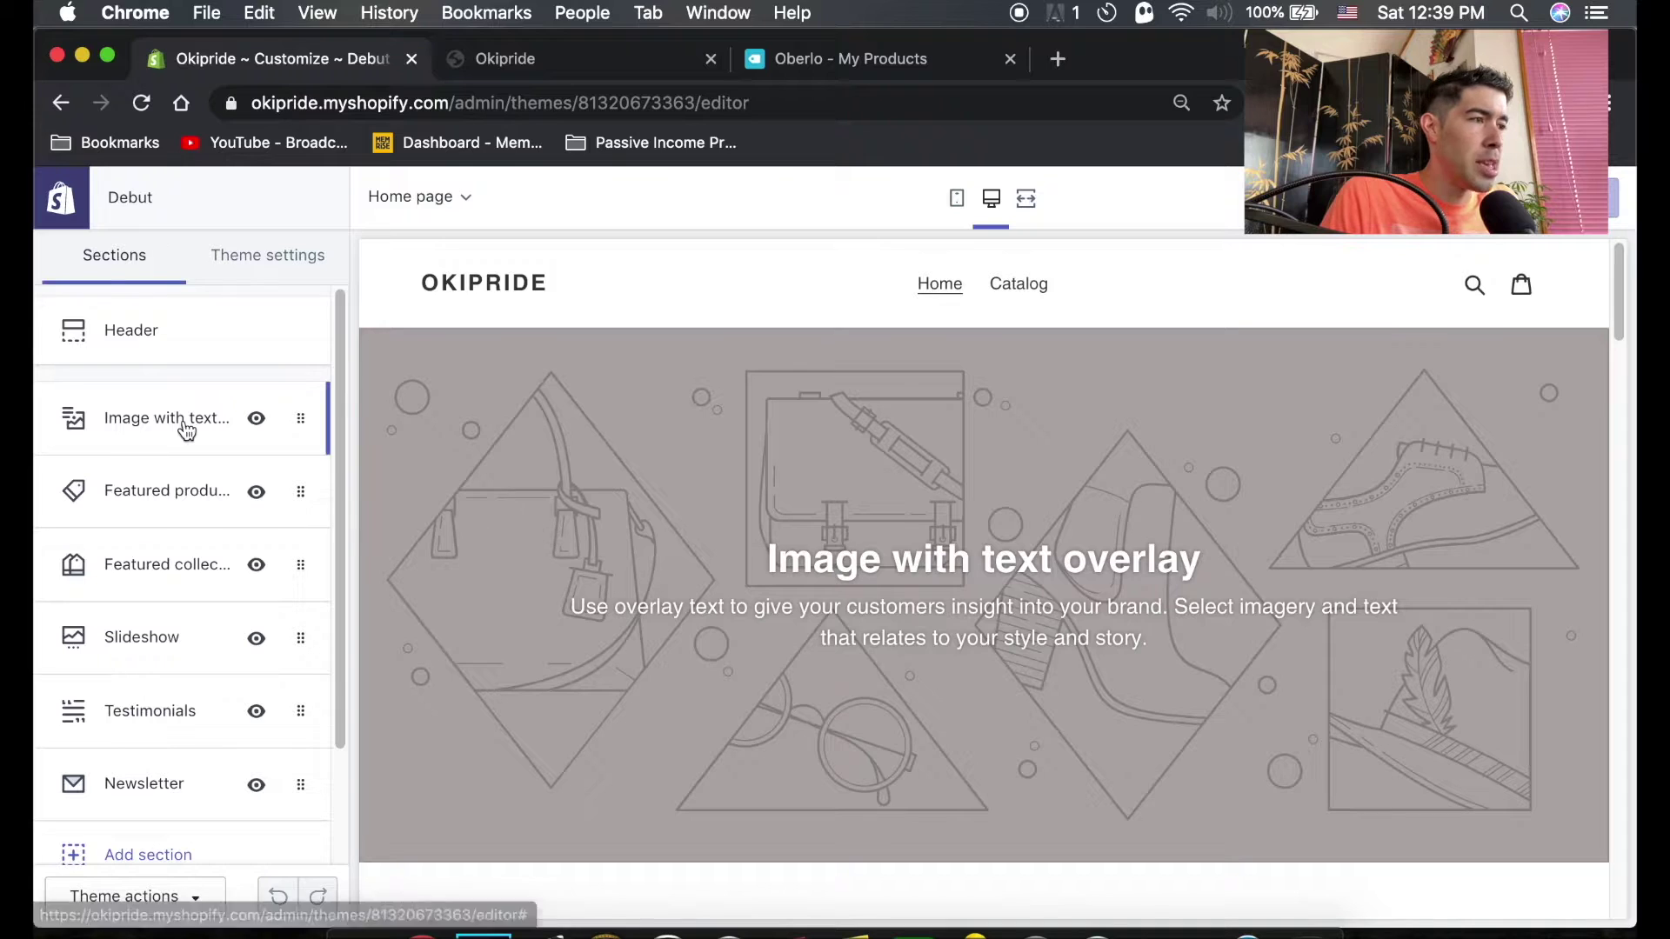
# Remove the Image with text overlay, Featured product and Featured collection sections
pyautogui.click(174, 418)
pyautogui.scroll(-7, 168, 467)
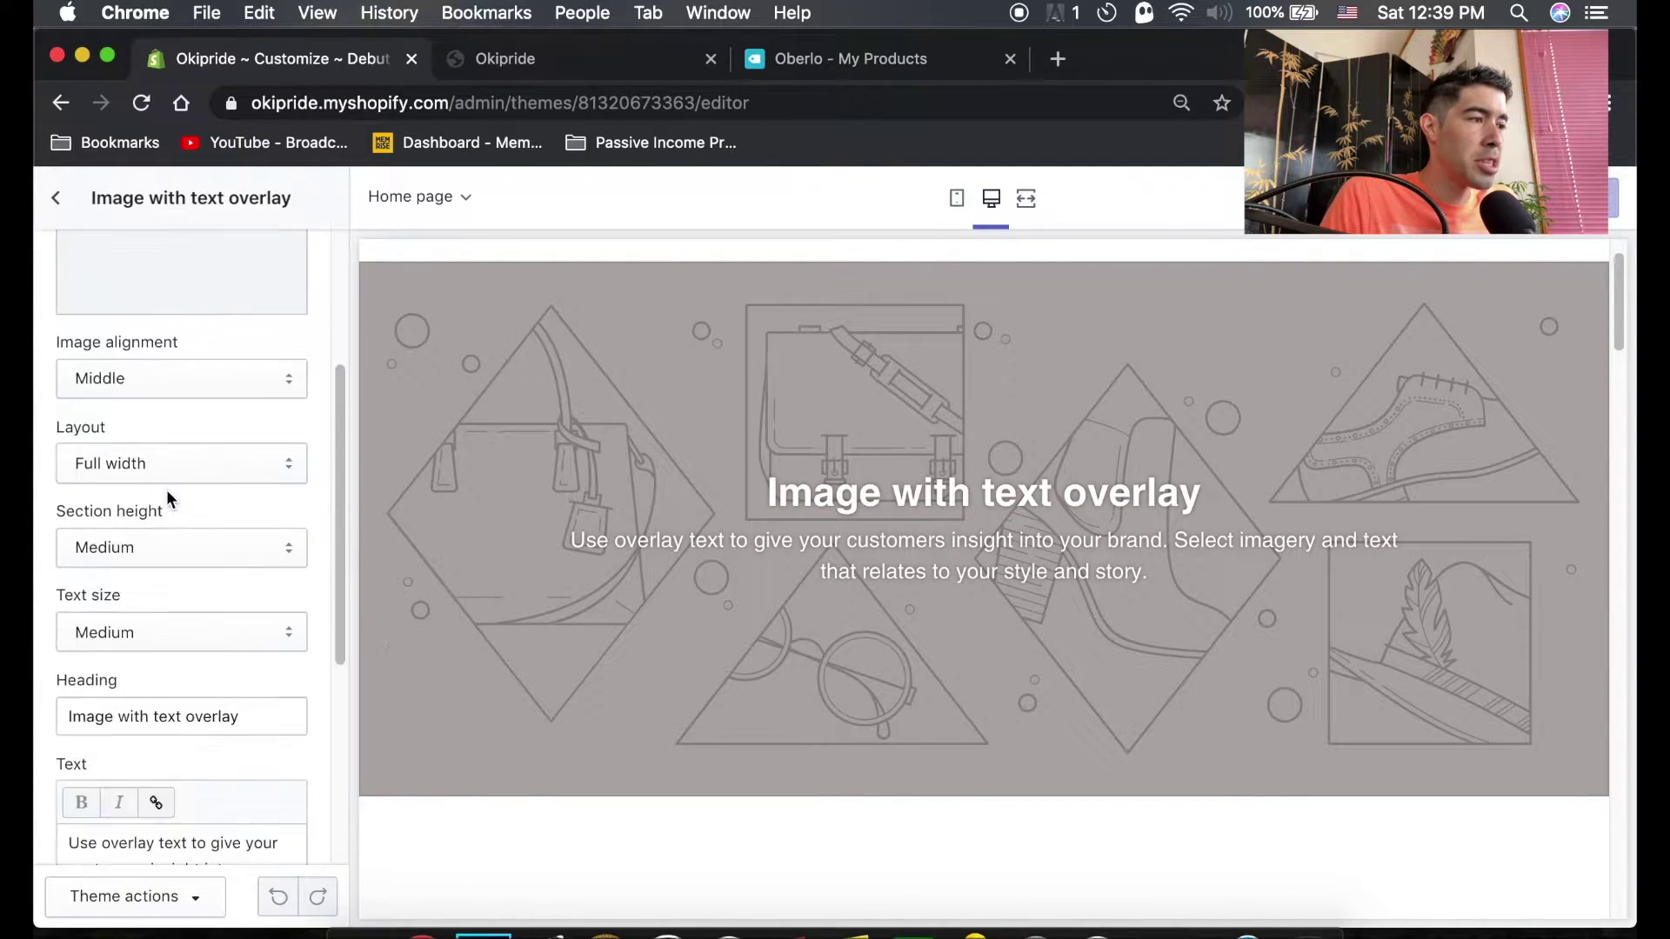
pyautogui.click(141, 839)
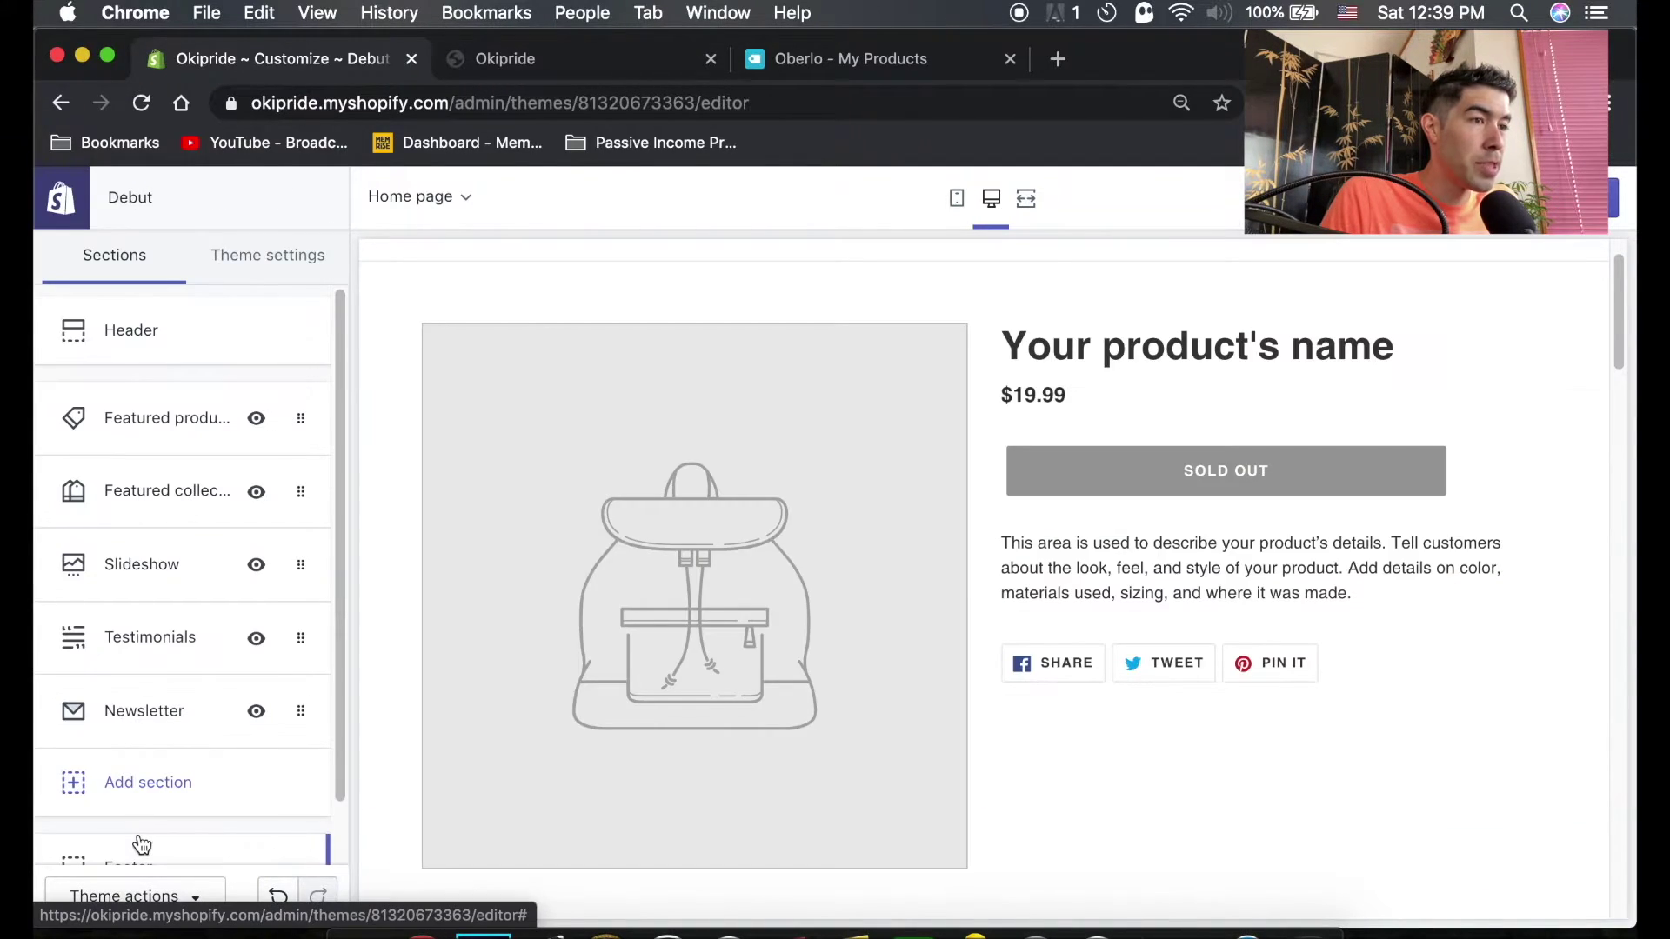
pyautogui.click(194, 425)
pyautogui.scroll(-10, 196, 426)
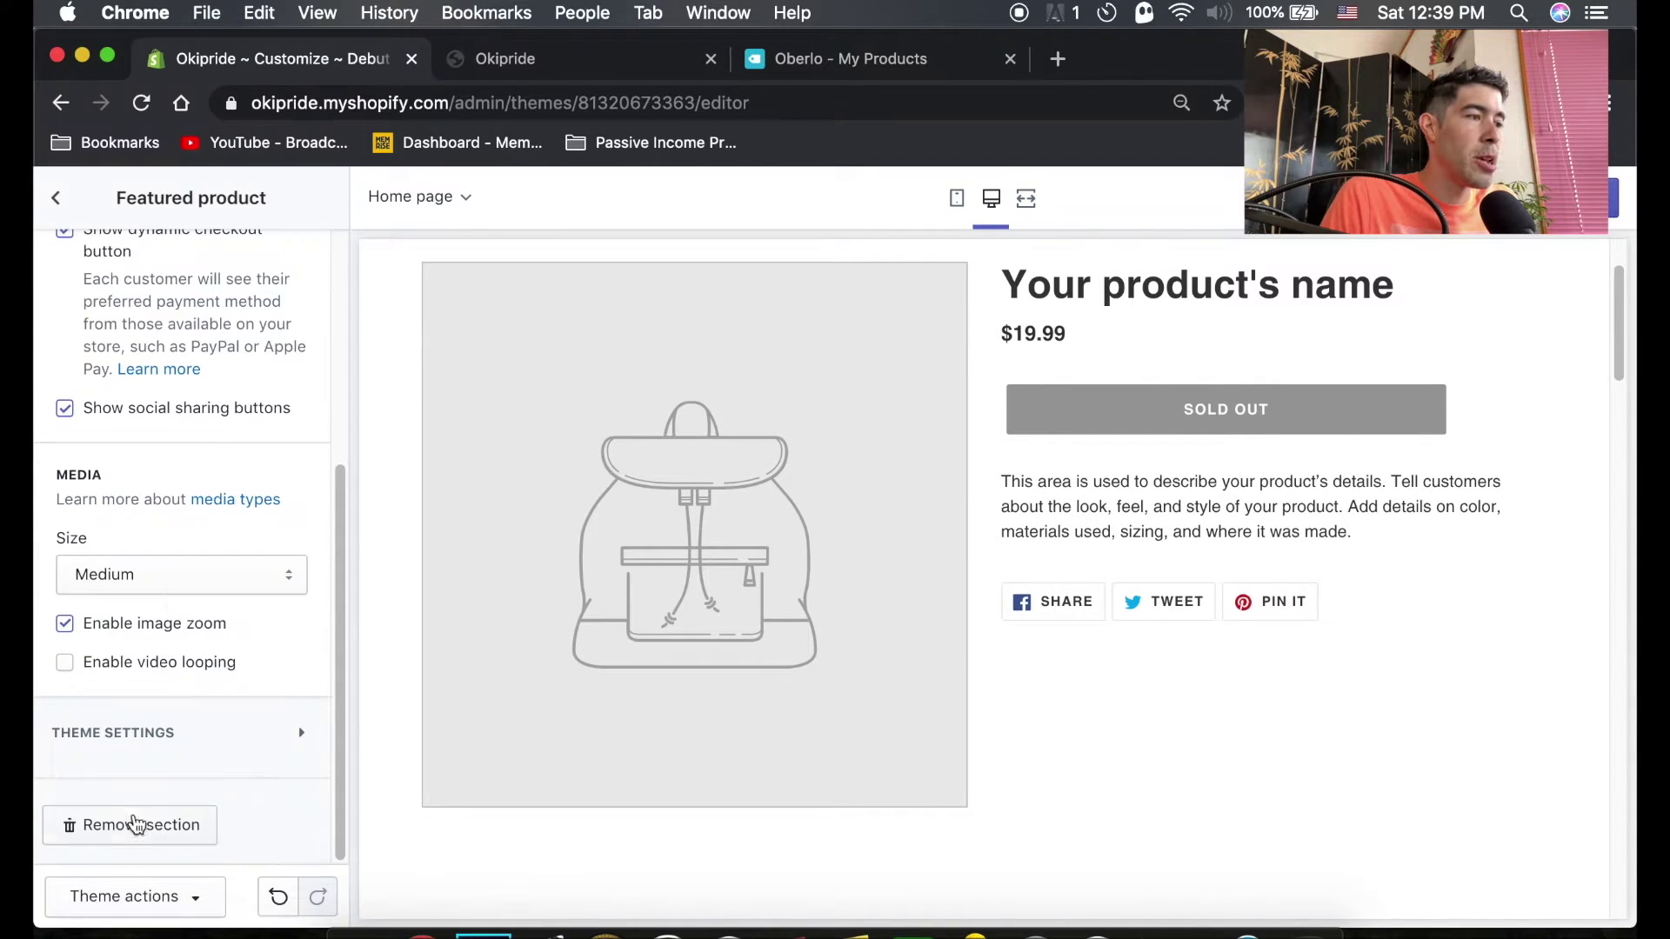
pyautogui.click(144, 821)
pyautogui.click(154, 424)
pyautogui.scroll(-1, 174, 531)
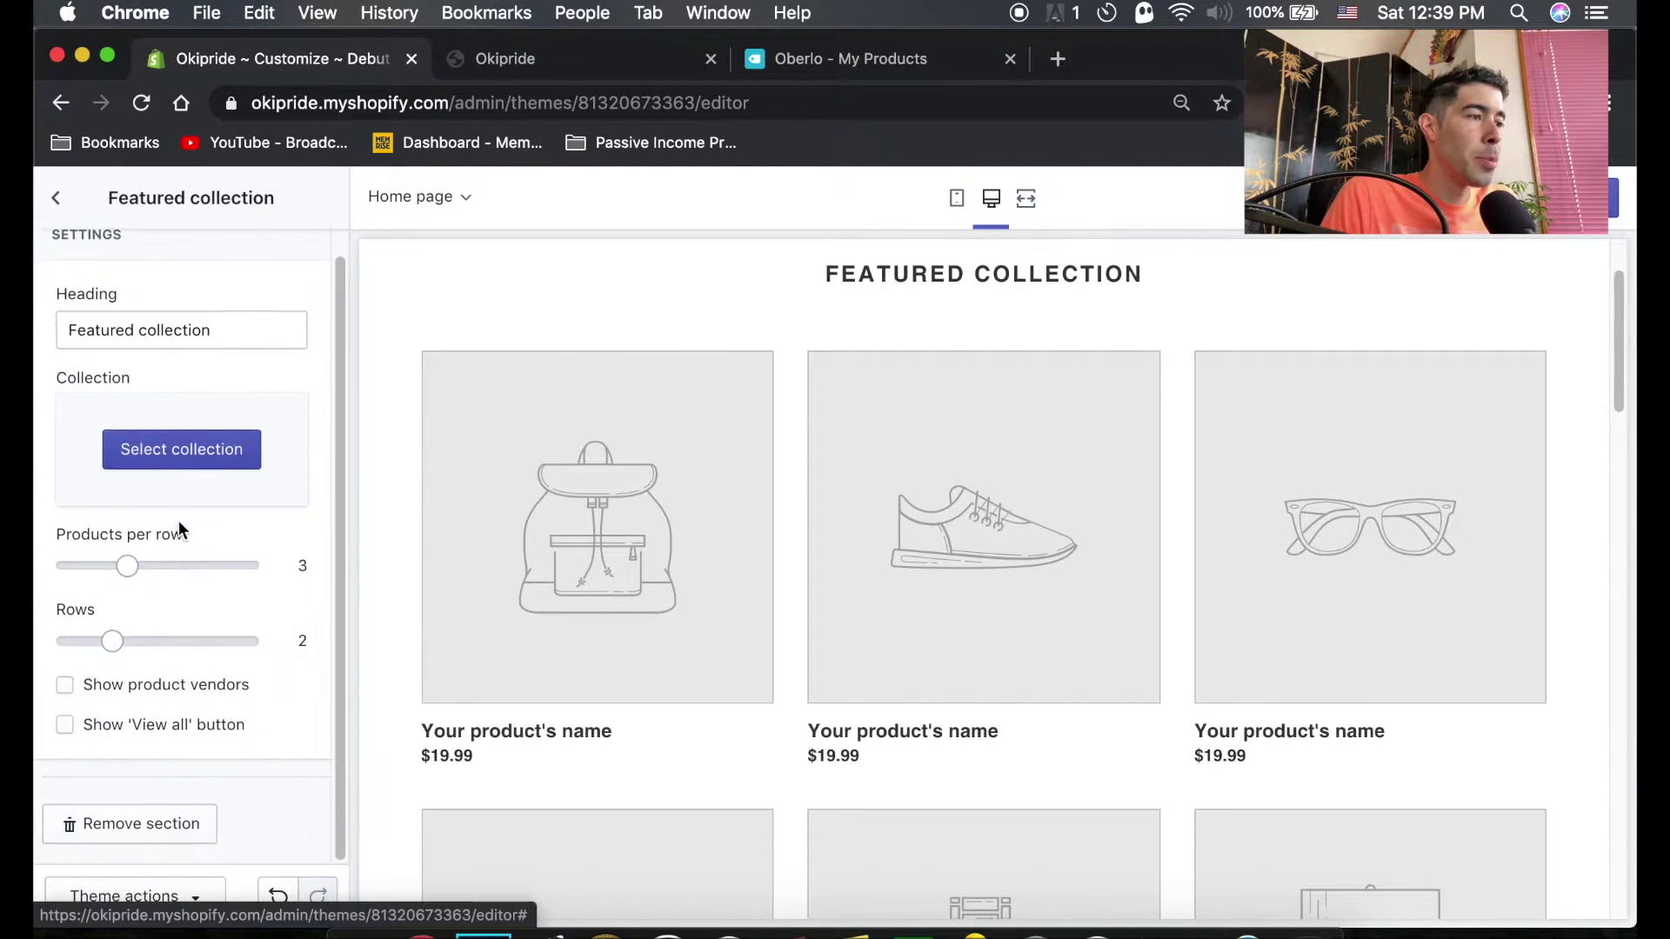
pyautogui.click(153, 807)
# Remove the Slideshow, Testimonials and Newsletter sections
pyautogui.click(149, 421)
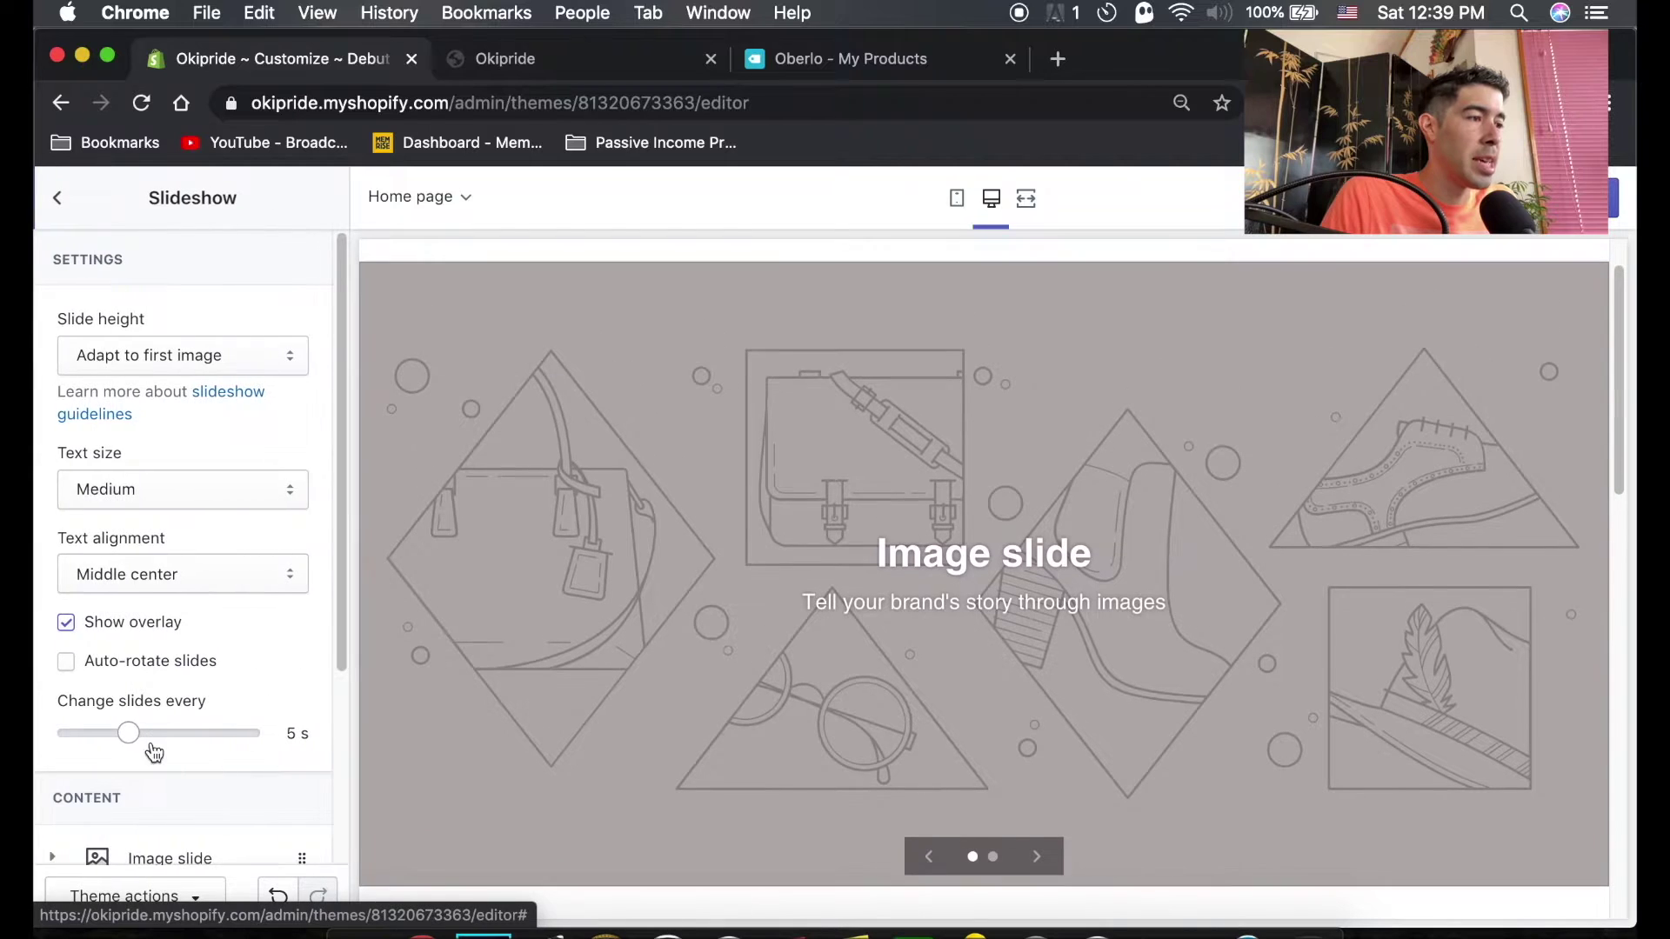
pyautogui.scroll(-5, 153, 753)
pyautogui.click(159, 825)
pyautogui.click(171, 423)
pyautogui.scroll(-2, 175, 609)
pyautogui.click(156, 789)
pyautogui.click(160, 439)
pyautogui.click(168, 792)
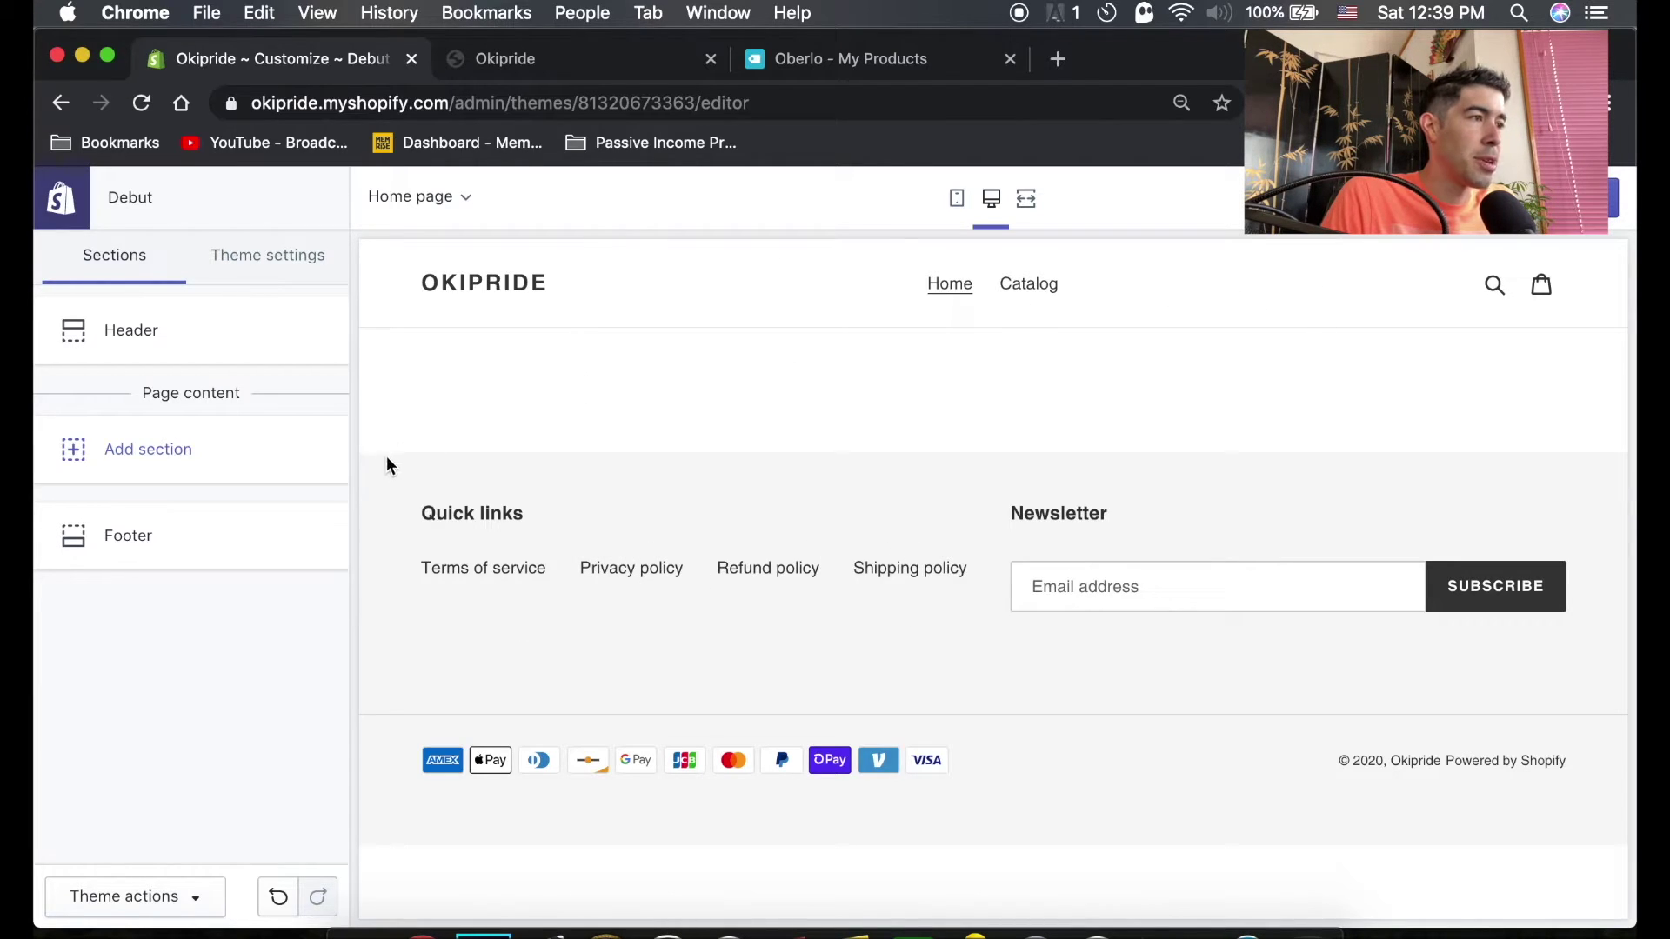
# Add a new Image with text overlay section to the home page
pyautogui.click(132, 454)
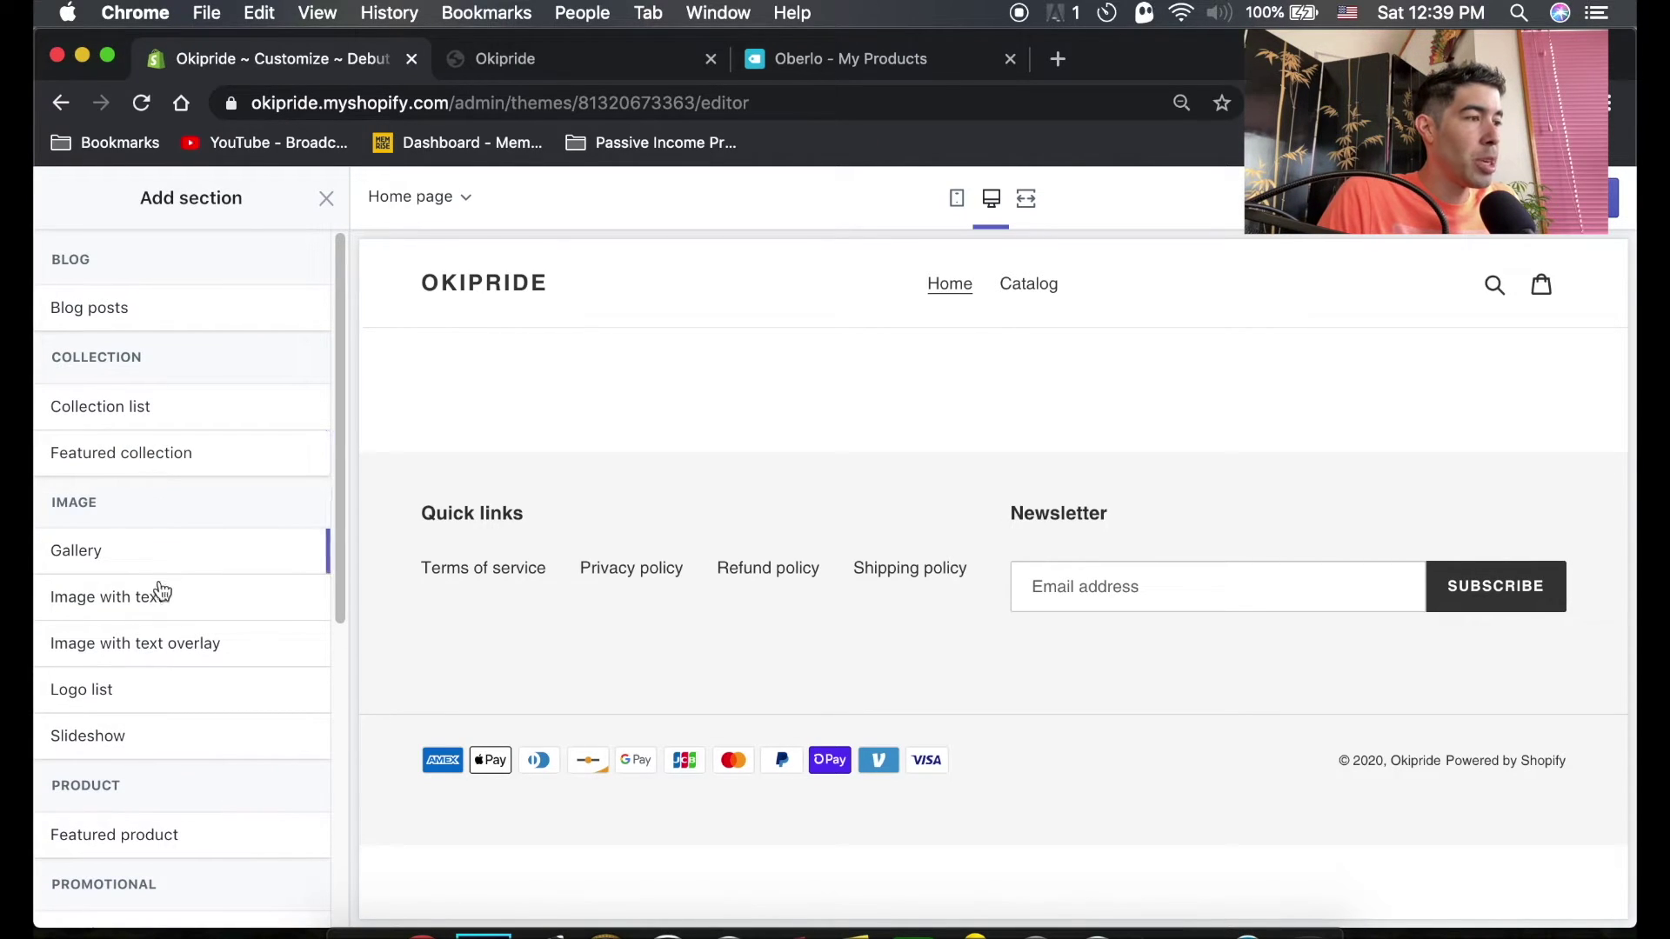
pyautogui.moveTo(153, 661)
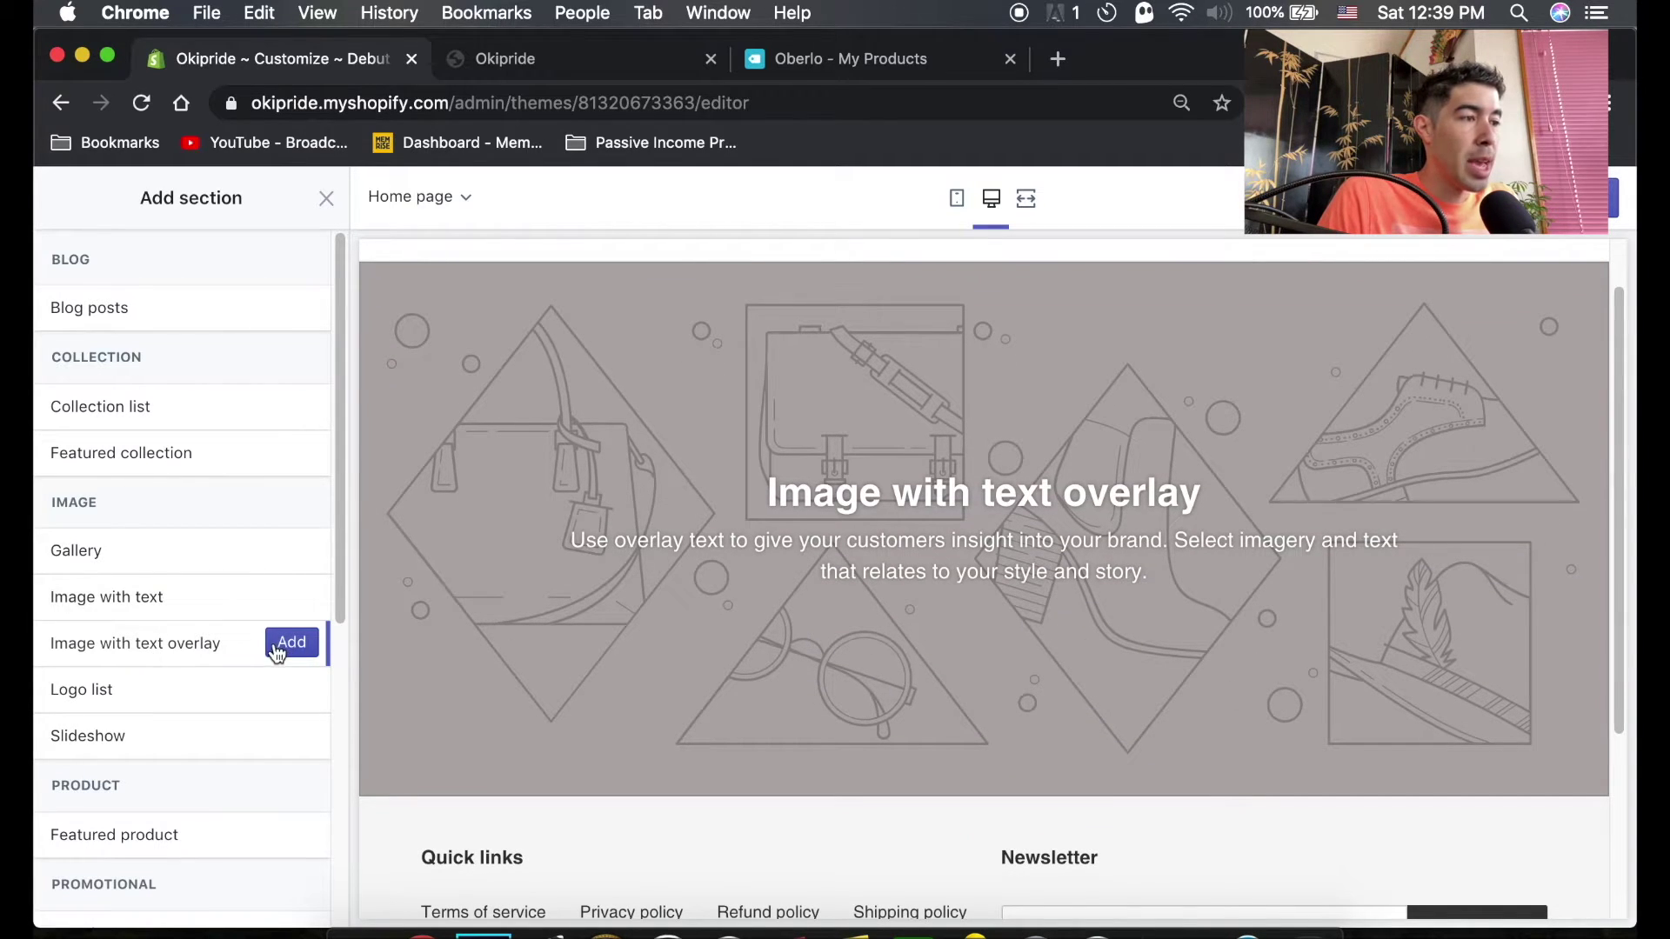
pyautogui.click(287, 643)
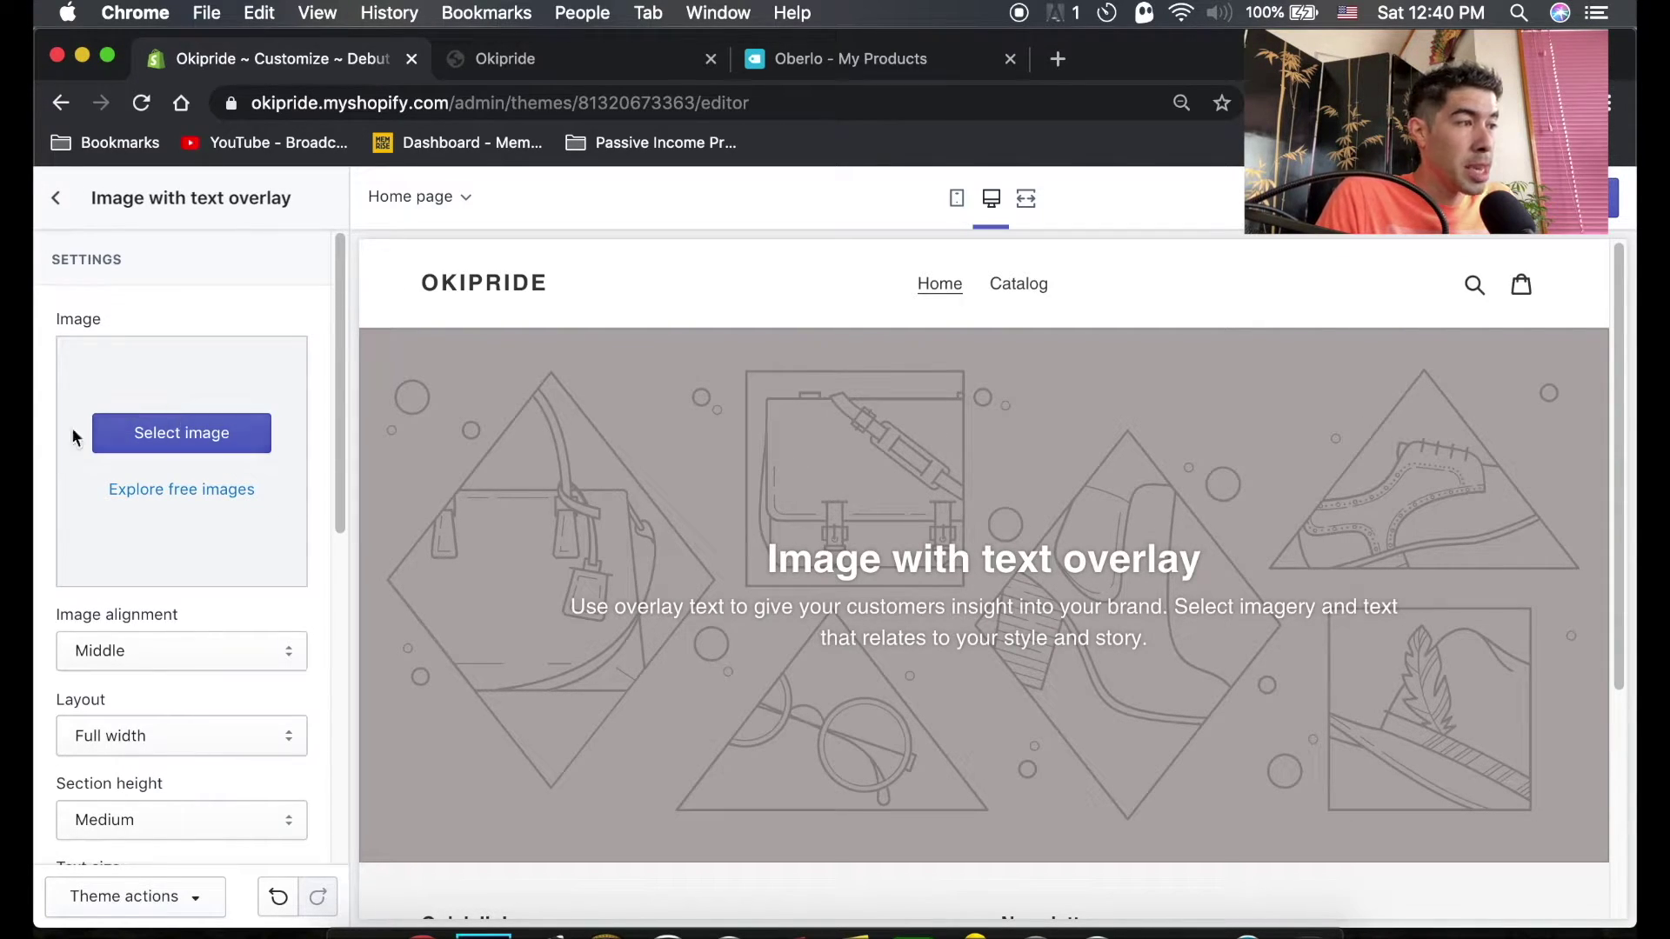
# Open the free stock images and search for 'tropical'
pyautogui.click(207, 492)
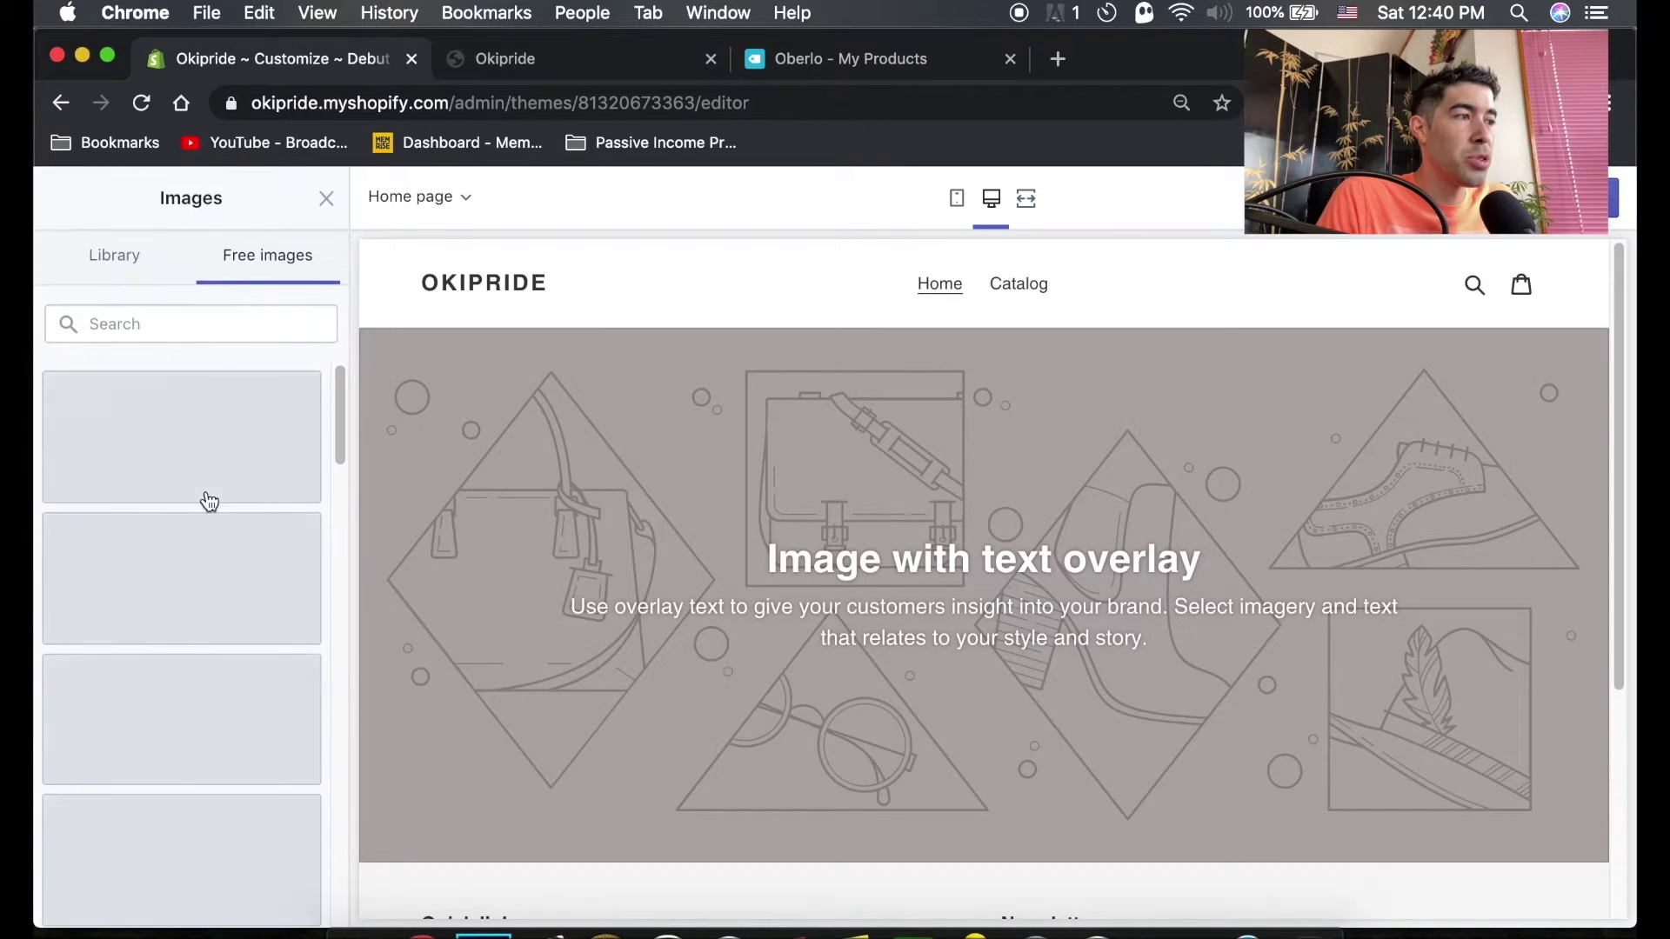
pyautogui.click(213, 325)
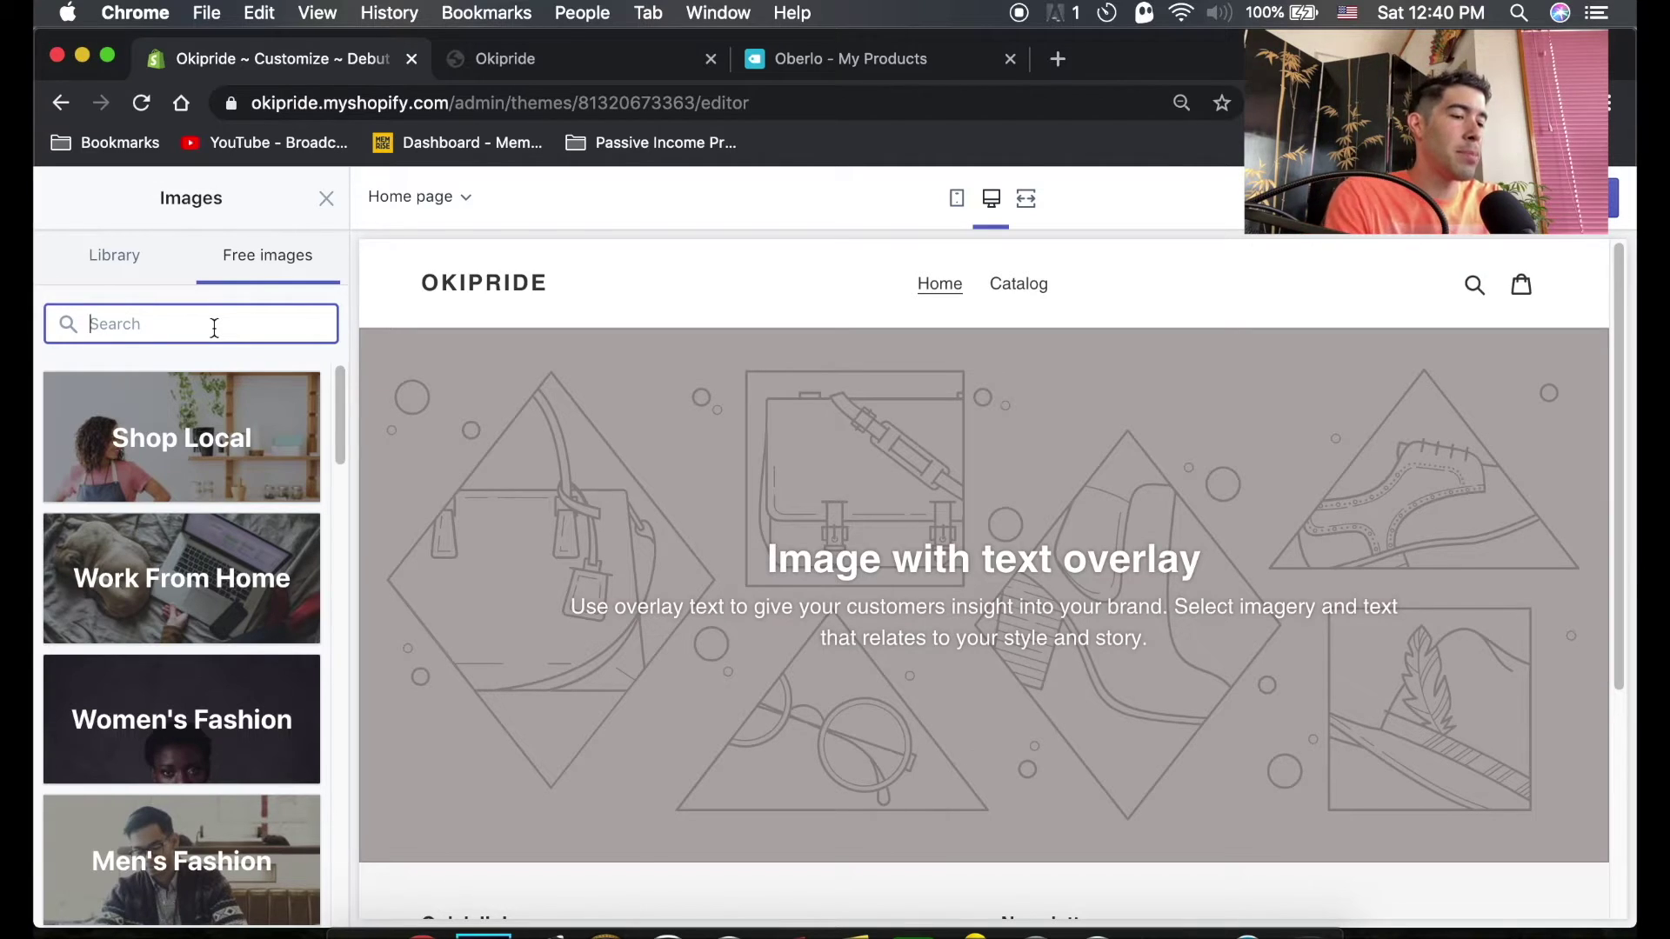
pyautogui.write('tropical')
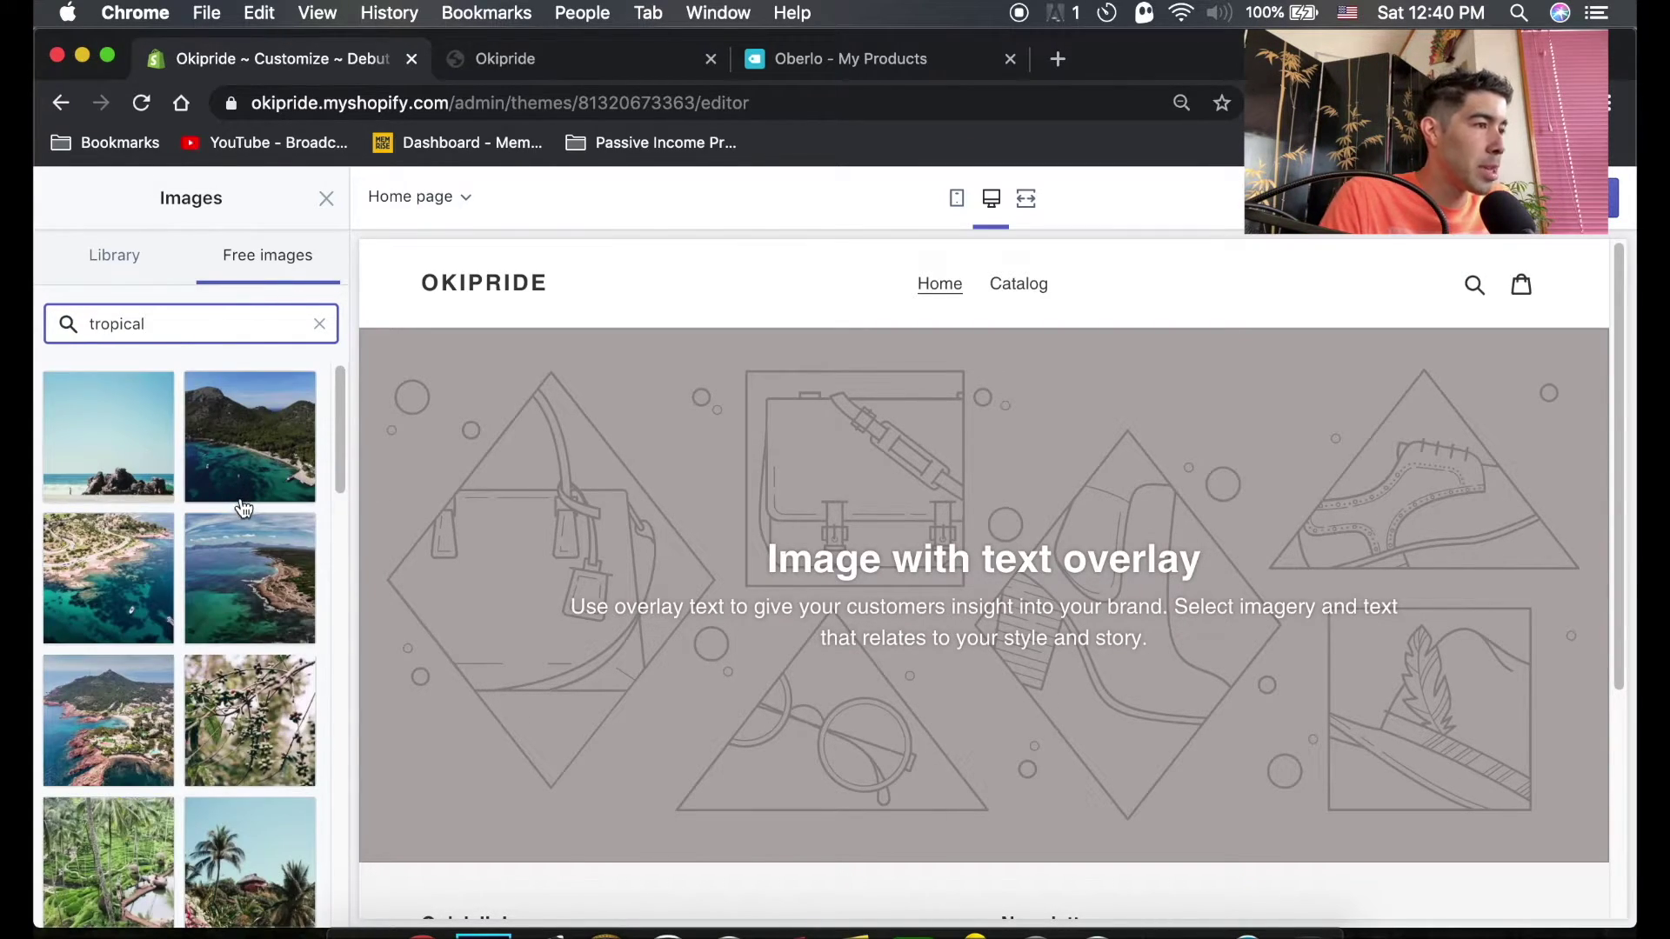
pyautogui.scroll(-8, 246, 507)
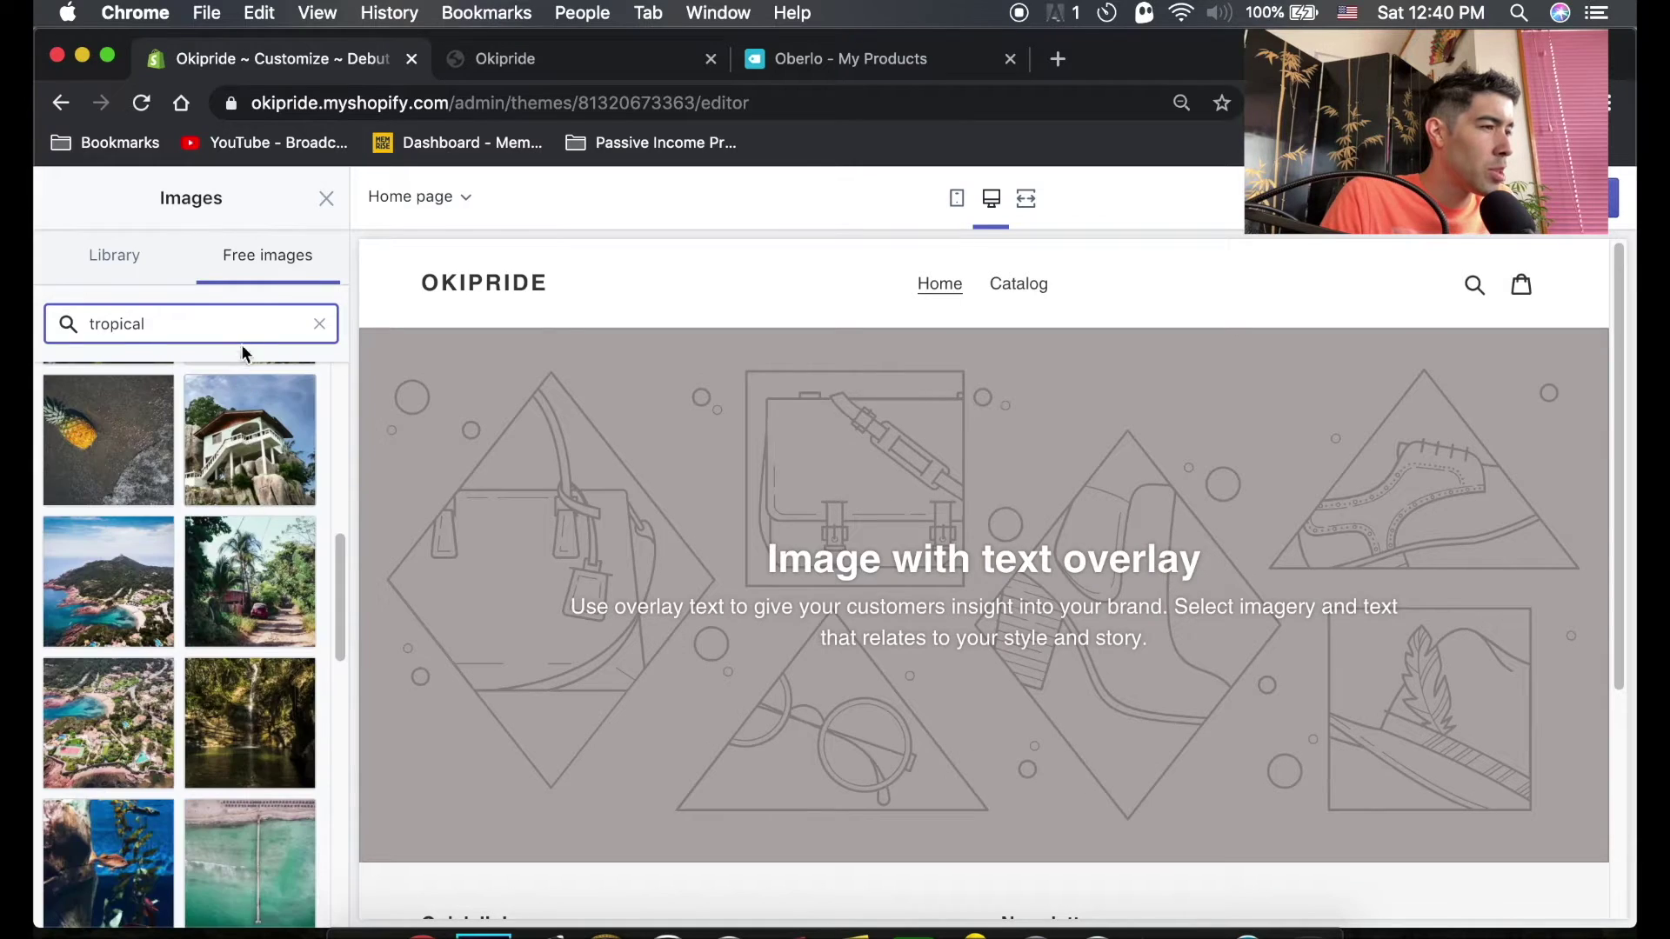
# Search for 'beach' and apply the bikini photo as the banner image
pyautogui.click(319, 324)
pyautogui.write('b')
pyautogui.press('BackSpace')
pyautogui.write('beach')
pyautogui.scroll(10, 213, 579)
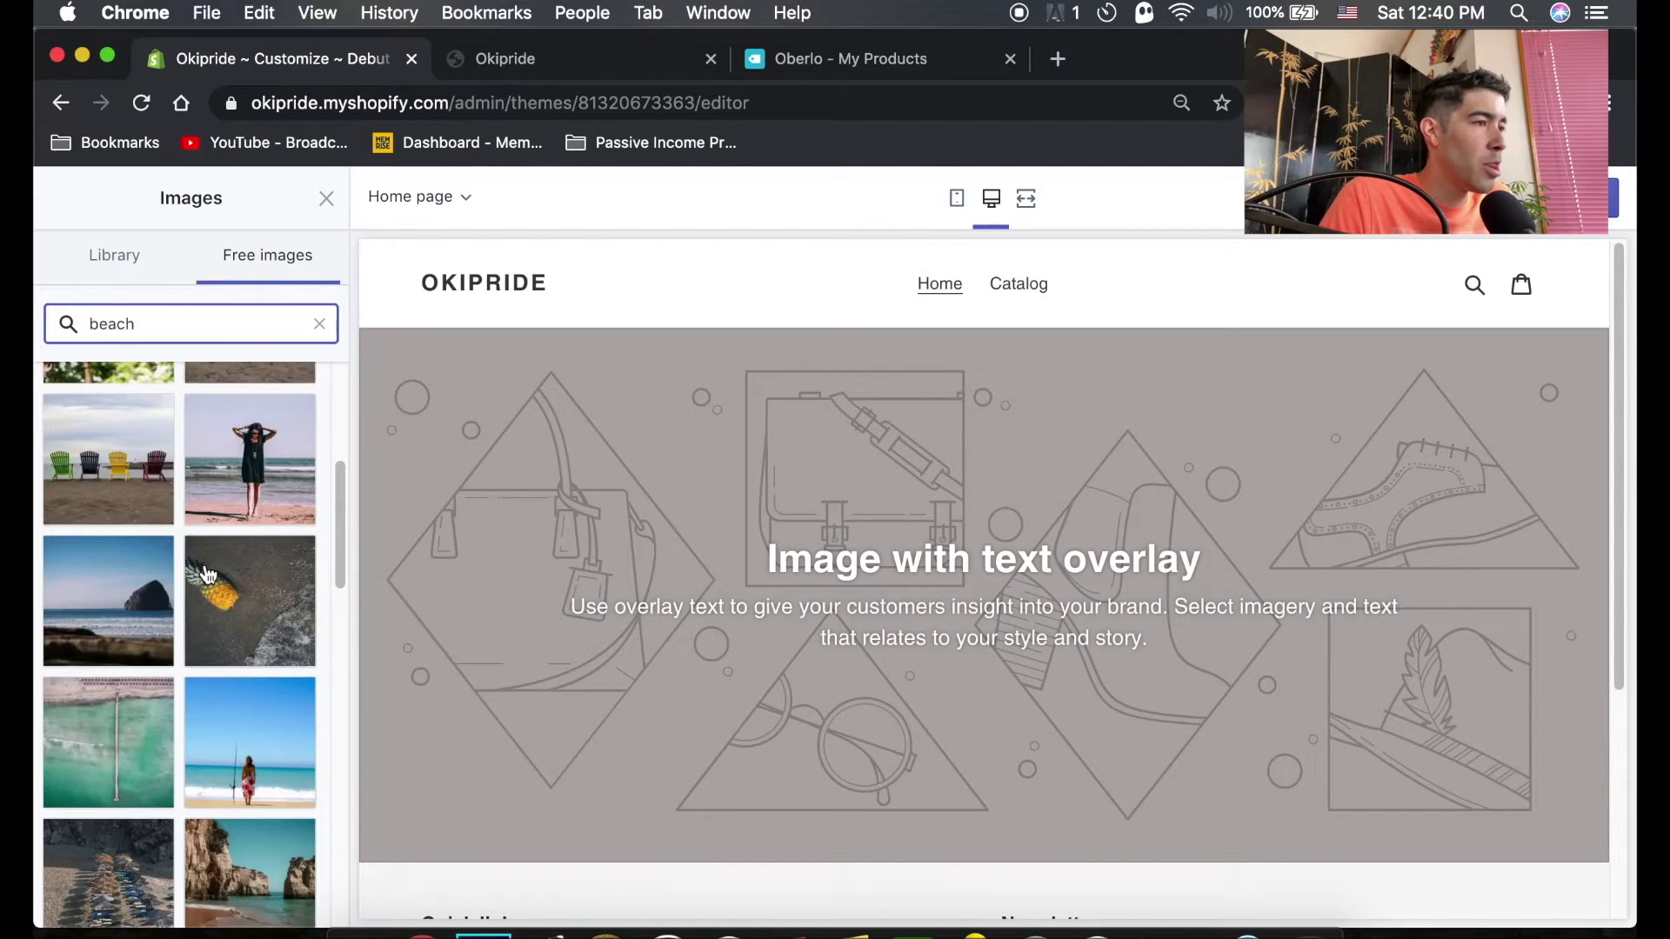
pyautogui.scroll(-10, 218, 577)
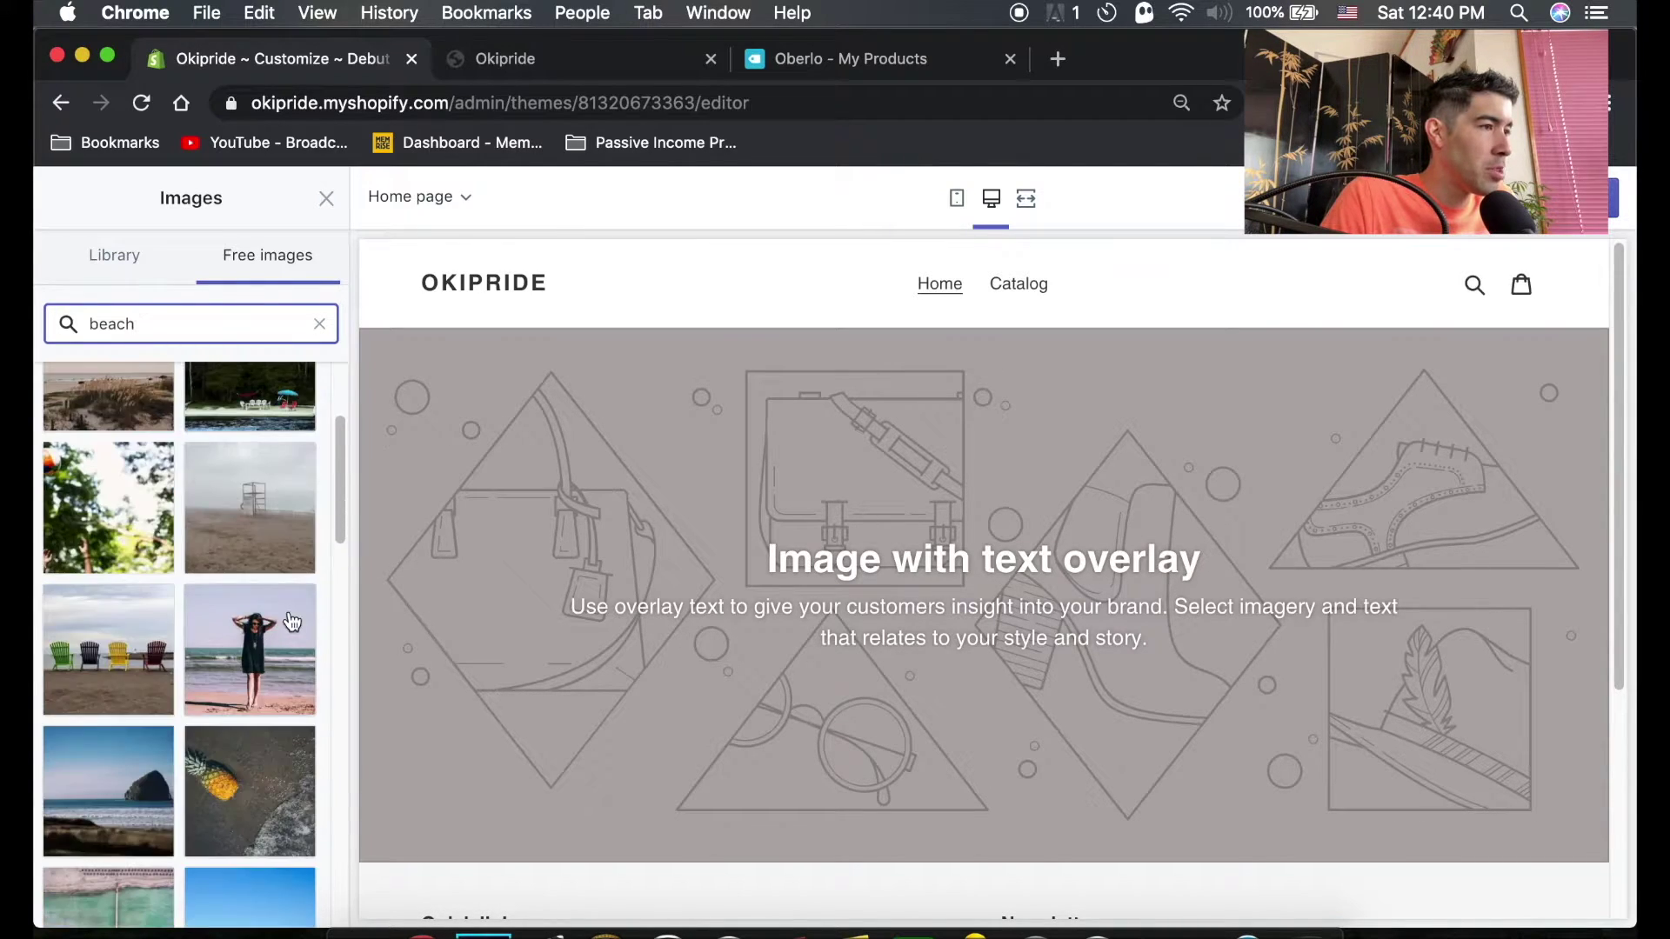
pyautogui.scroll(-10, 292, 624)
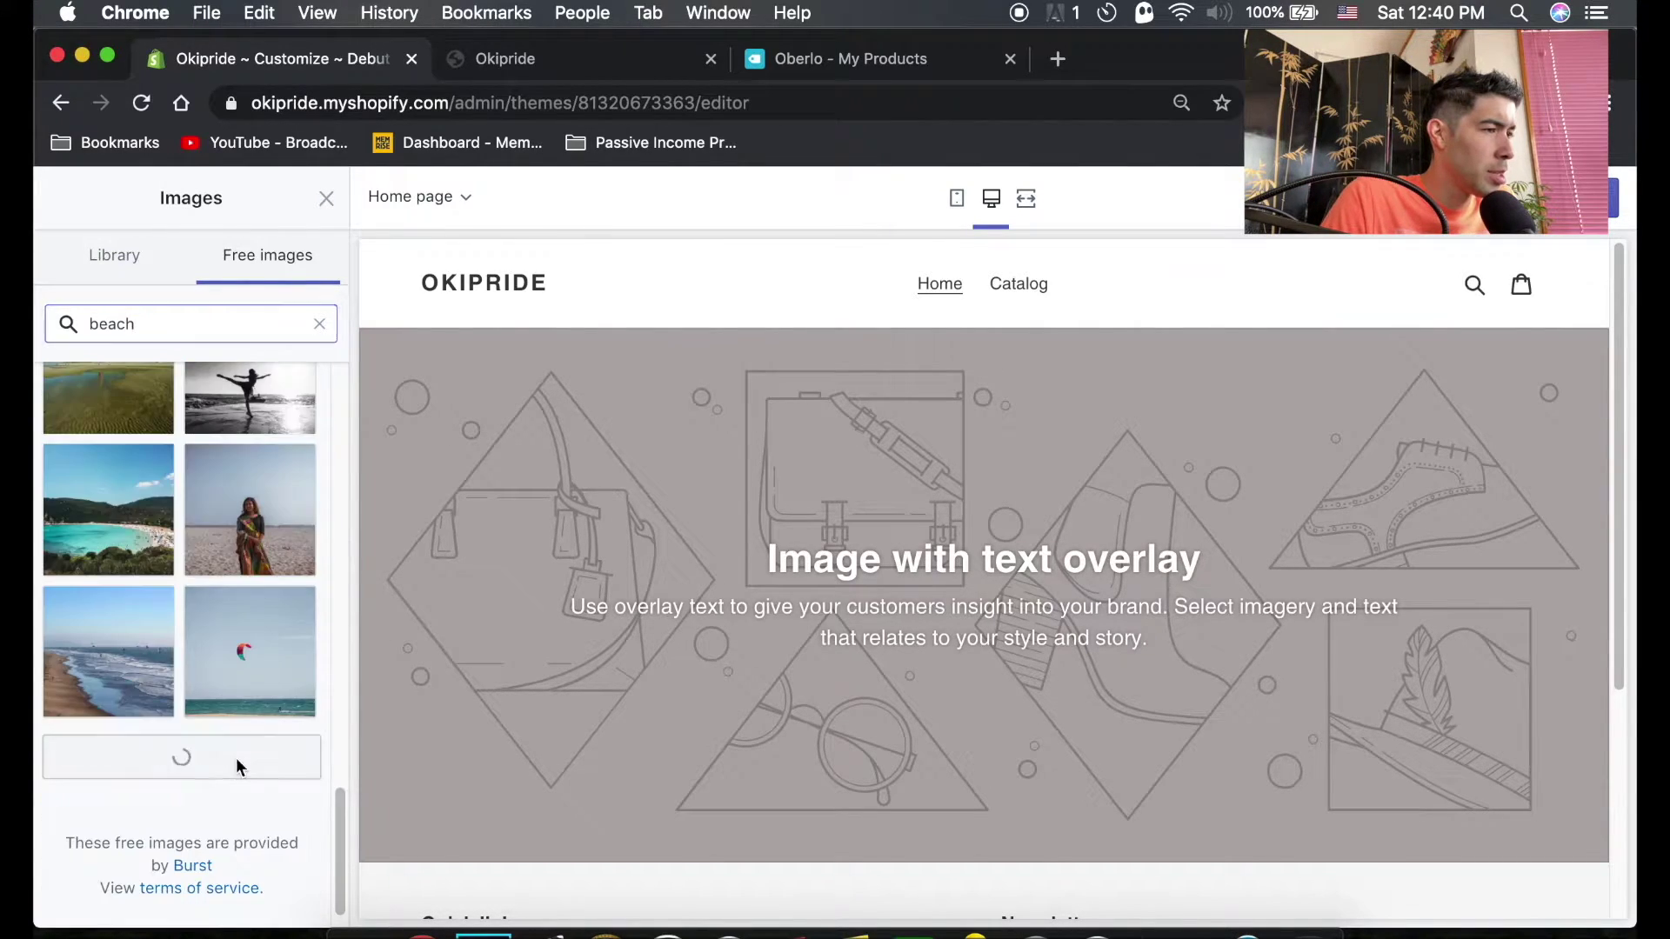
pyautogui.scroll(-10, 252, 710)
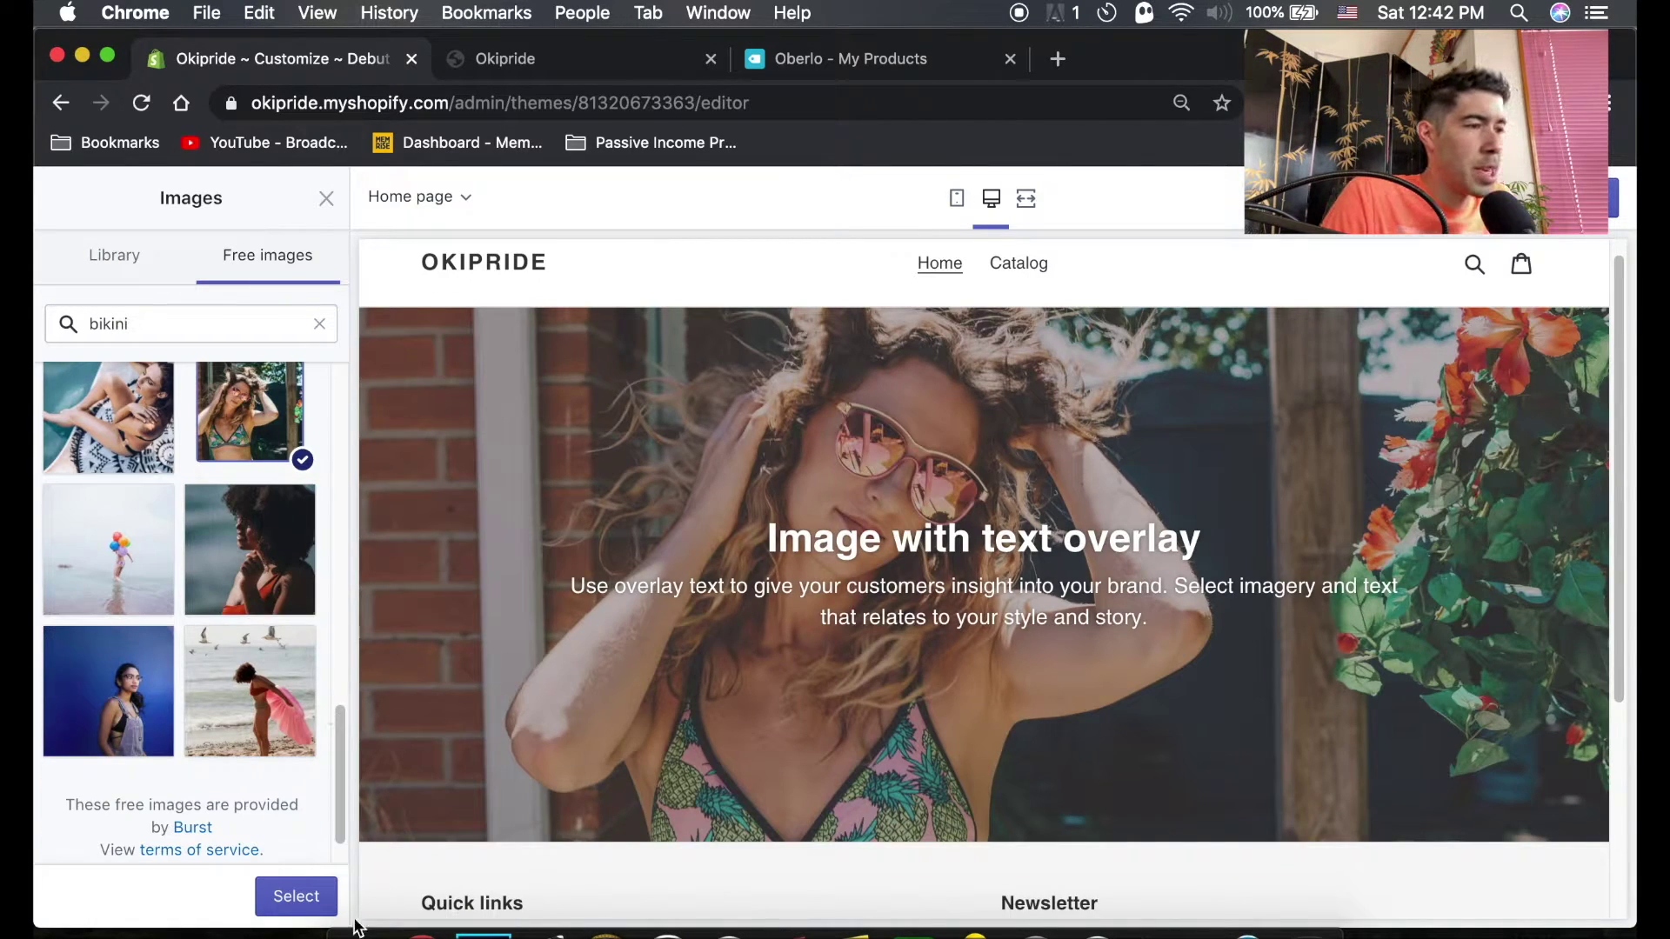
pyautogui.click(310, 898)
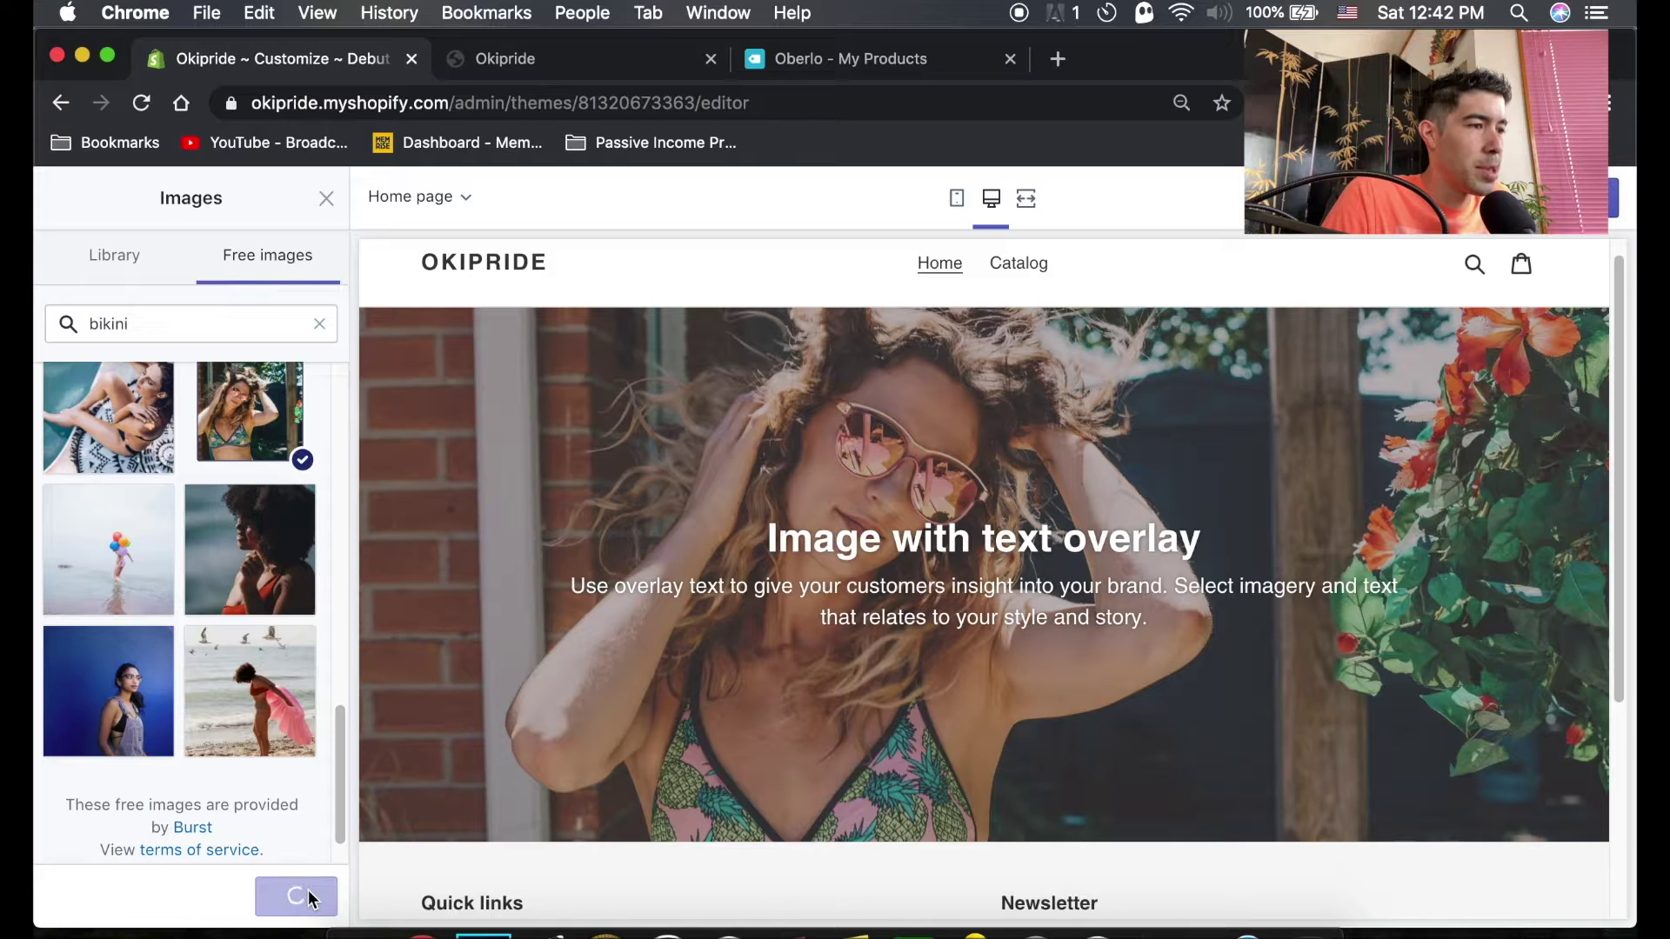
pyautogui.scroll(-4, 250, 630)
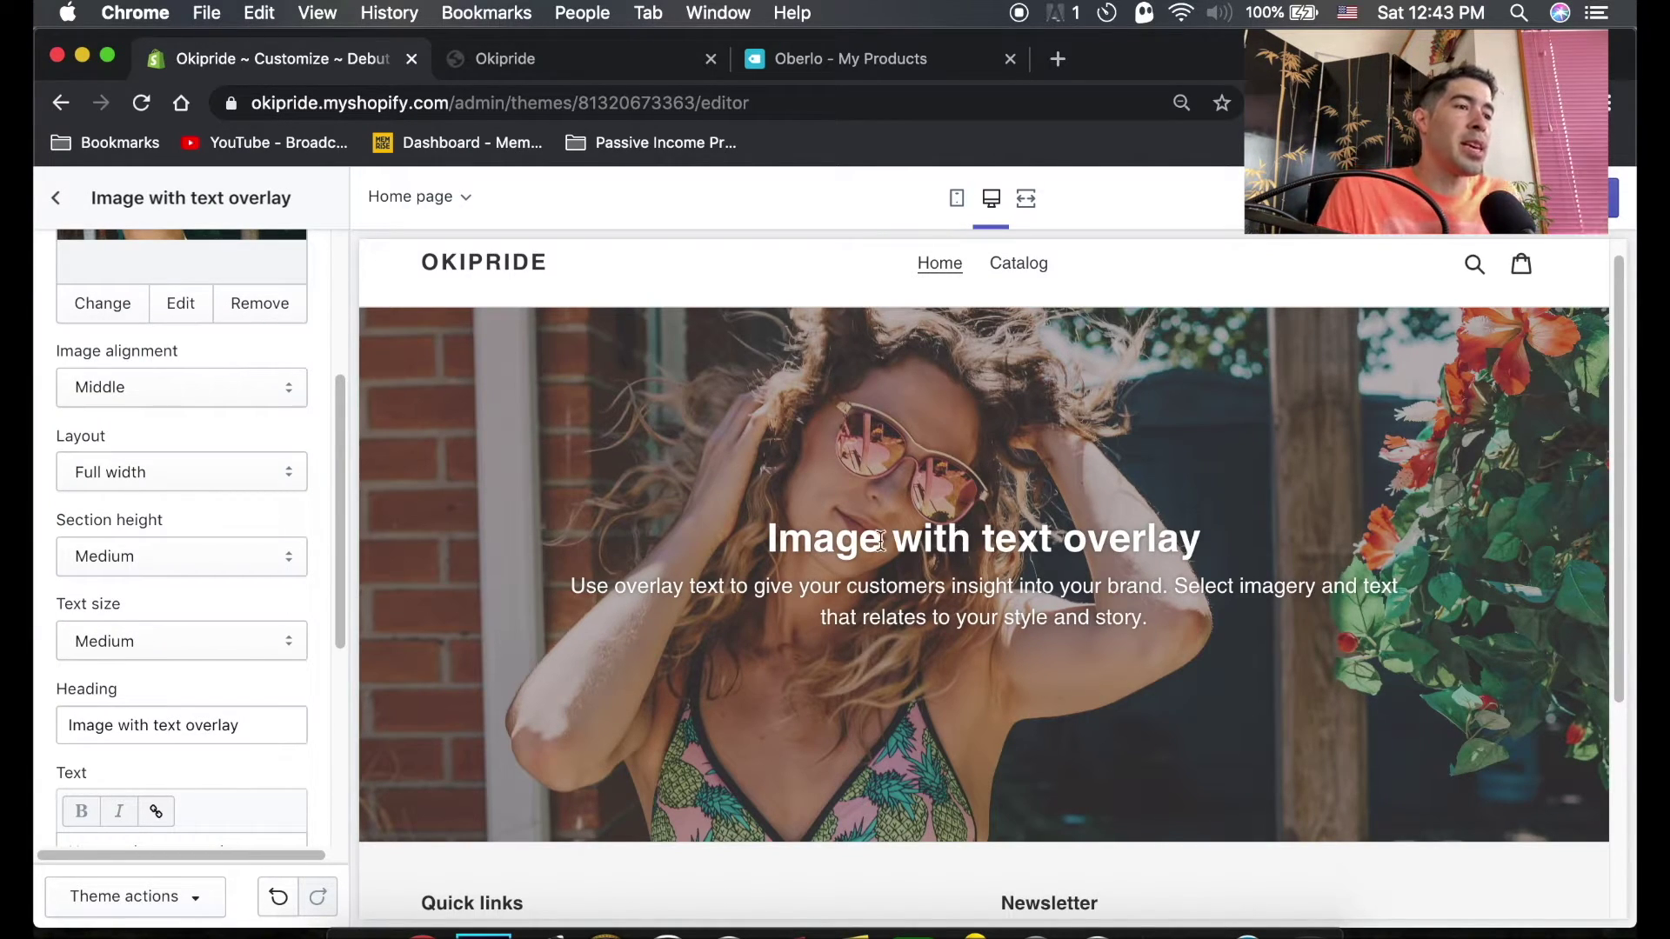
pyautogui.moveTo(771, 547); pyautogui.dragTo(1230, 561)
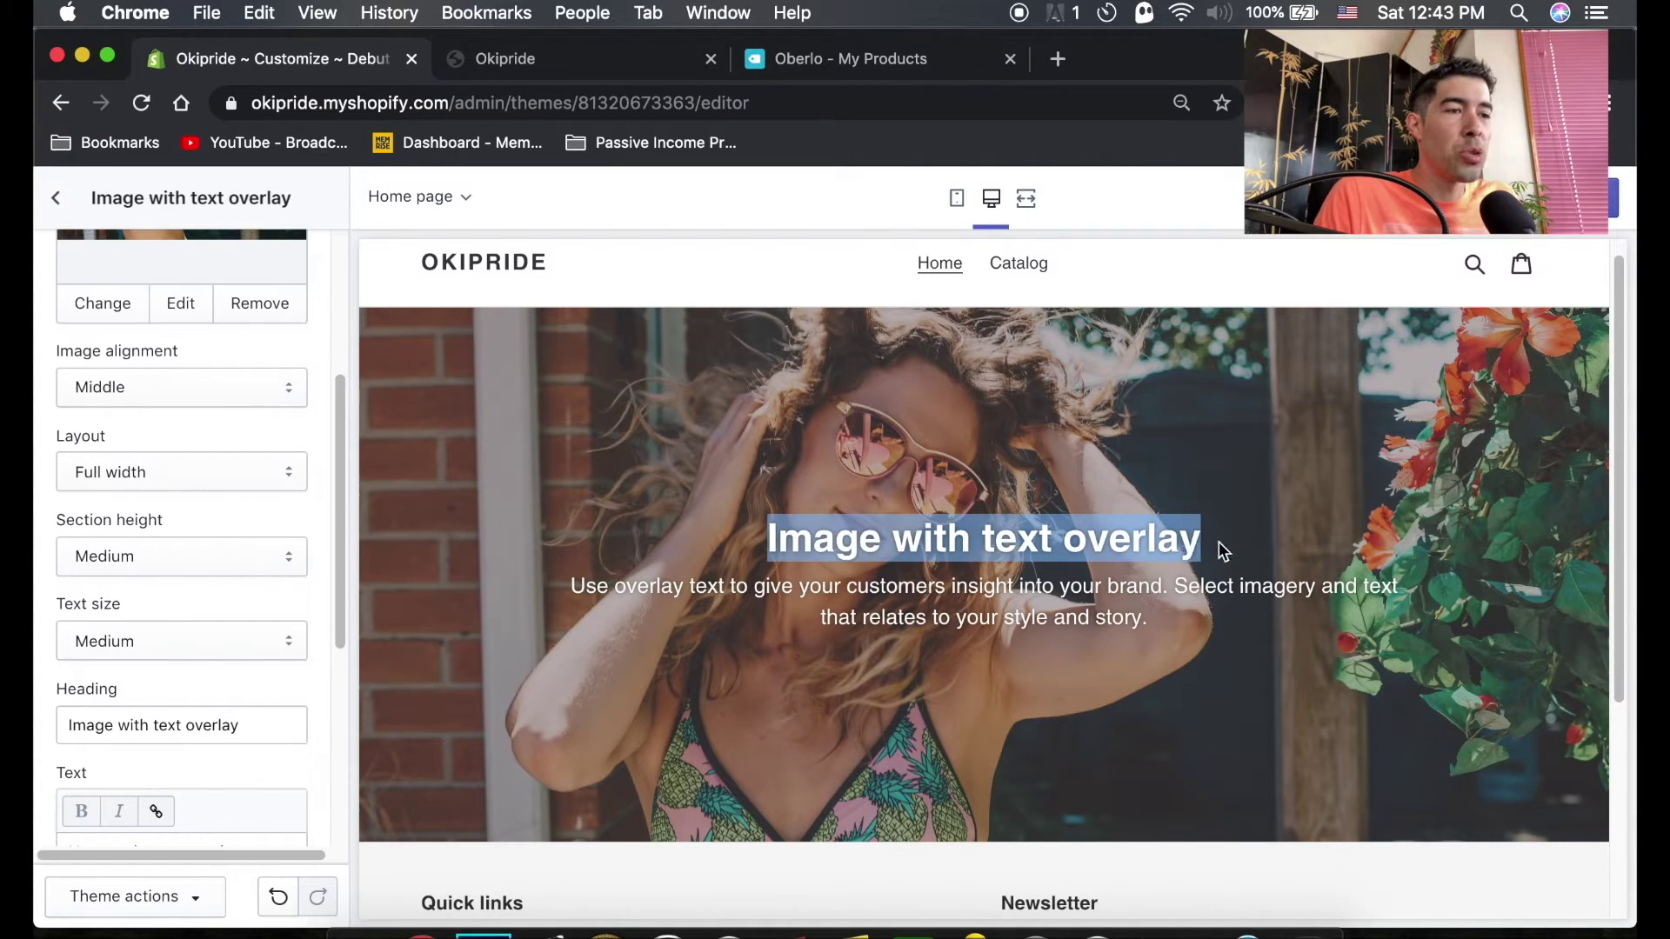
pyautogui.click(1187, 543)
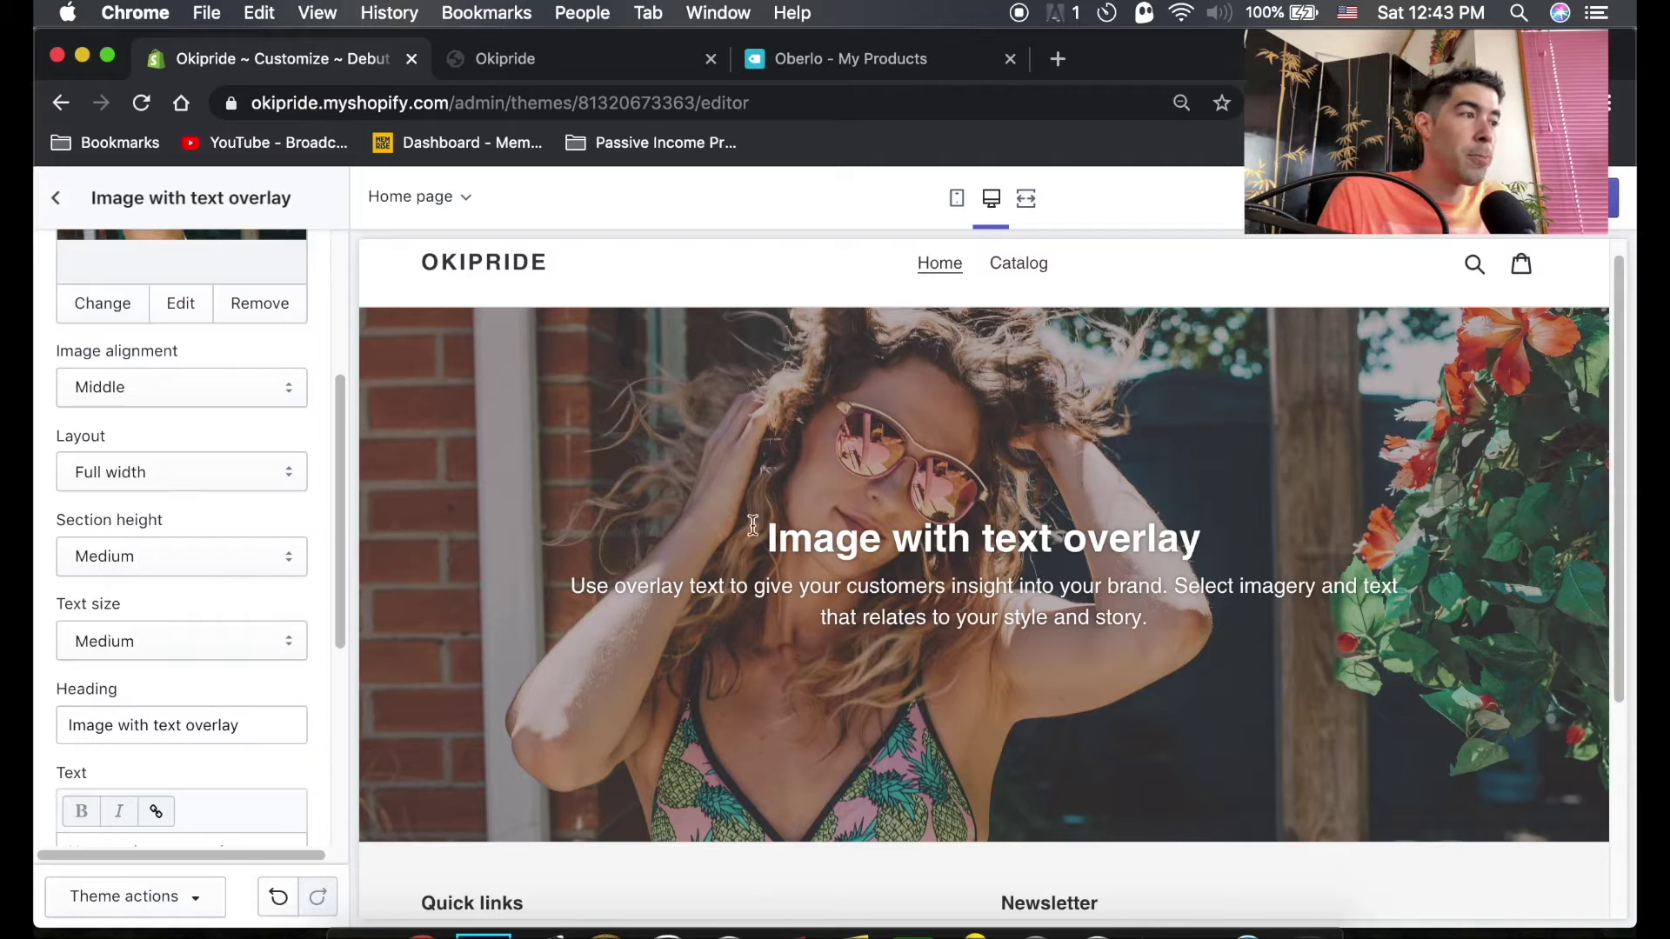
pyautogui.scroll(-3, 252, 539)
pyautogui.moveTo(254, 539); pyautogui.dragTo(53, 539)
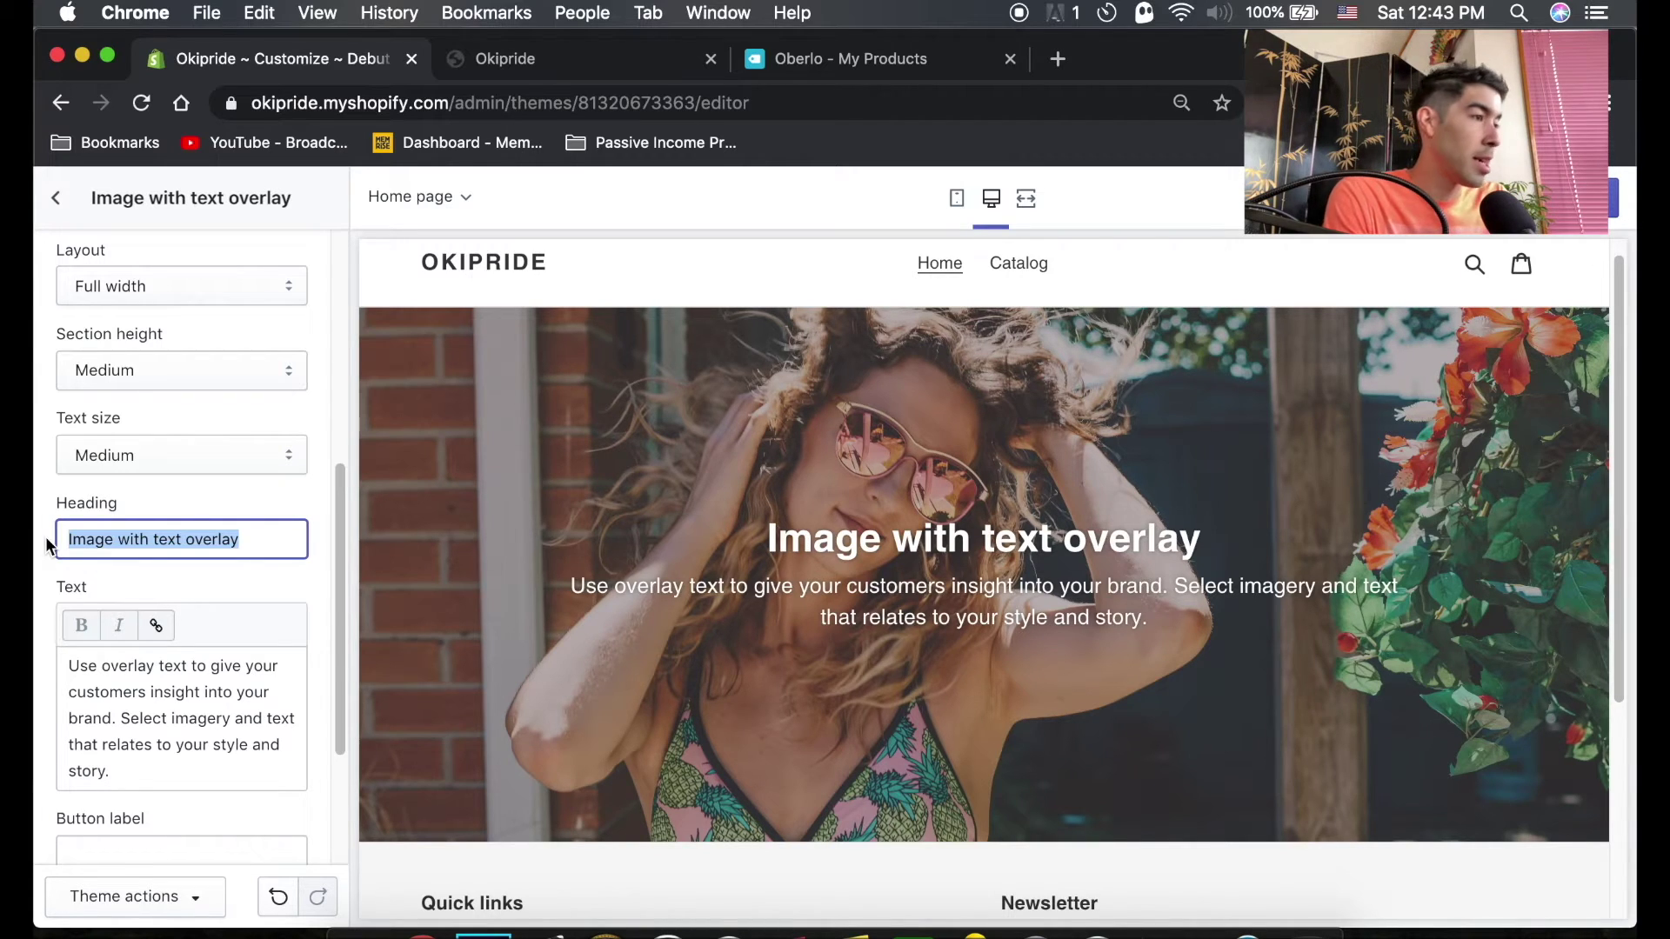
# Enter 'SWIMSUITS THAT LOOK AND FEEL GOOD' as the heading and delete the default paragraph text
pyautogui.write('SWIMSUITS')
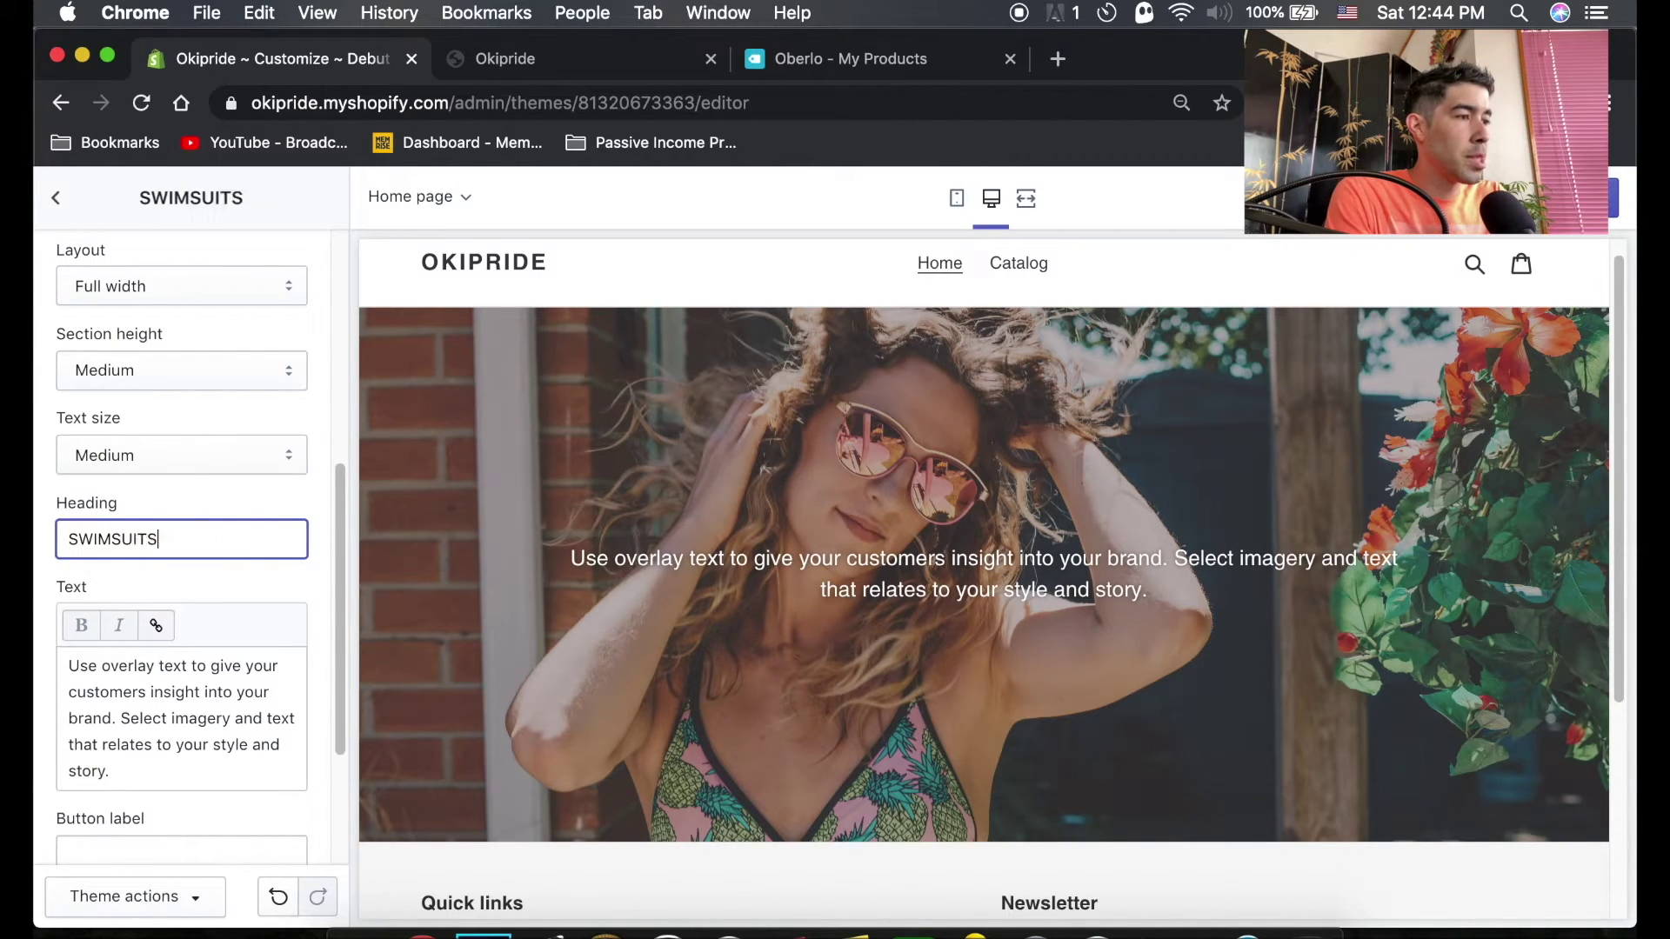
pyautogui.write(' THAT LOOK AND FEEL GOOD')
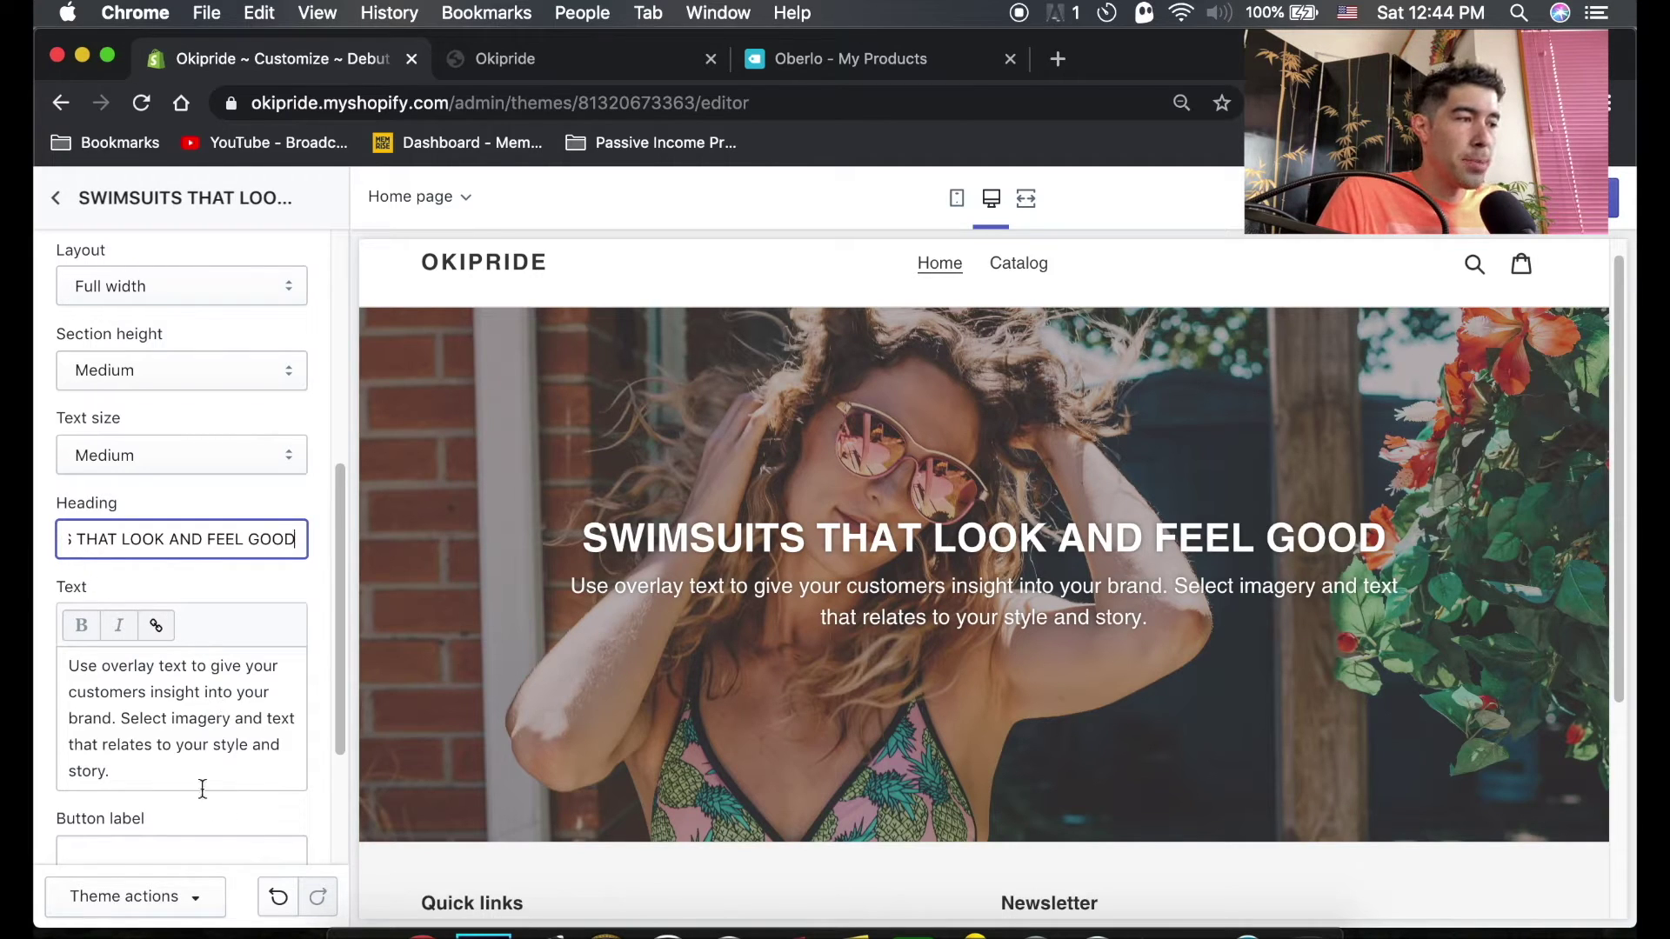
pyautogui.click(162, 769)
pyautogui.press('super+a')
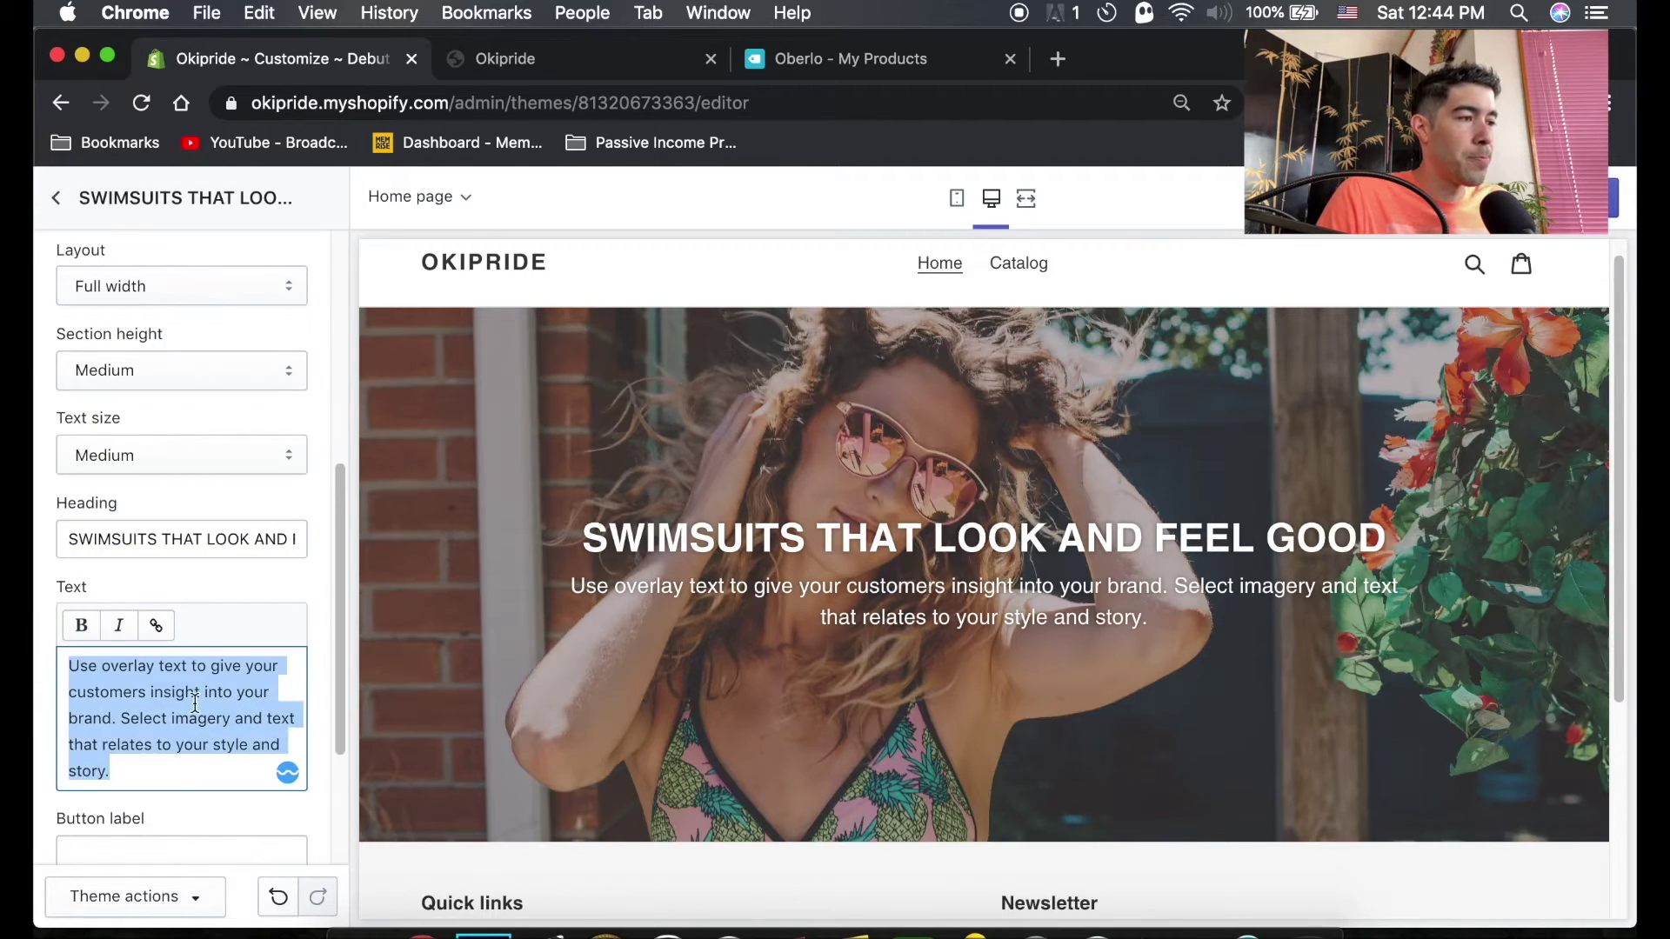
pyautogui.press('BackSpace')
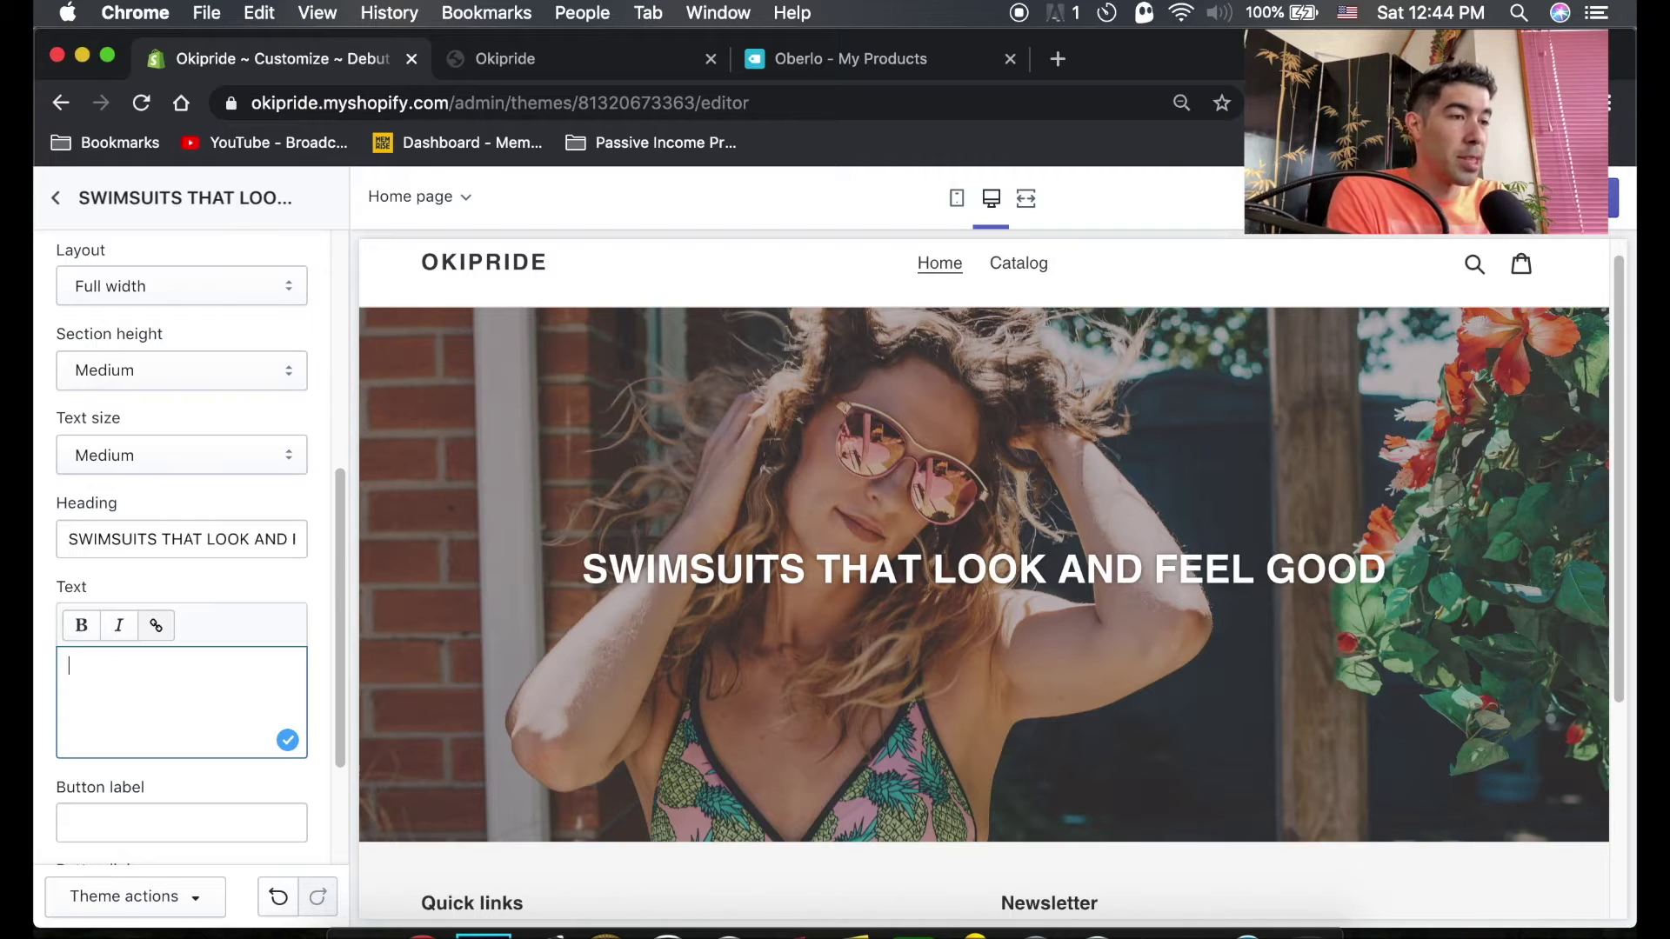
# Type the subtext 'We beleive swimsuits should not only make you look good but also feel good'
pyautogui.write('We be')
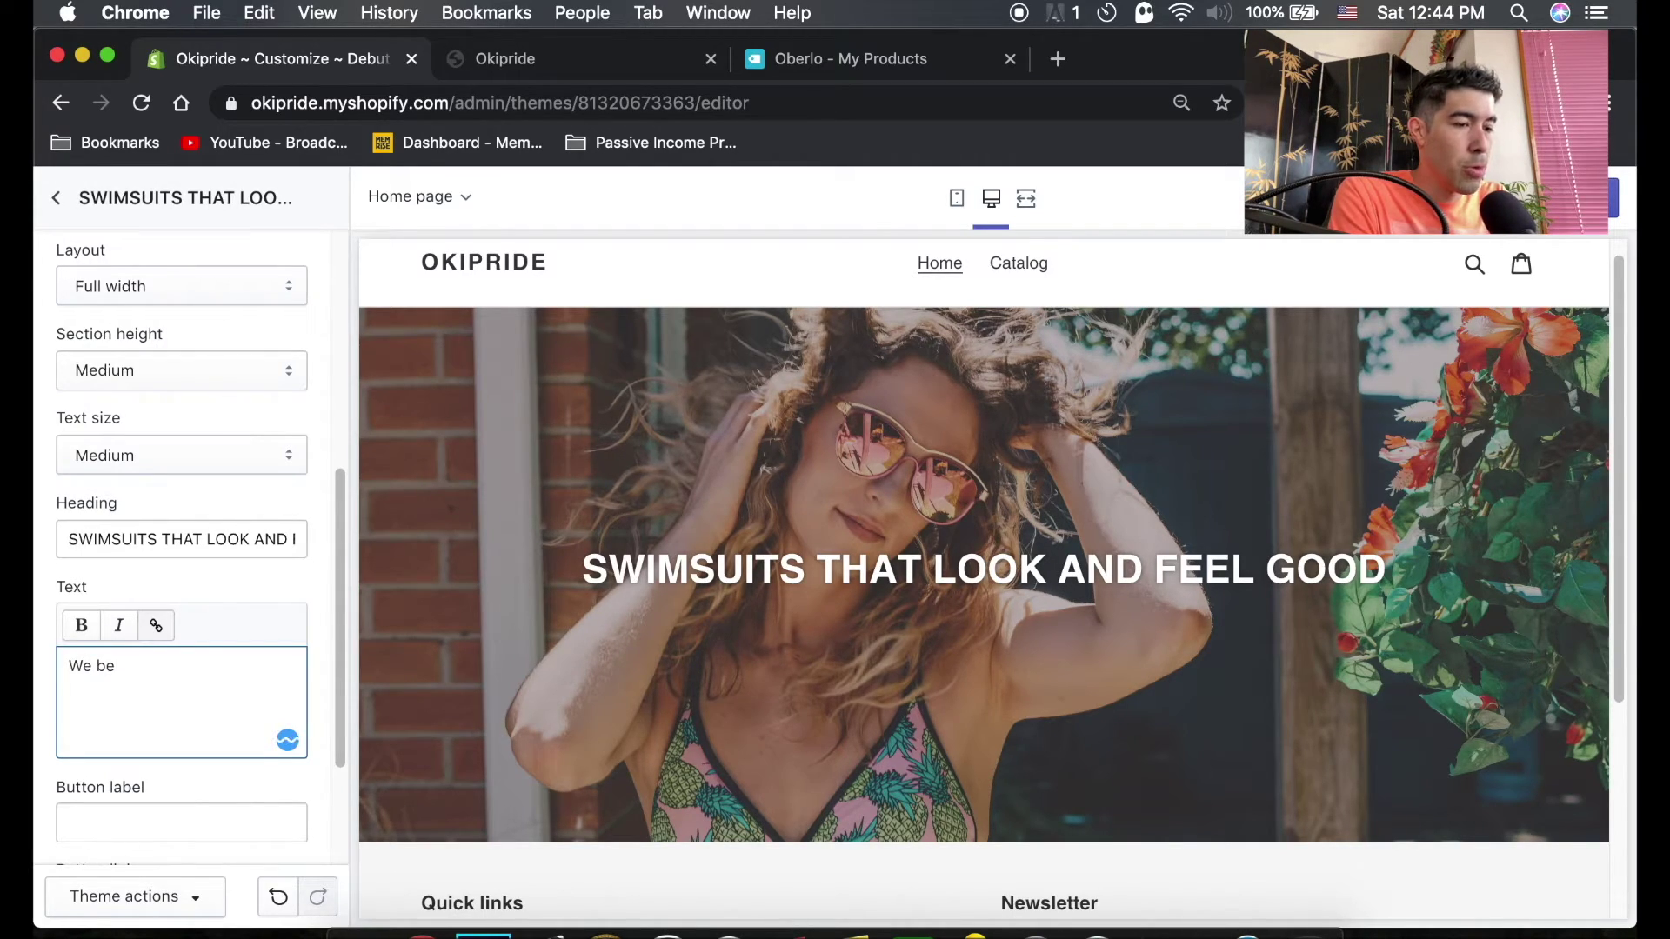
pyautogui.write('leive ')
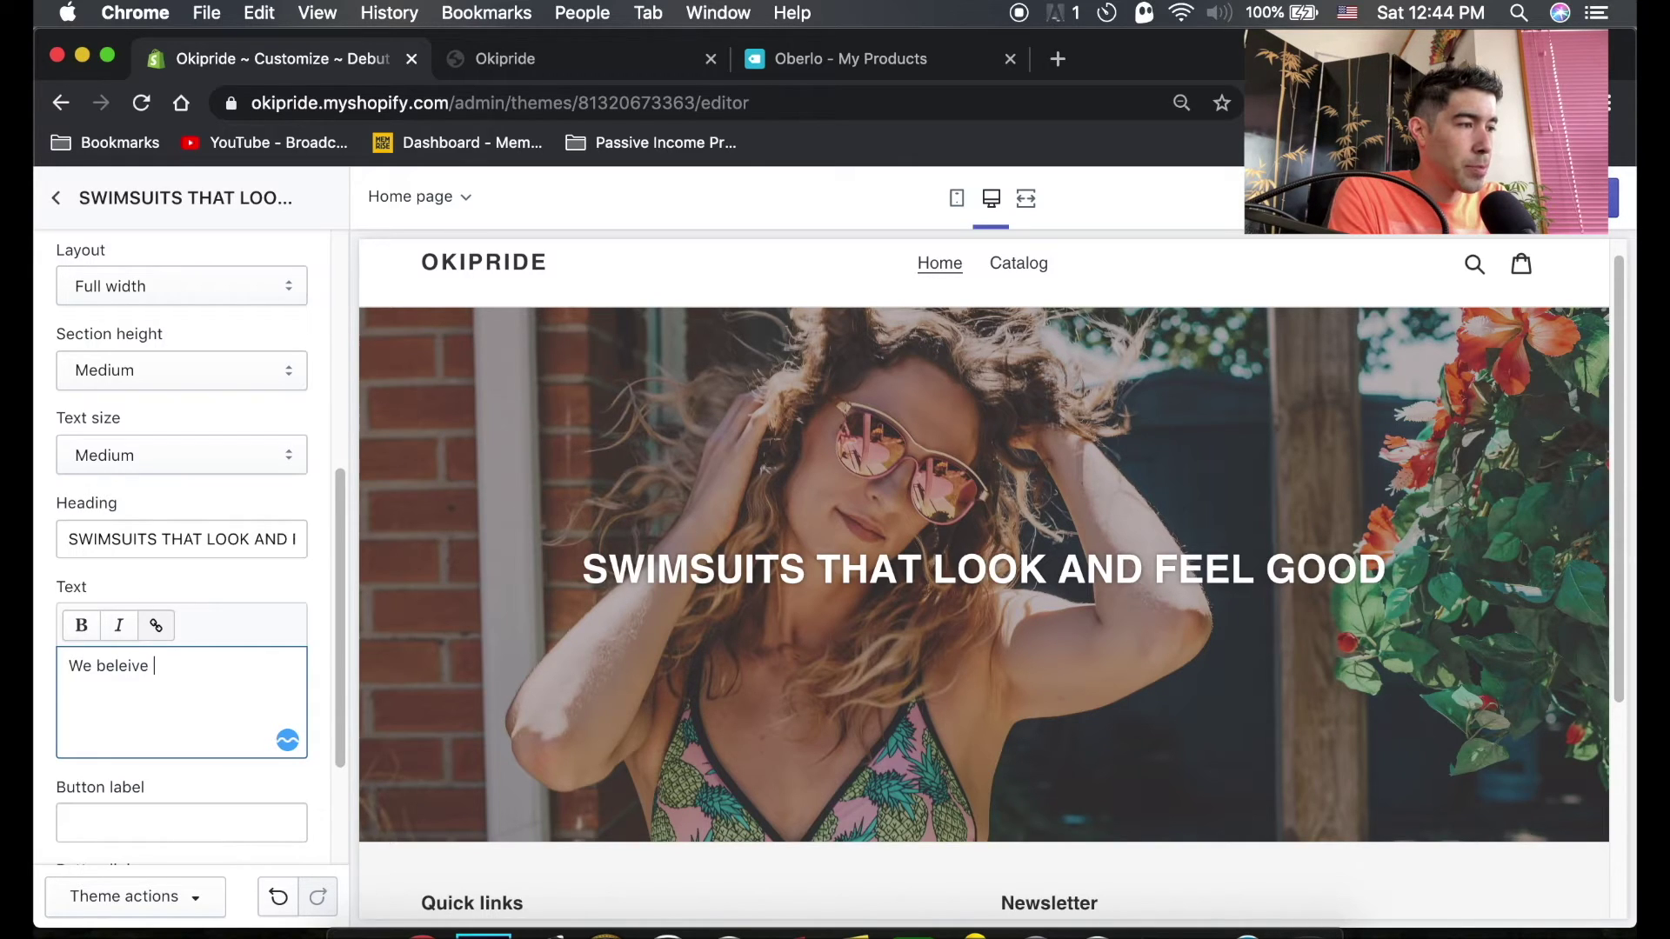
pyautogui.write('swim')
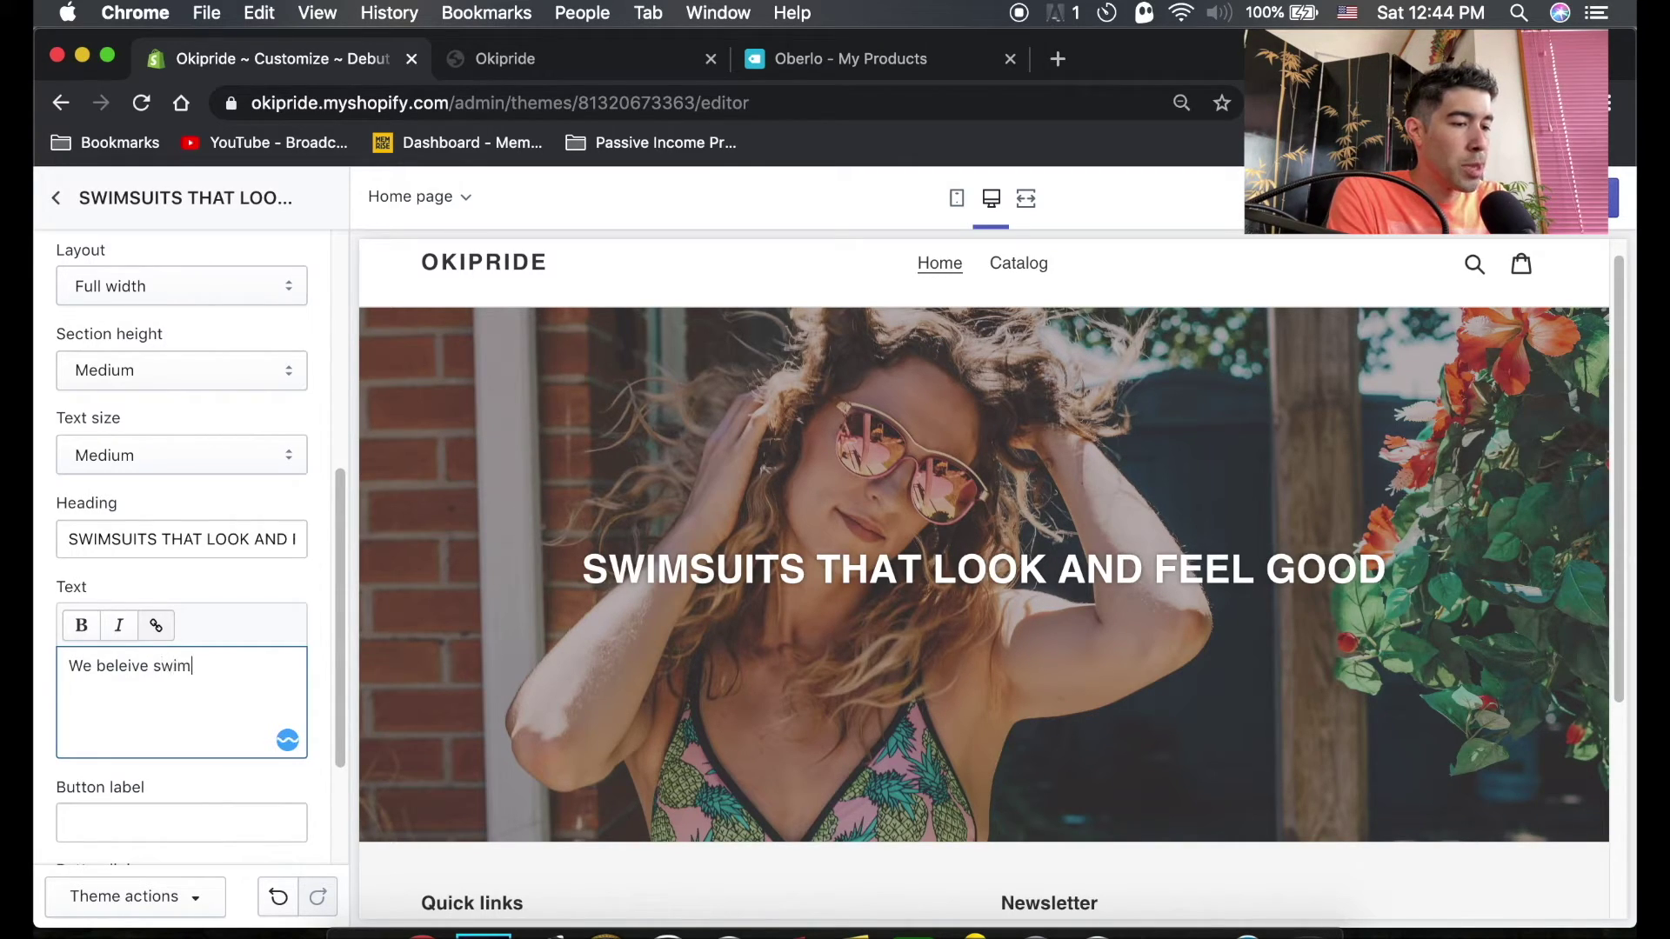
pyautogui.write('suits ')
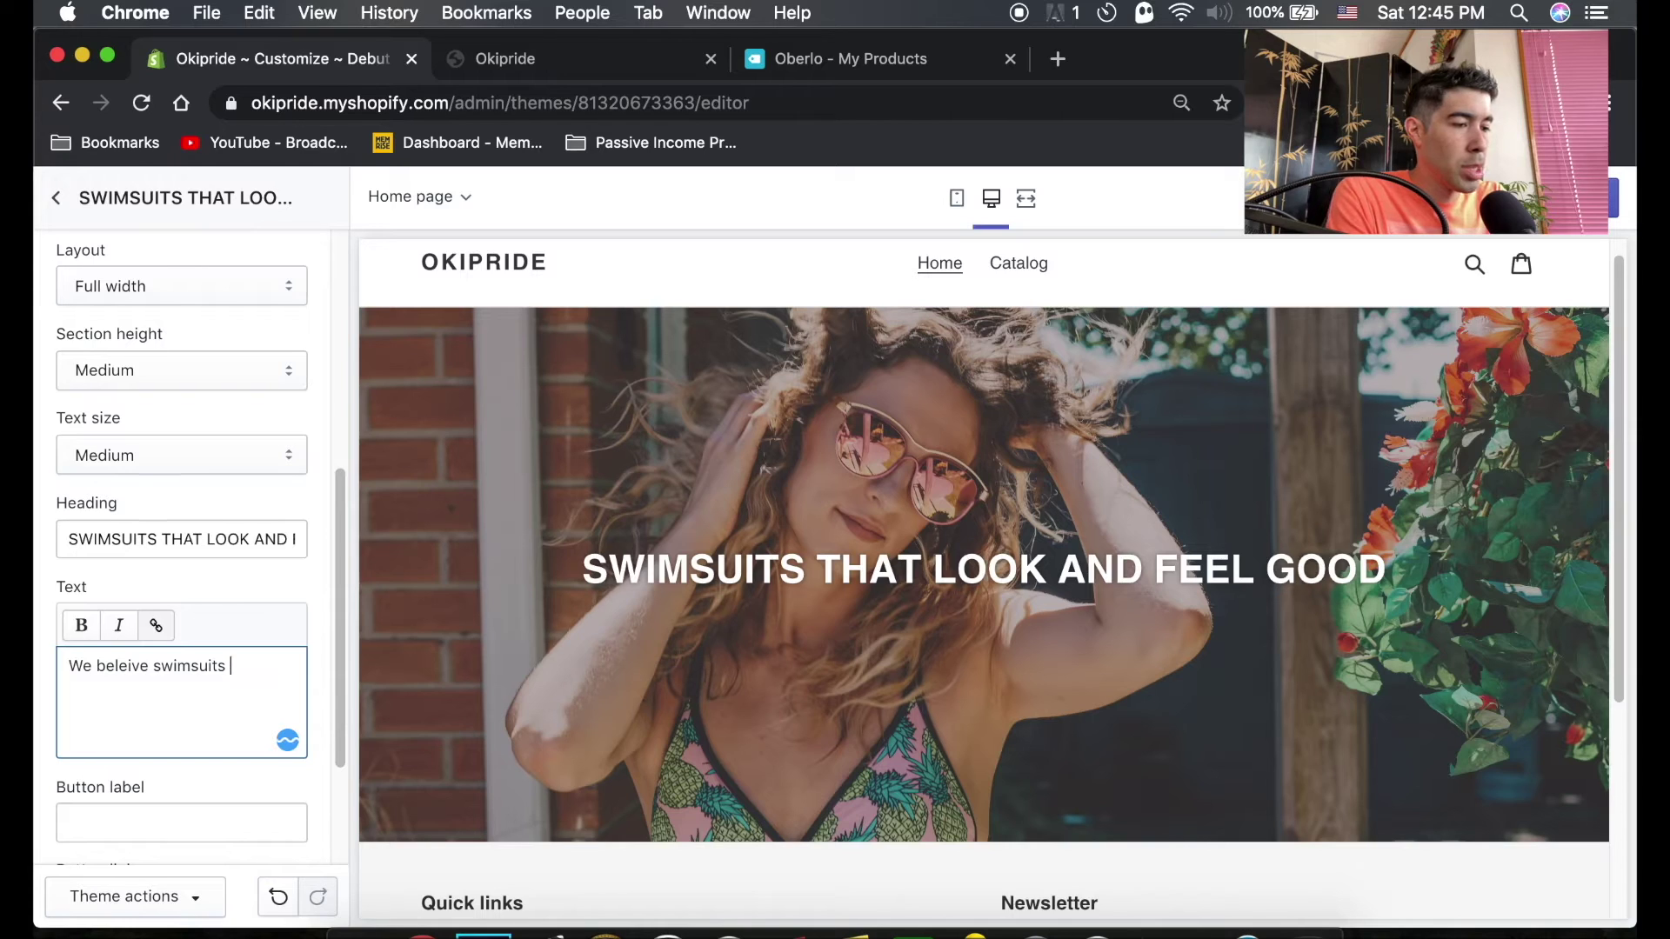
pyautogui.write('should')
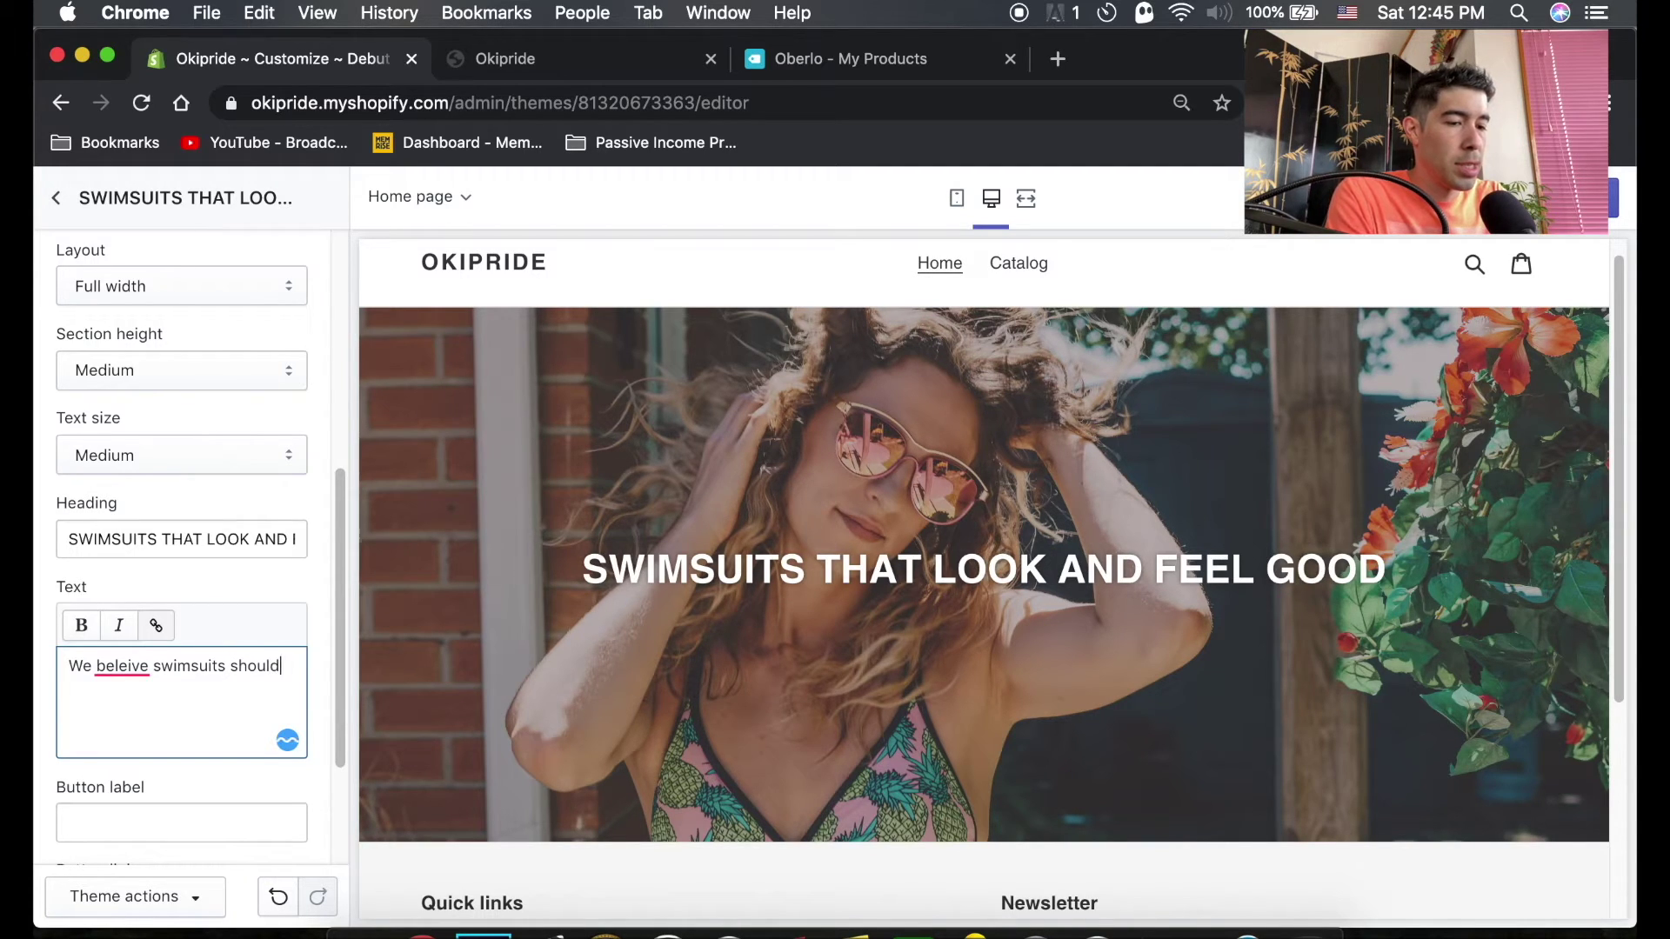
pyautogui.write(' not ')
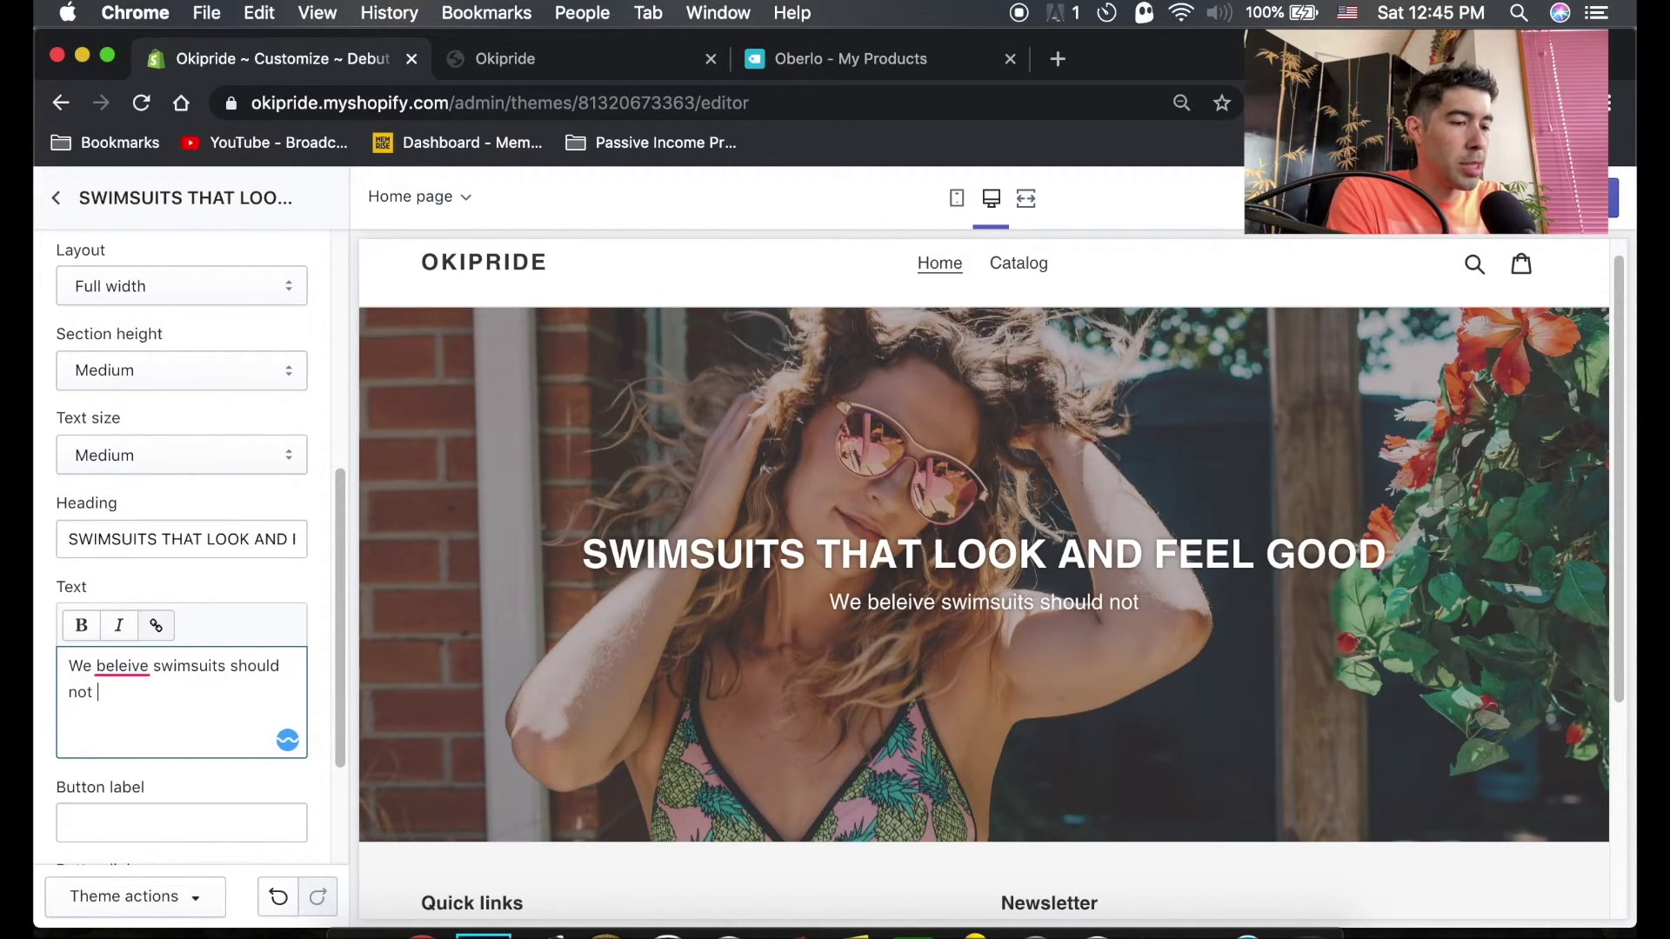
pyautogui.write('only')
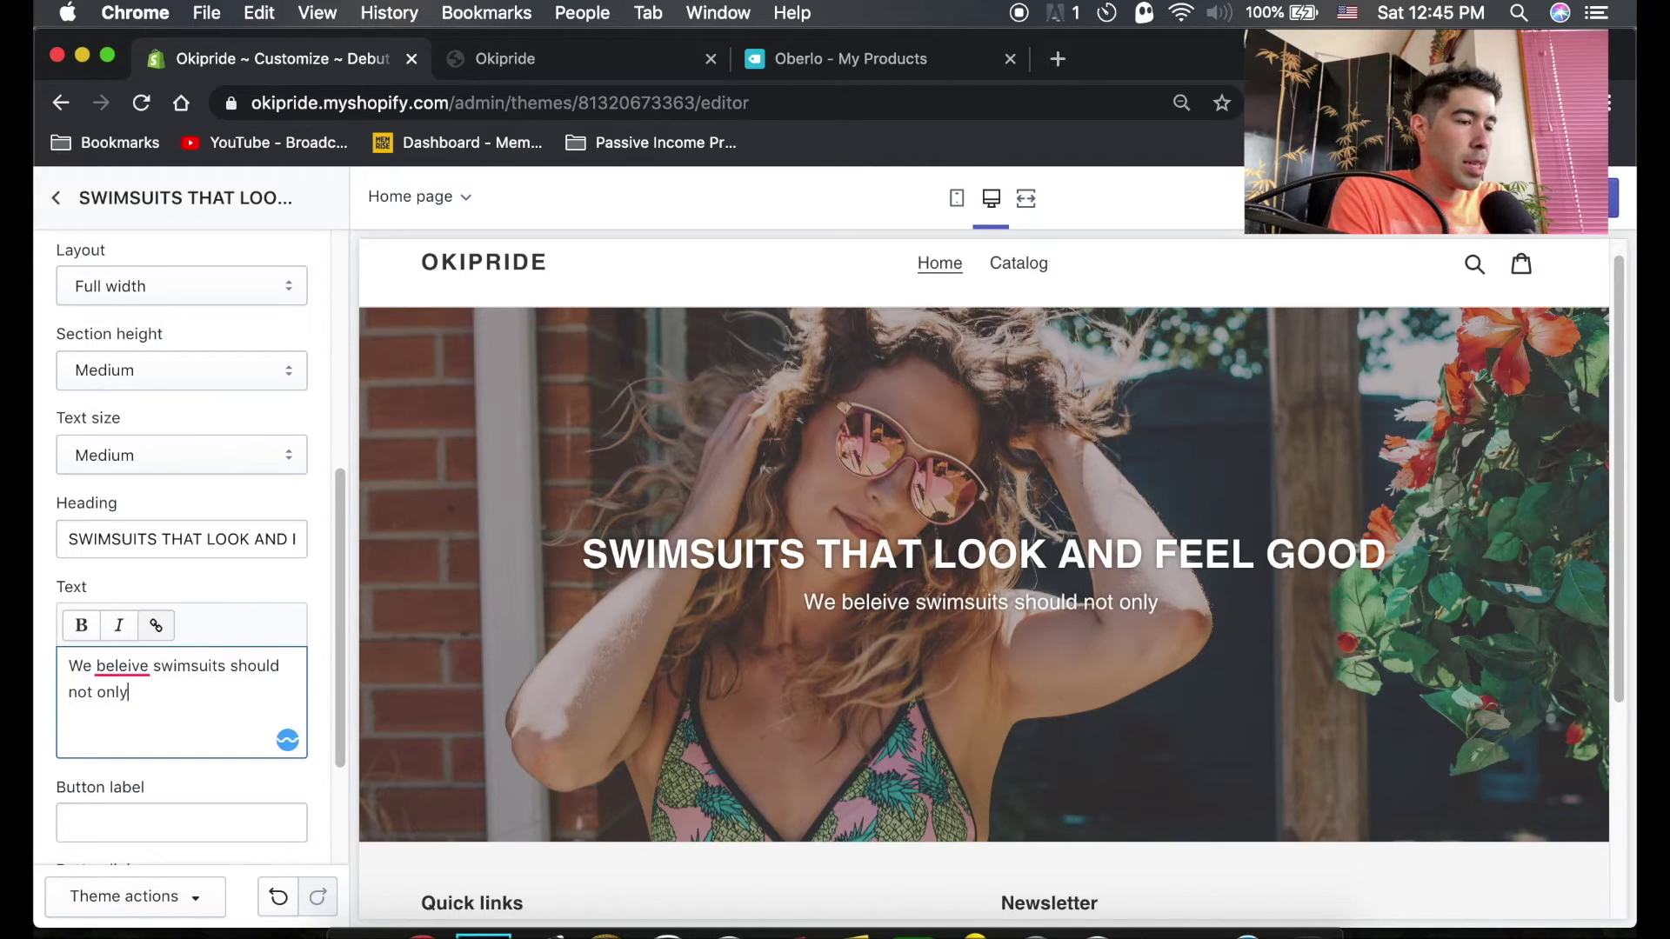
pyautogui.write(' look ')
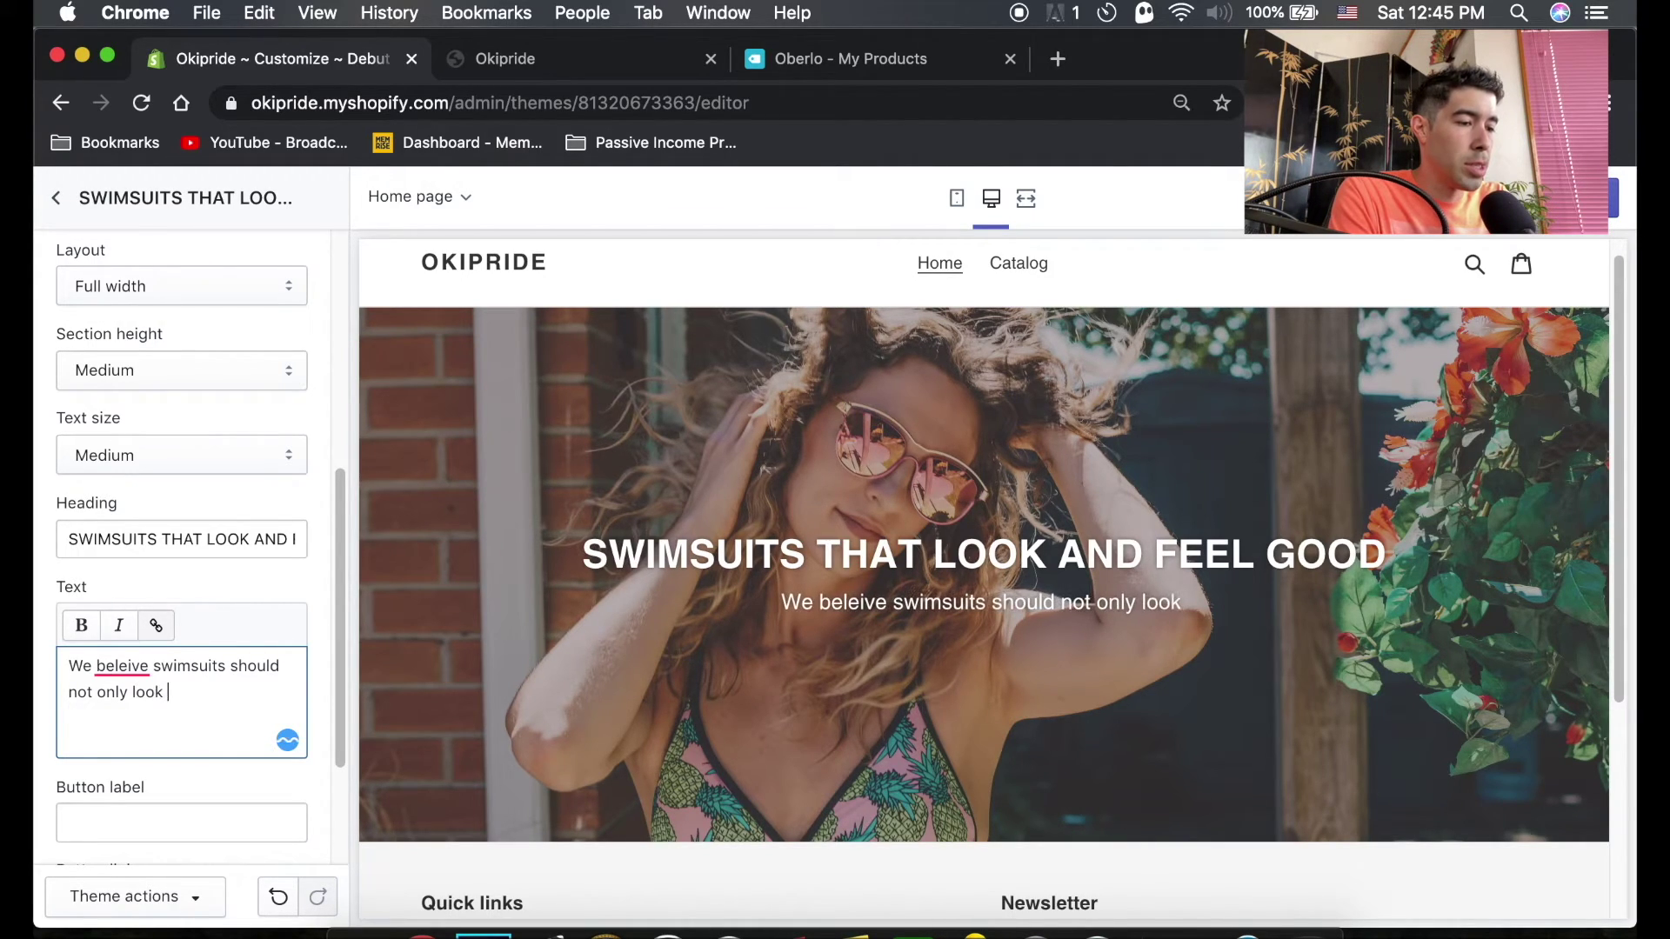
pyautogui.write('good')
pyautogui.press('BackSpace')
pyautogui.press('BackSpace')
pyautogui.press('BackSpace')
pyautogui.press('BackSpace')
pyautogui.press('BackSpace')
pyautogui.press('BackSpace')
pyautogui.press('BackSpace')
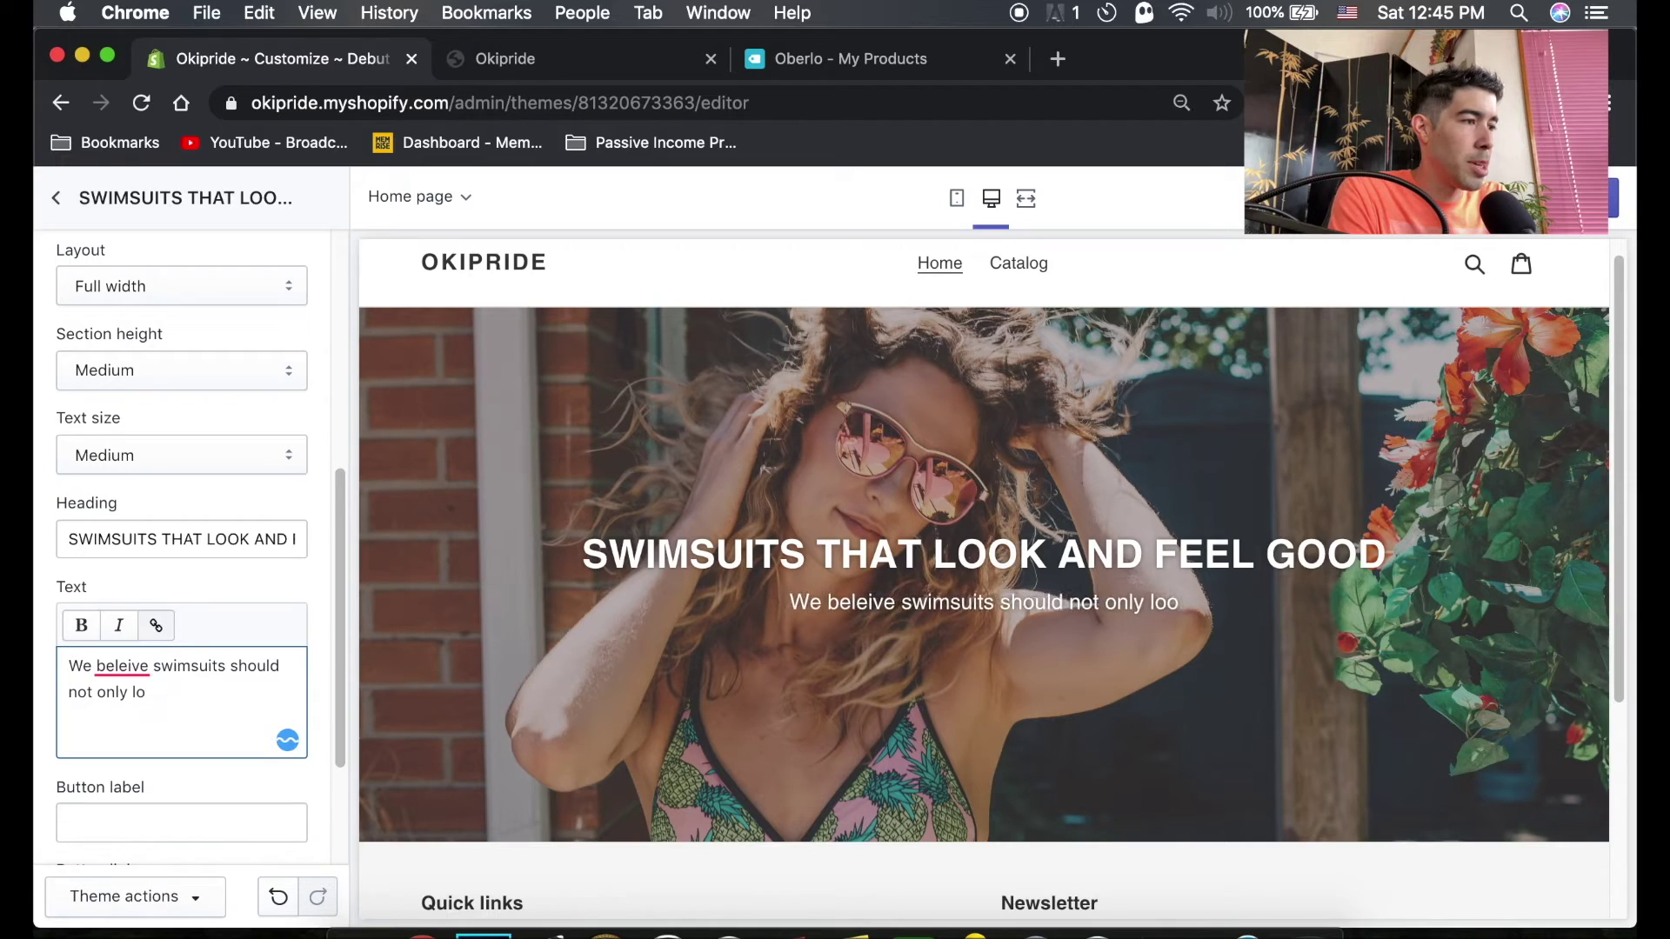
pyautogui.press('BackSpace')
pyautogui.press('BackSpace')
pyautogui.press('BackSpace')
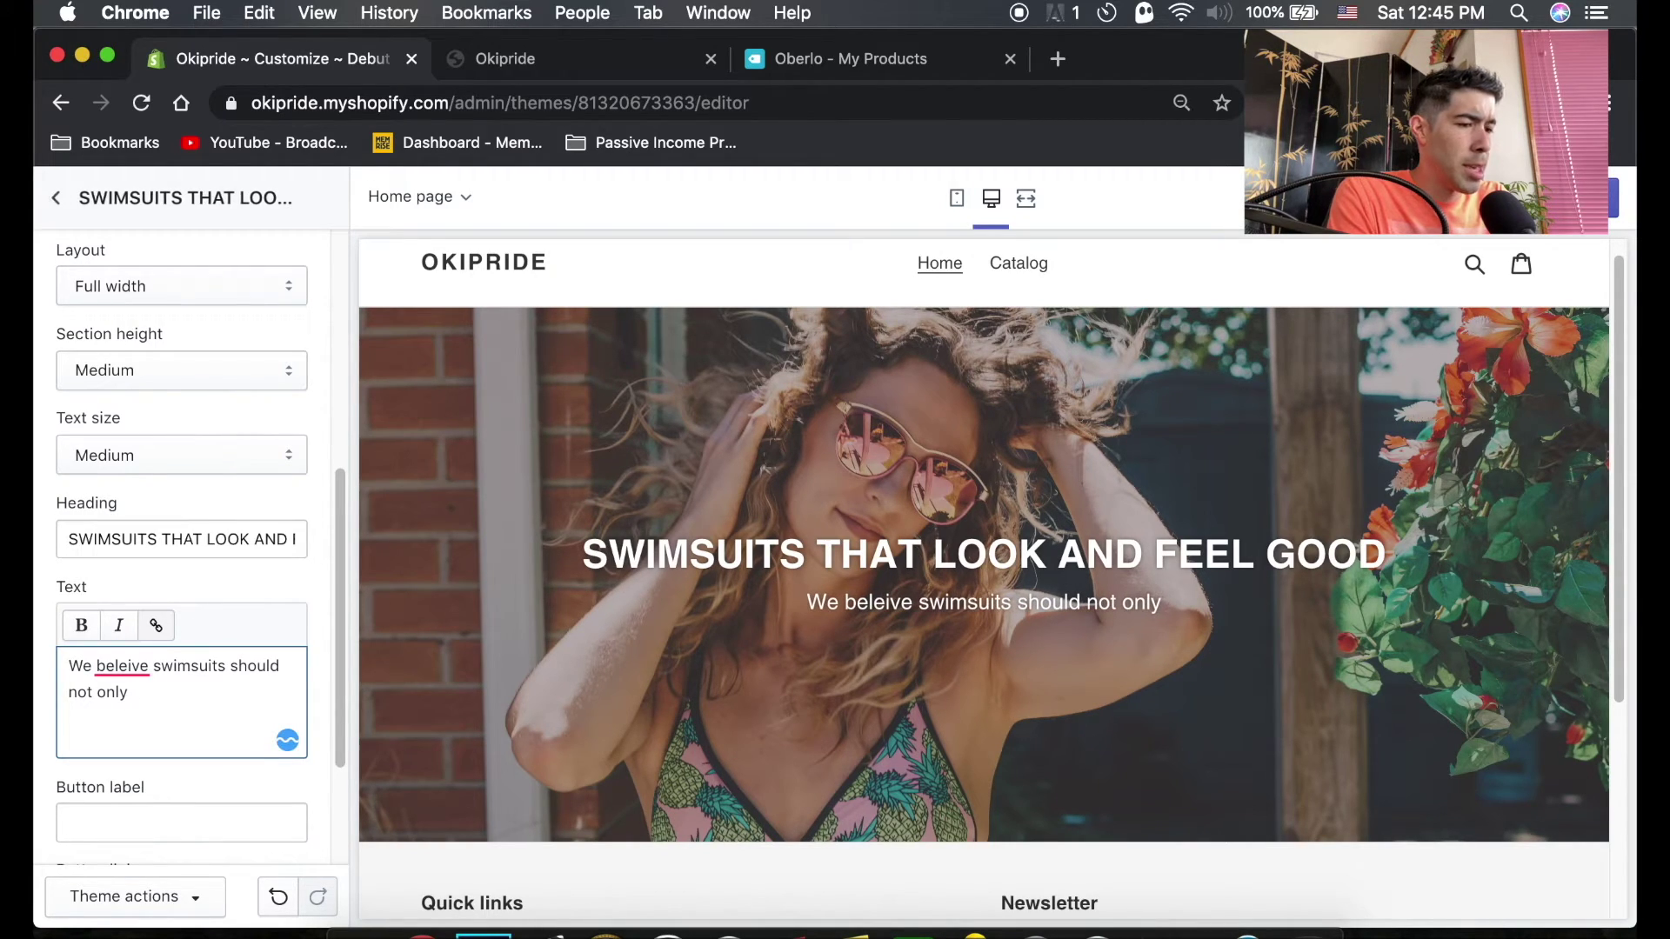
pyautogui.write('make you look')
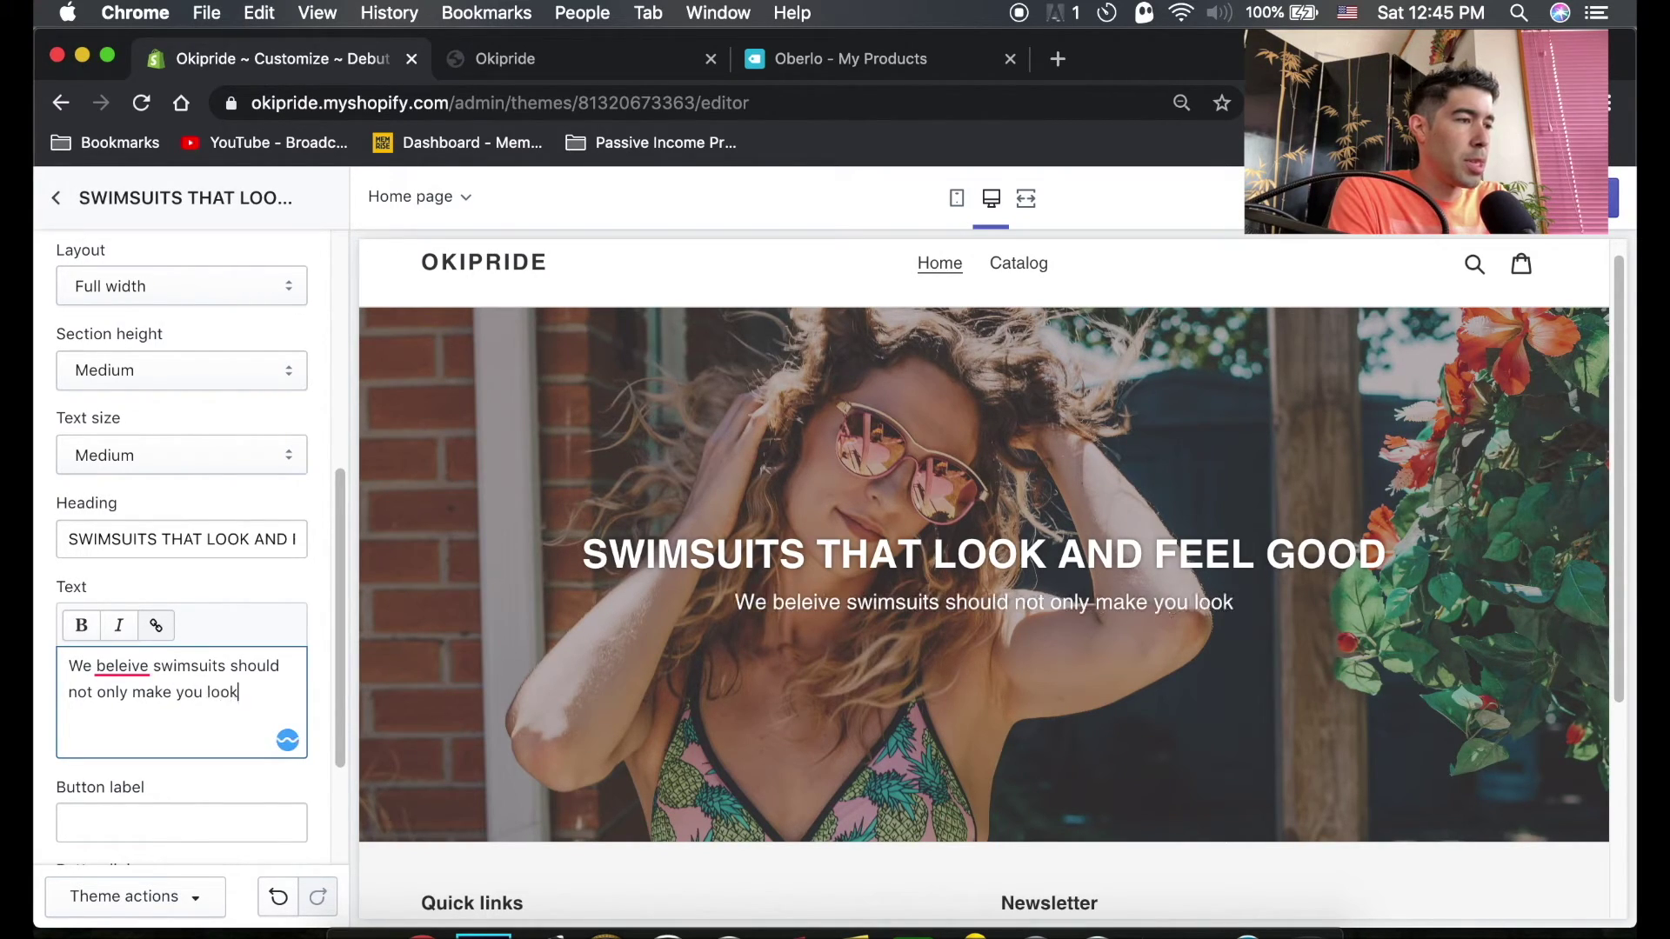
pyautogui.write(' good u')
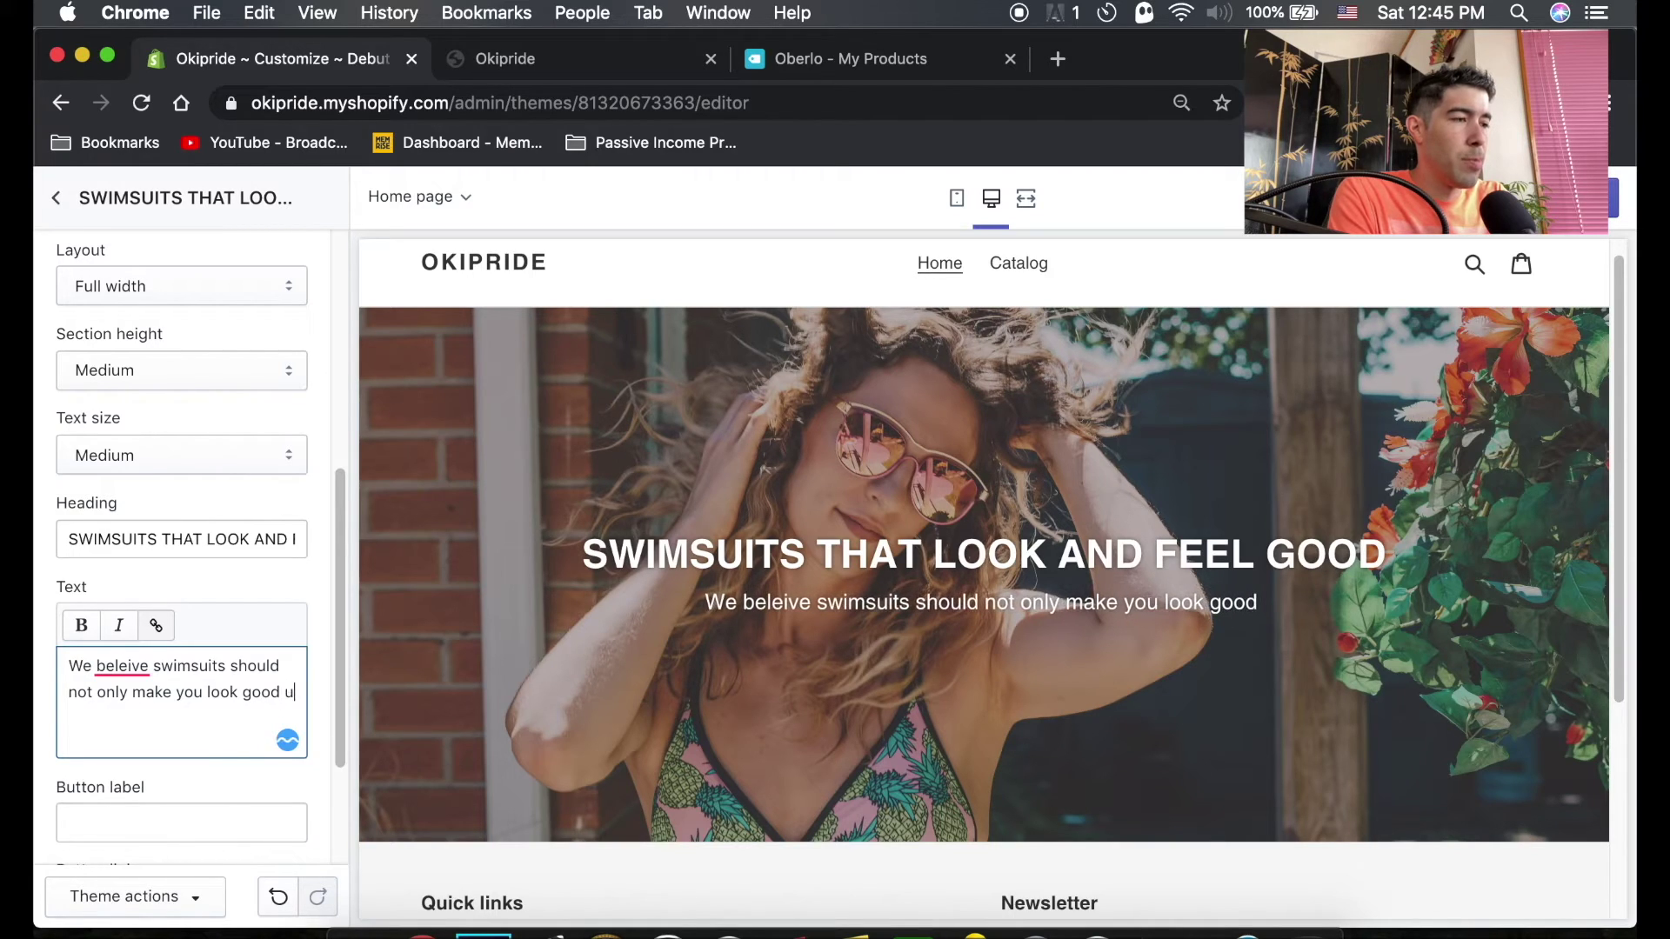
pyautogui.write('b')
pyautogui.press('BackSpace')
pyautogui.press('BackSpace')
pyautogui.write('but ')
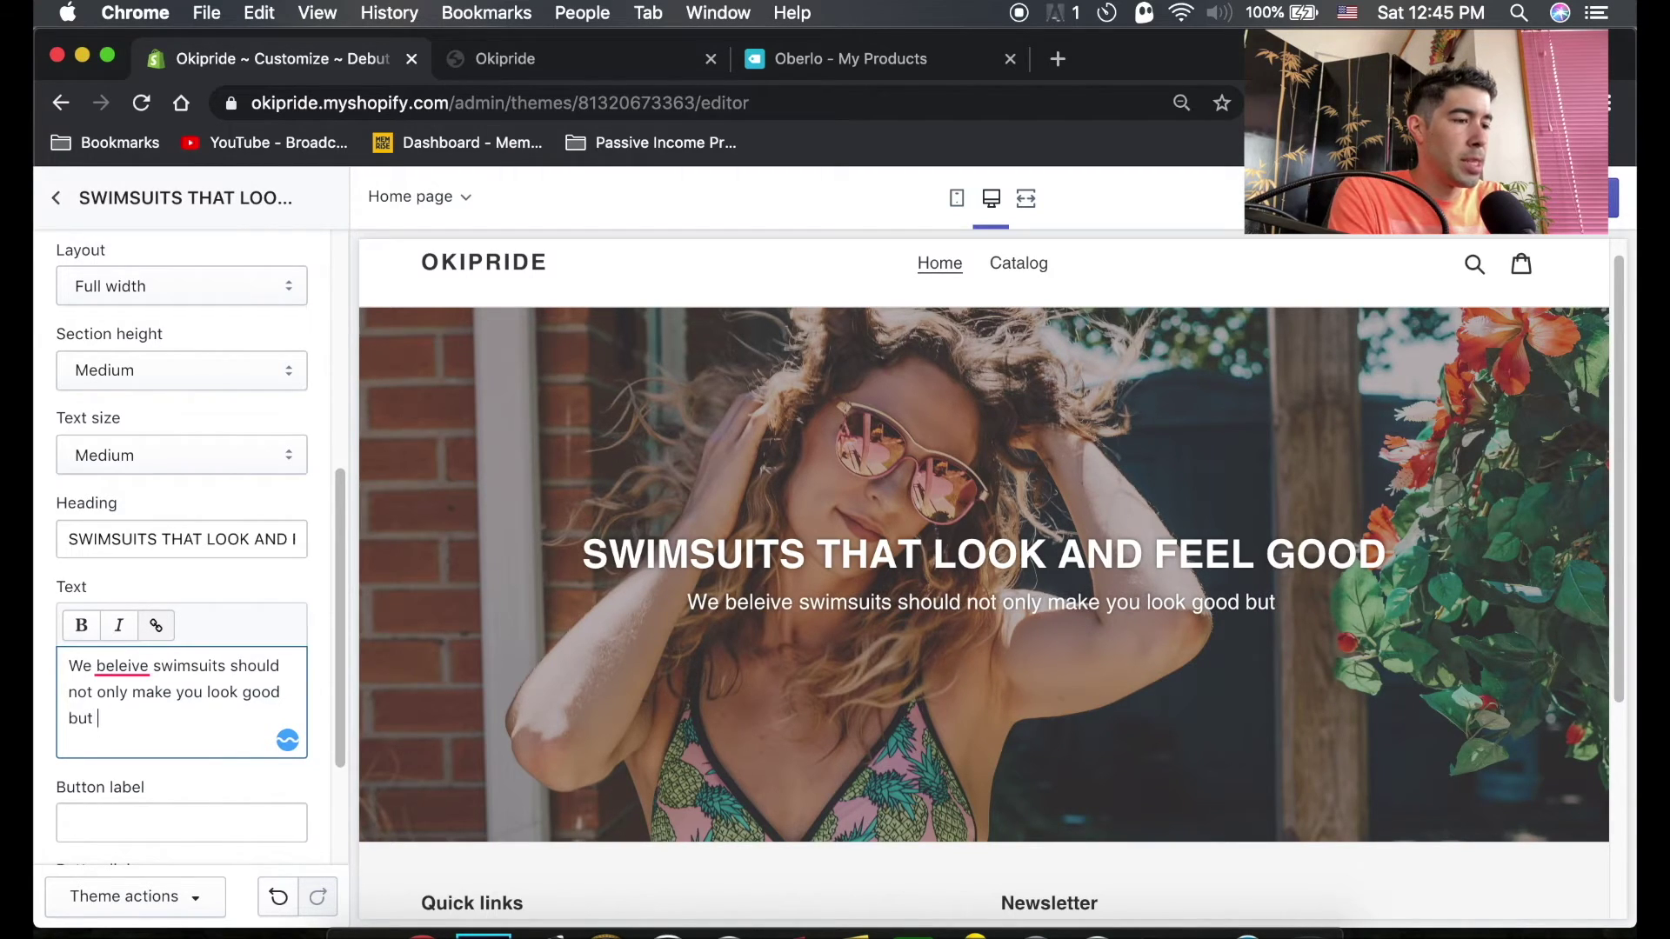
pyautogui.write('also feel ')
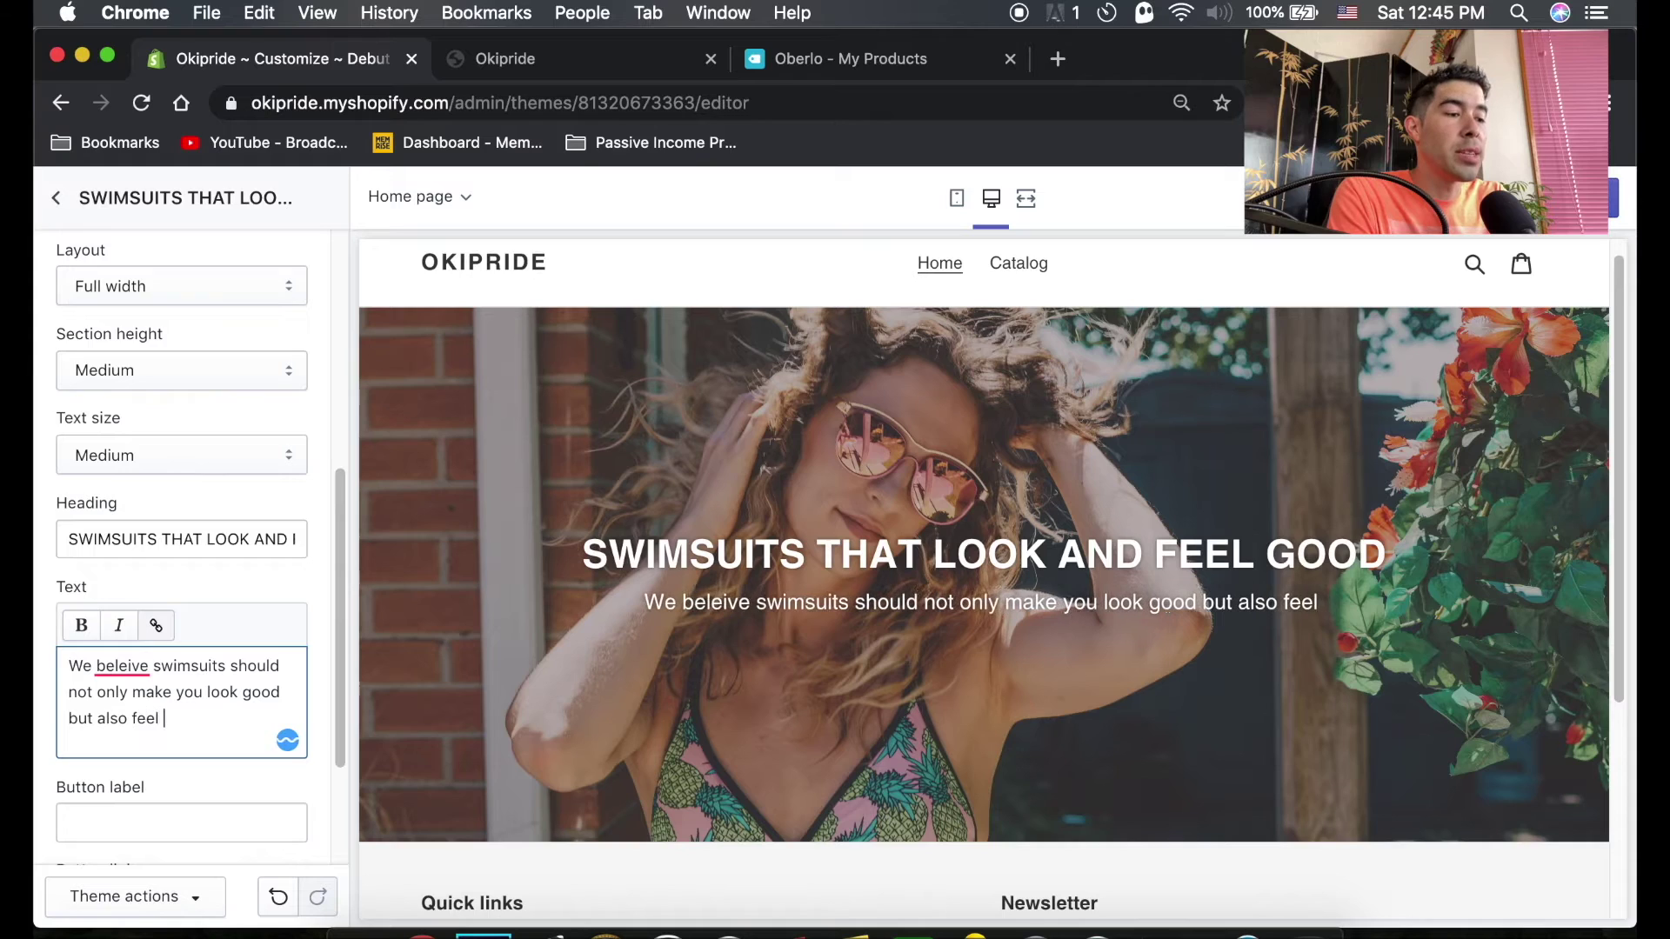
pyautogui.write('good')
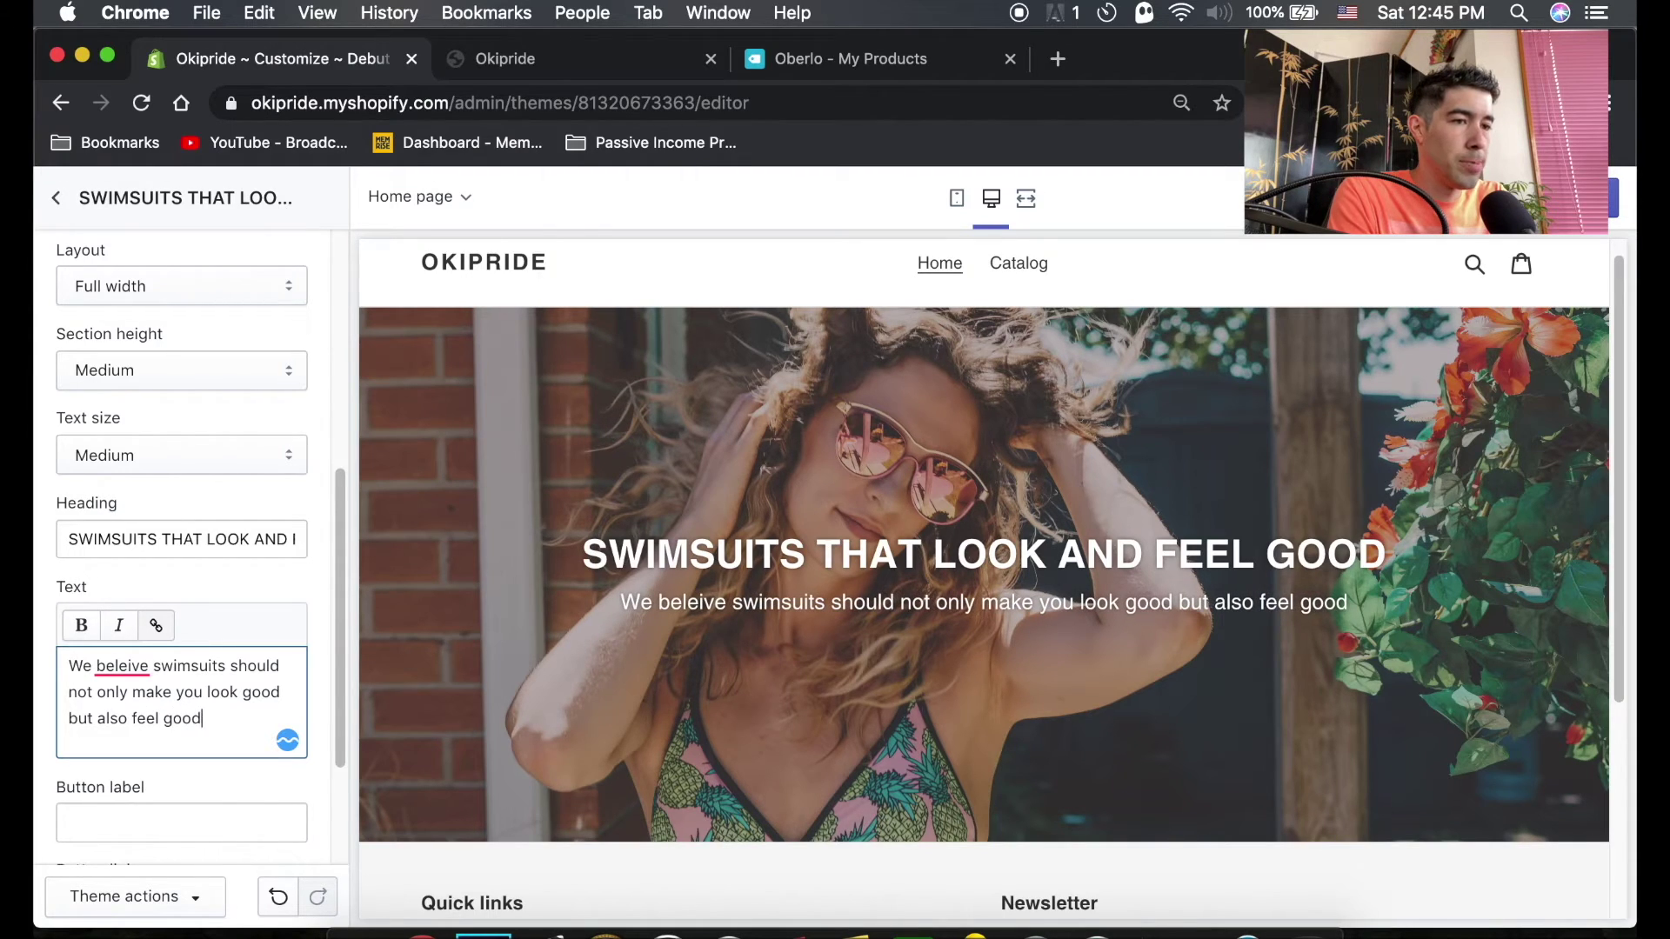
pyautogui.write('.')
pyautogui.press('BackSpace')
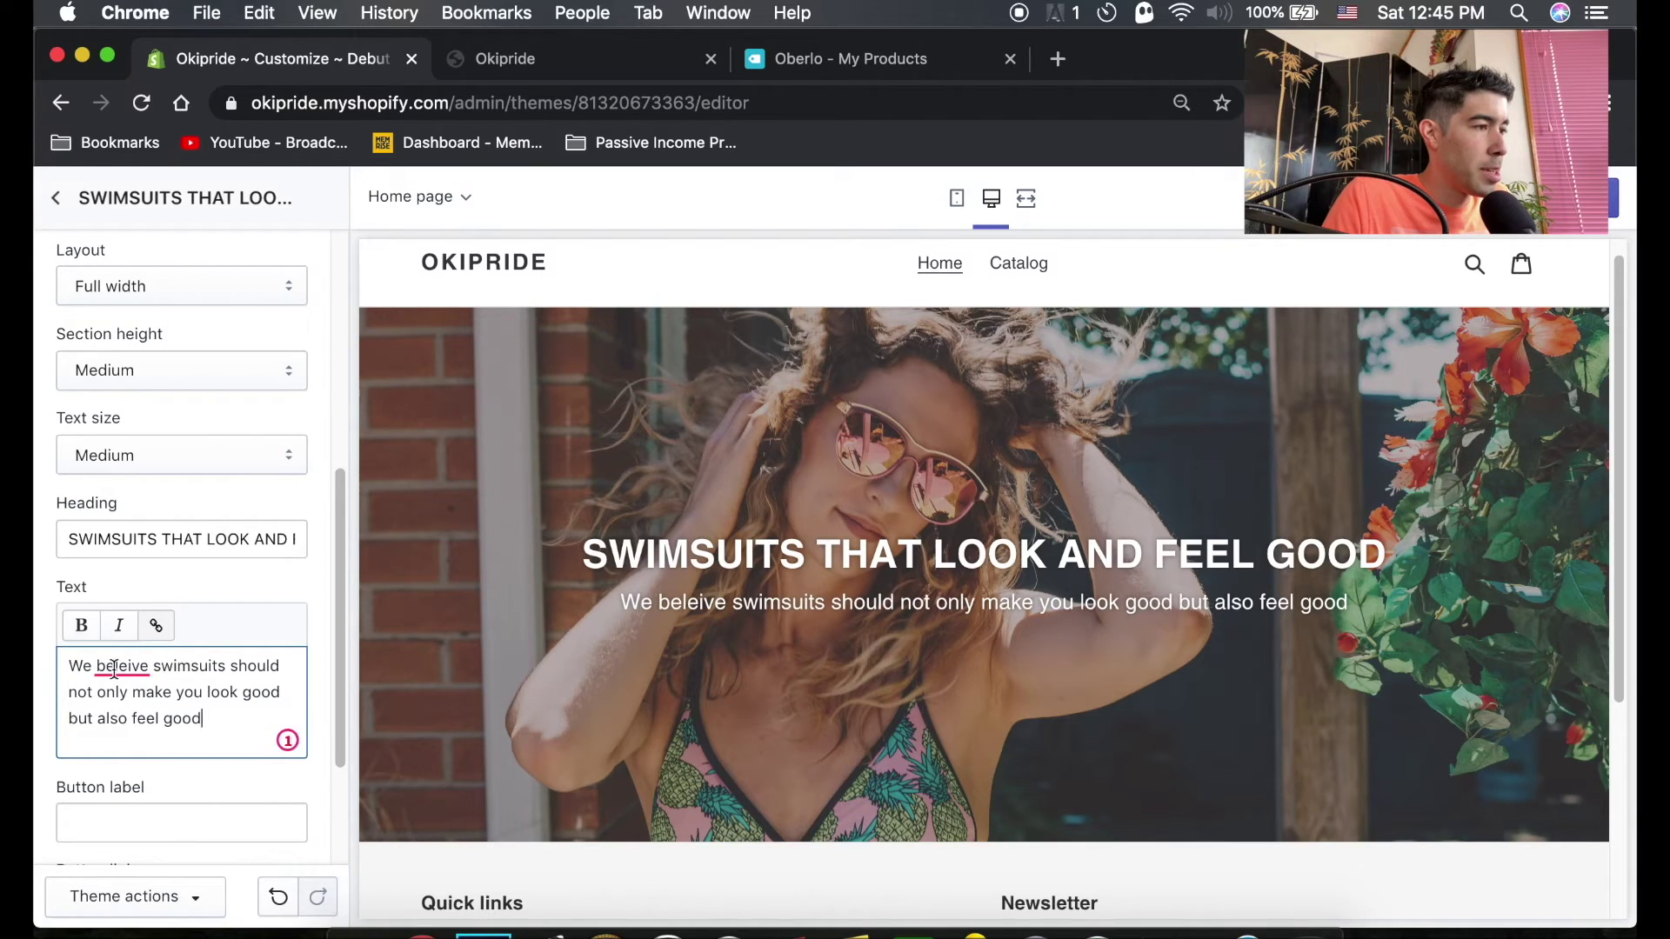
# Correct 'beleive' to 'Believe' and capitalize 'Swimsuits' in the subtext
pyautogui.click(116, 668)
pyautogui.click(140, 767)
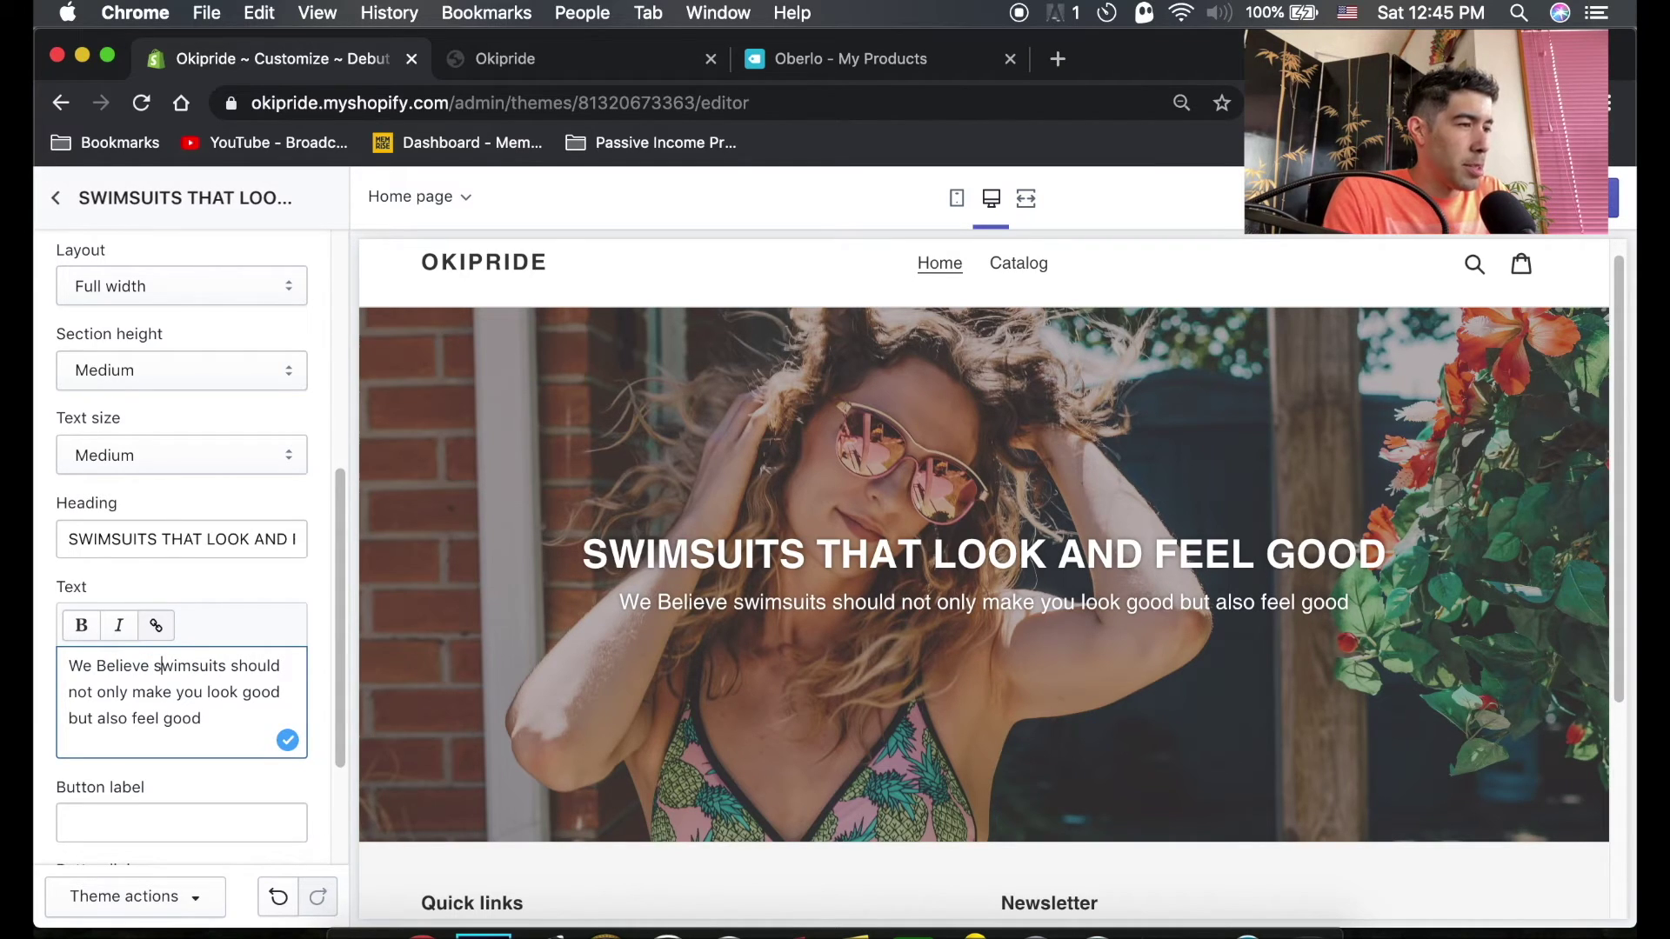
pyautogui.press('Delete')
pyautogui.write('A')
pyautogui.press('BackSpace')
pyautogui.write('S')
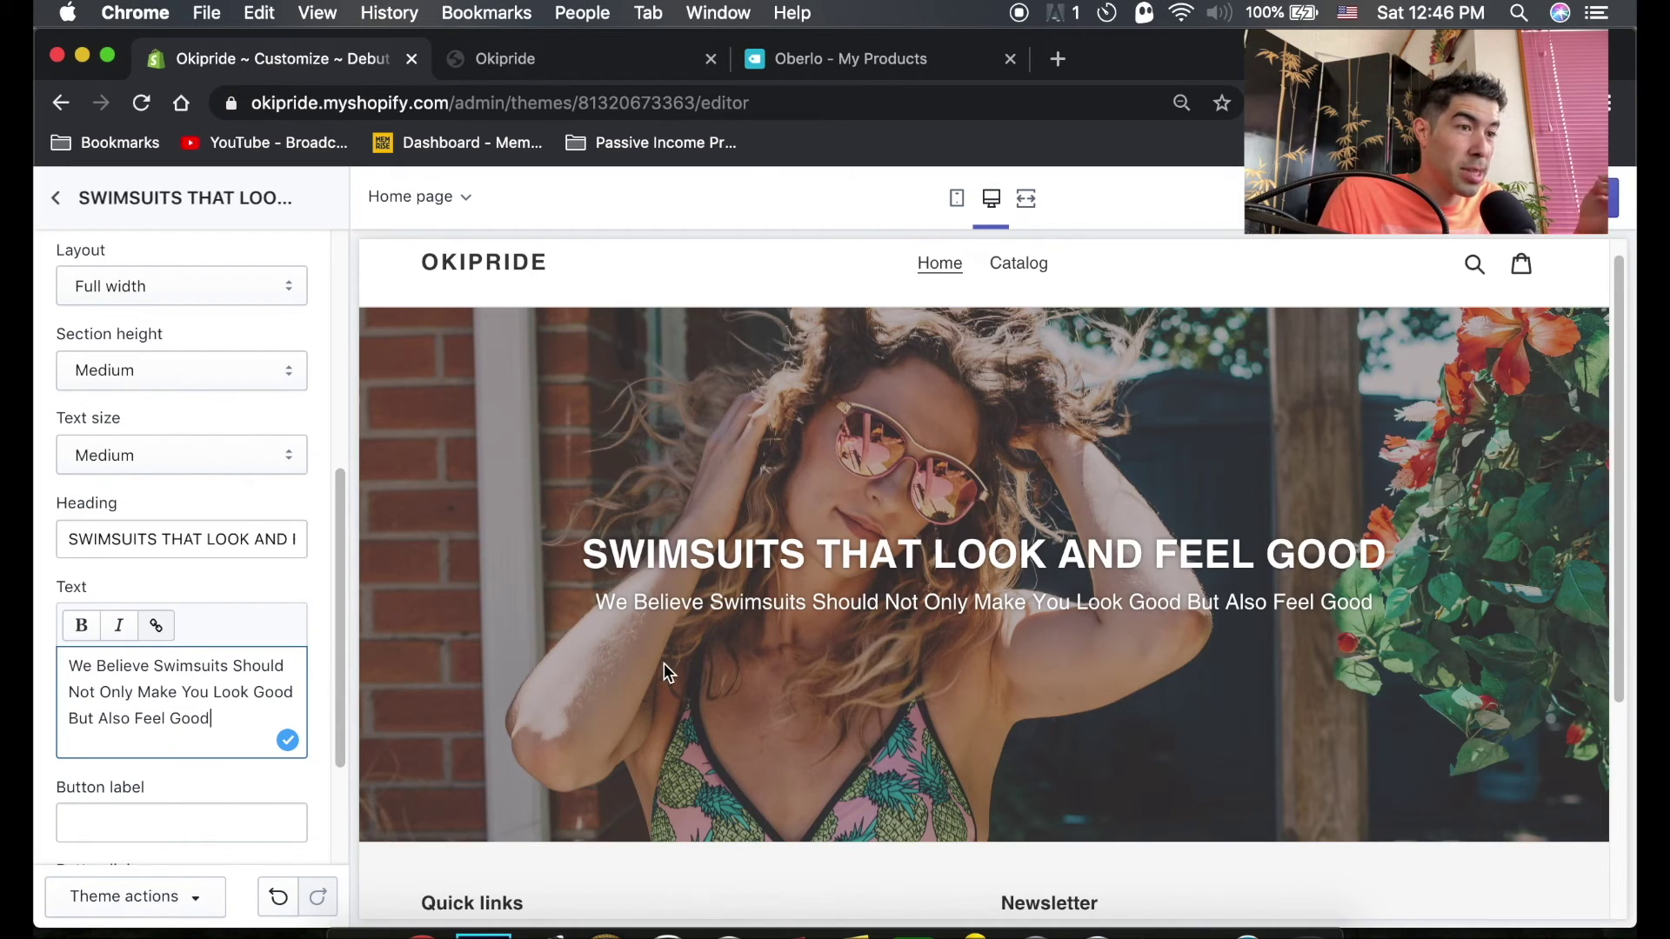
# Label the hero button 'SHOP NOW >' and link it to the Bikini's collection
pyautogui.scroll(-1, 243, 765)
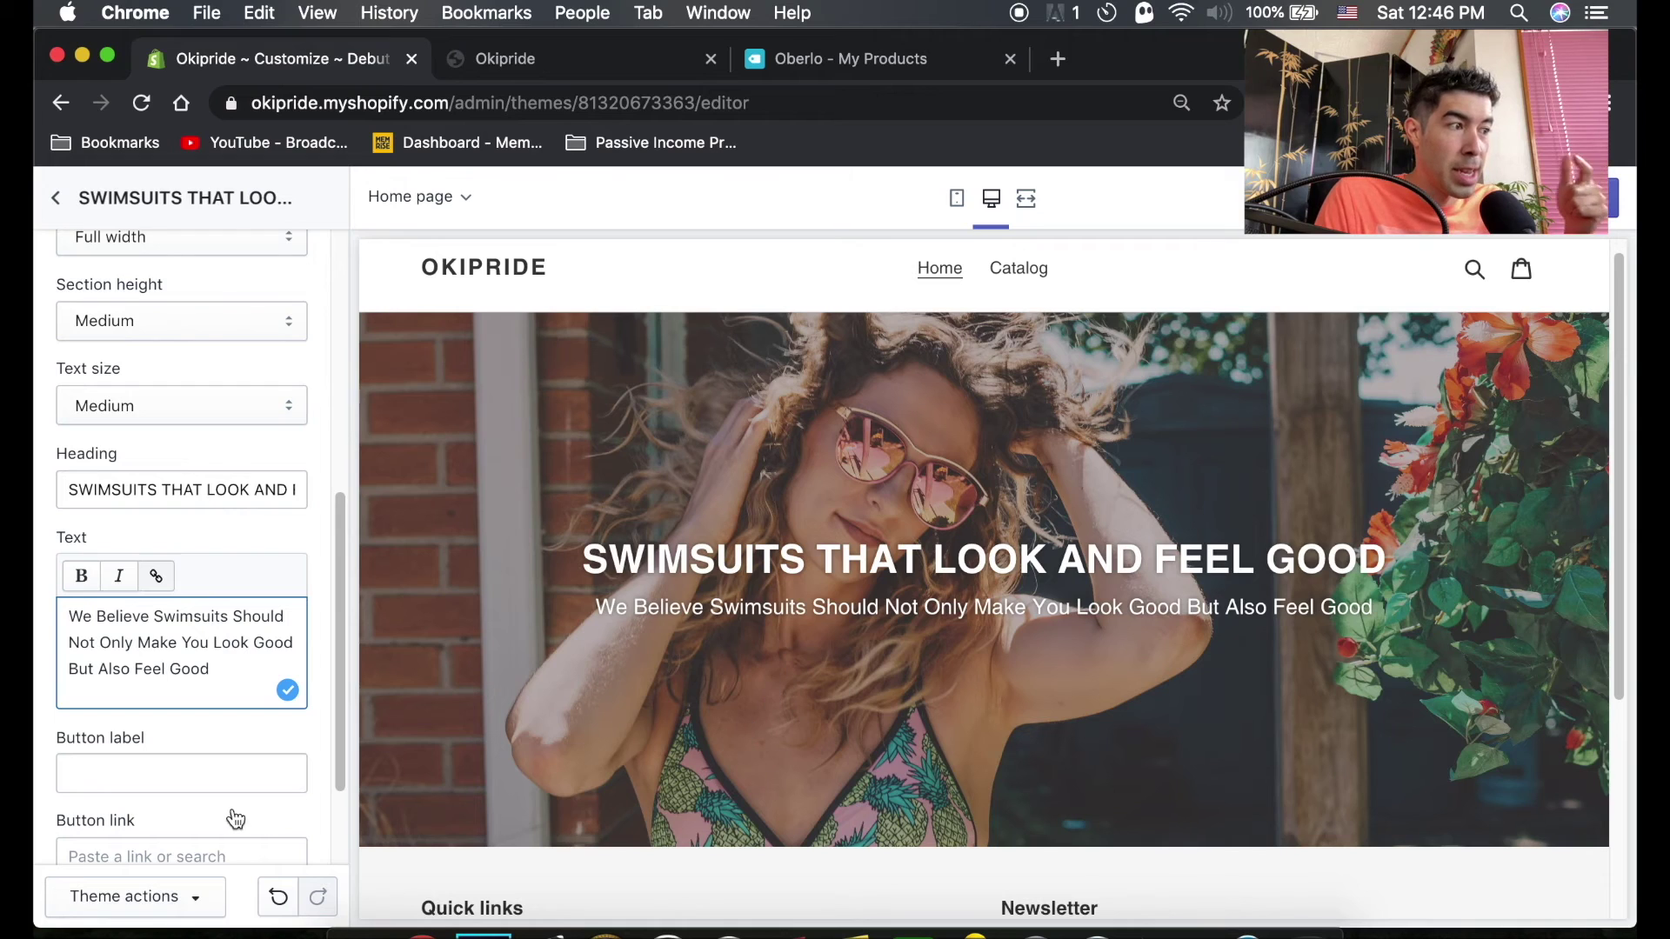
pyautogui.click(229, 773)
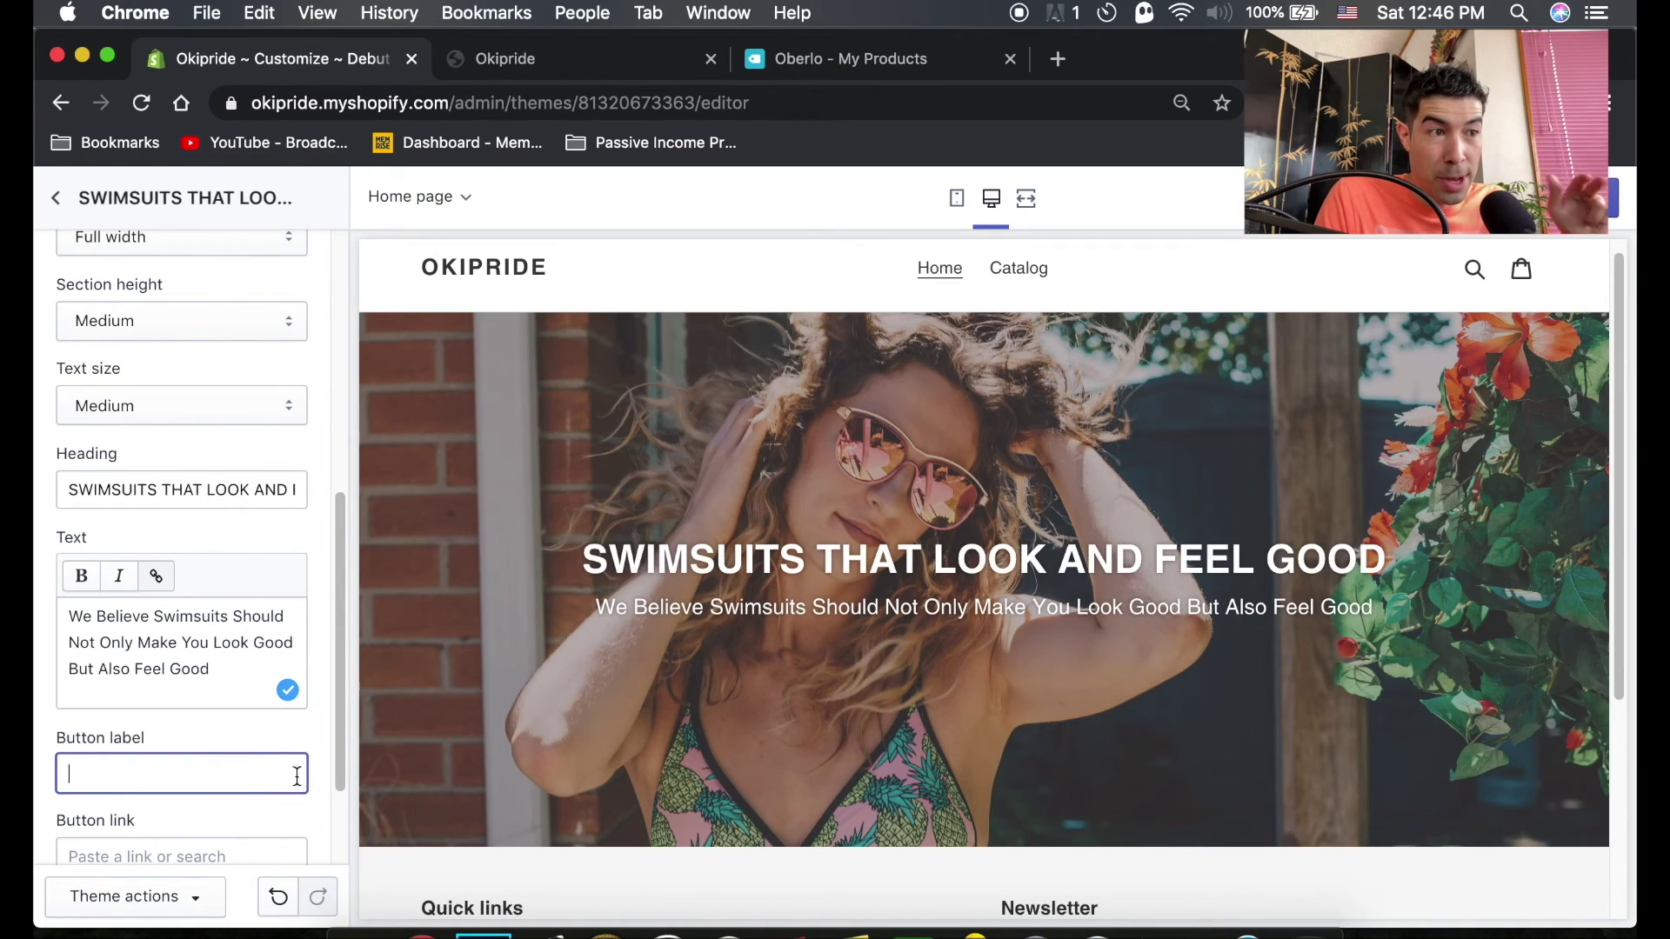
pyautogui.scroll(-2, 296, 757)
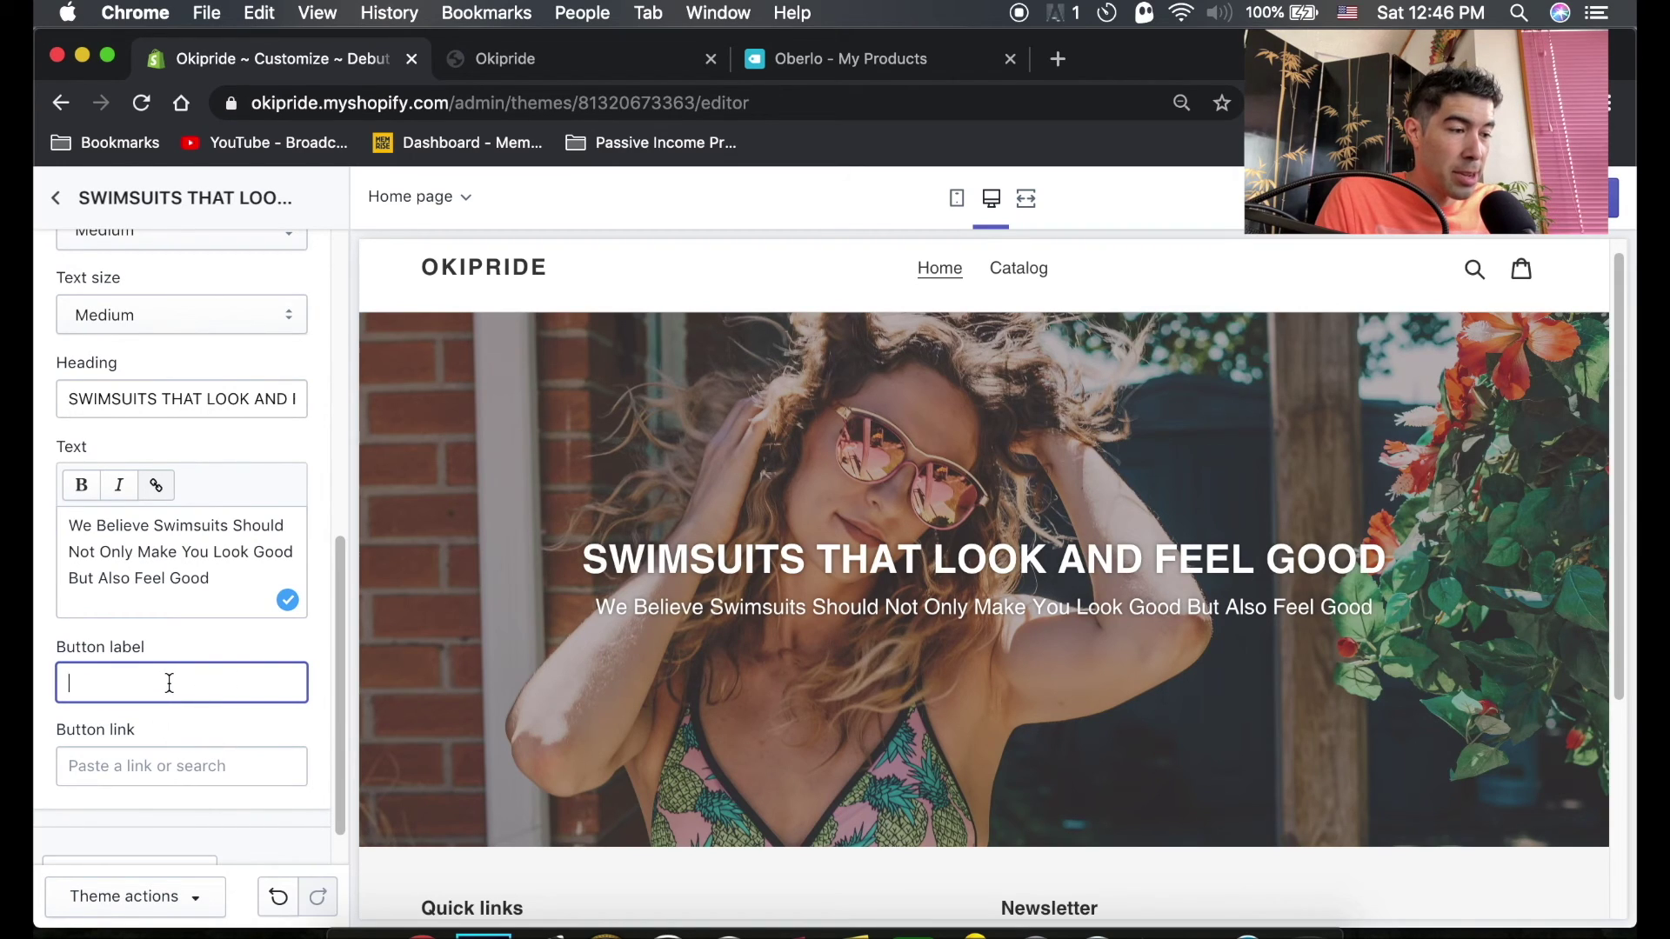
pyautogui.write('SHOP NOW >')
pyautogui.click(171, 765)
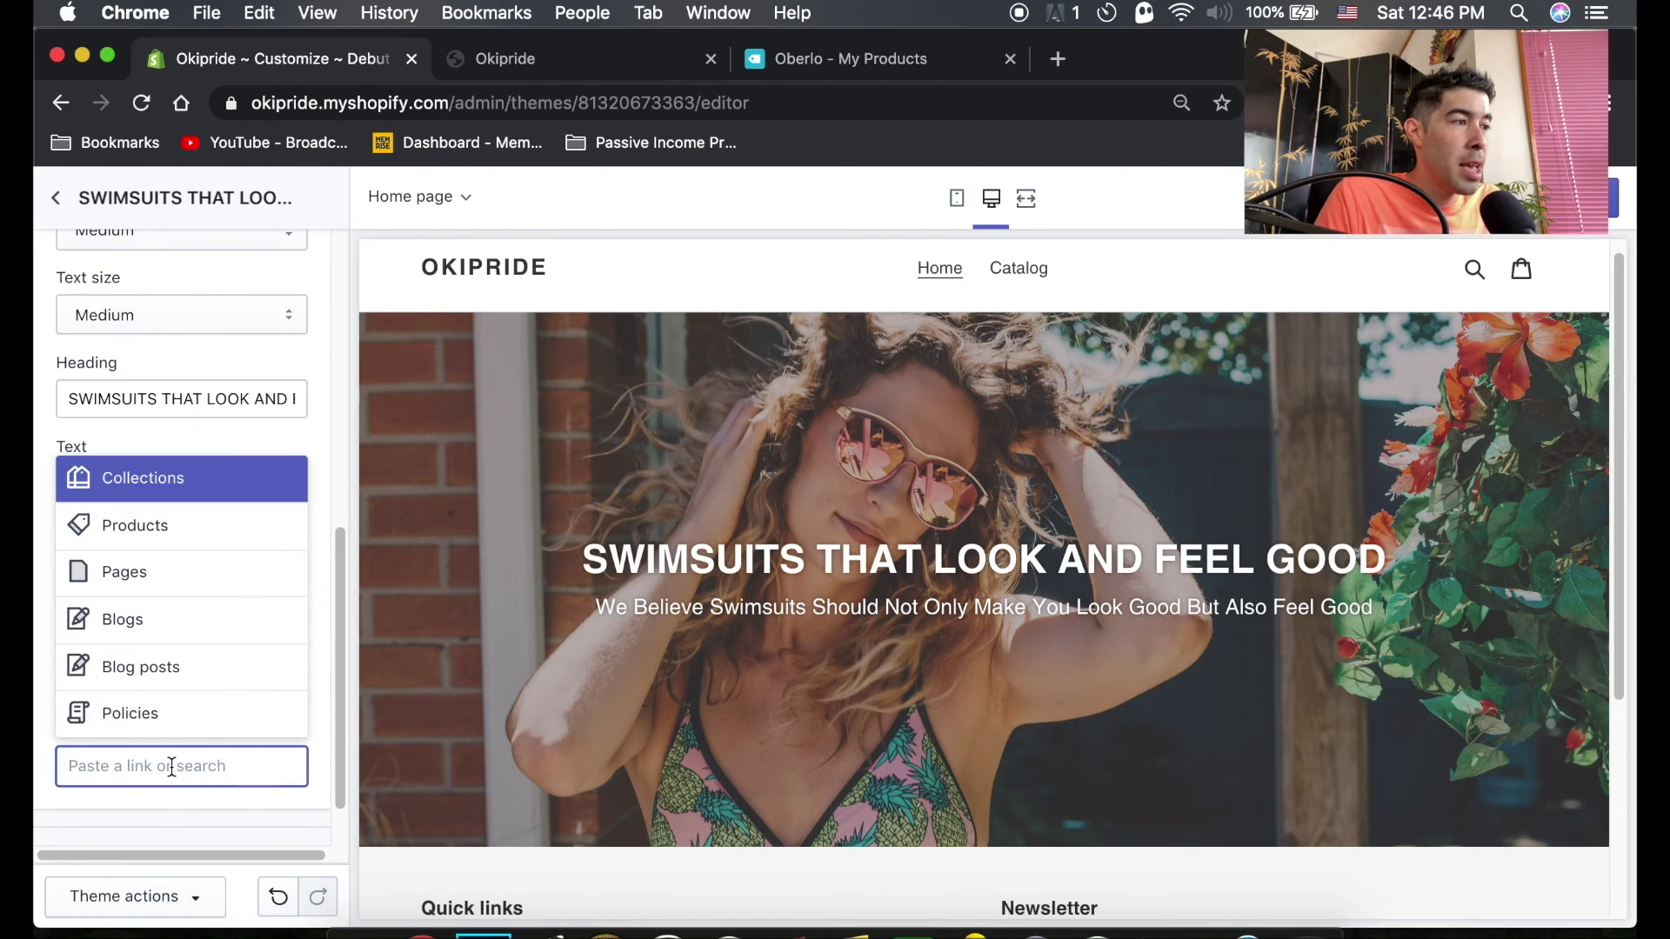
pyautogui.click(180, 480)
pyautogui.click(165, 657)
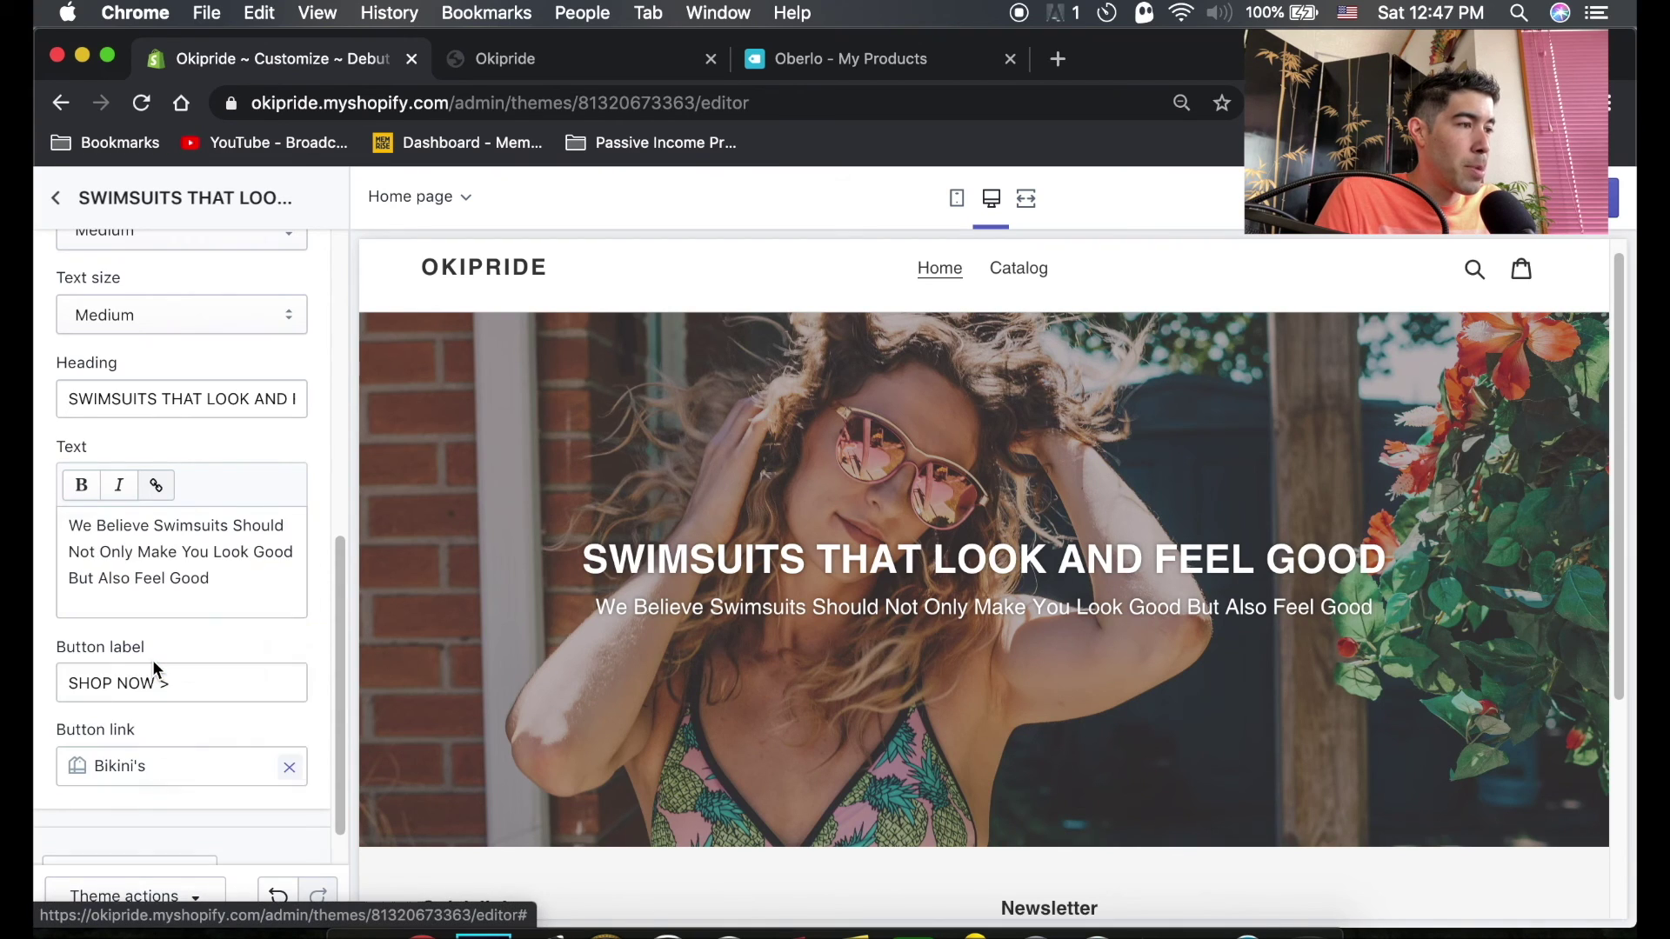